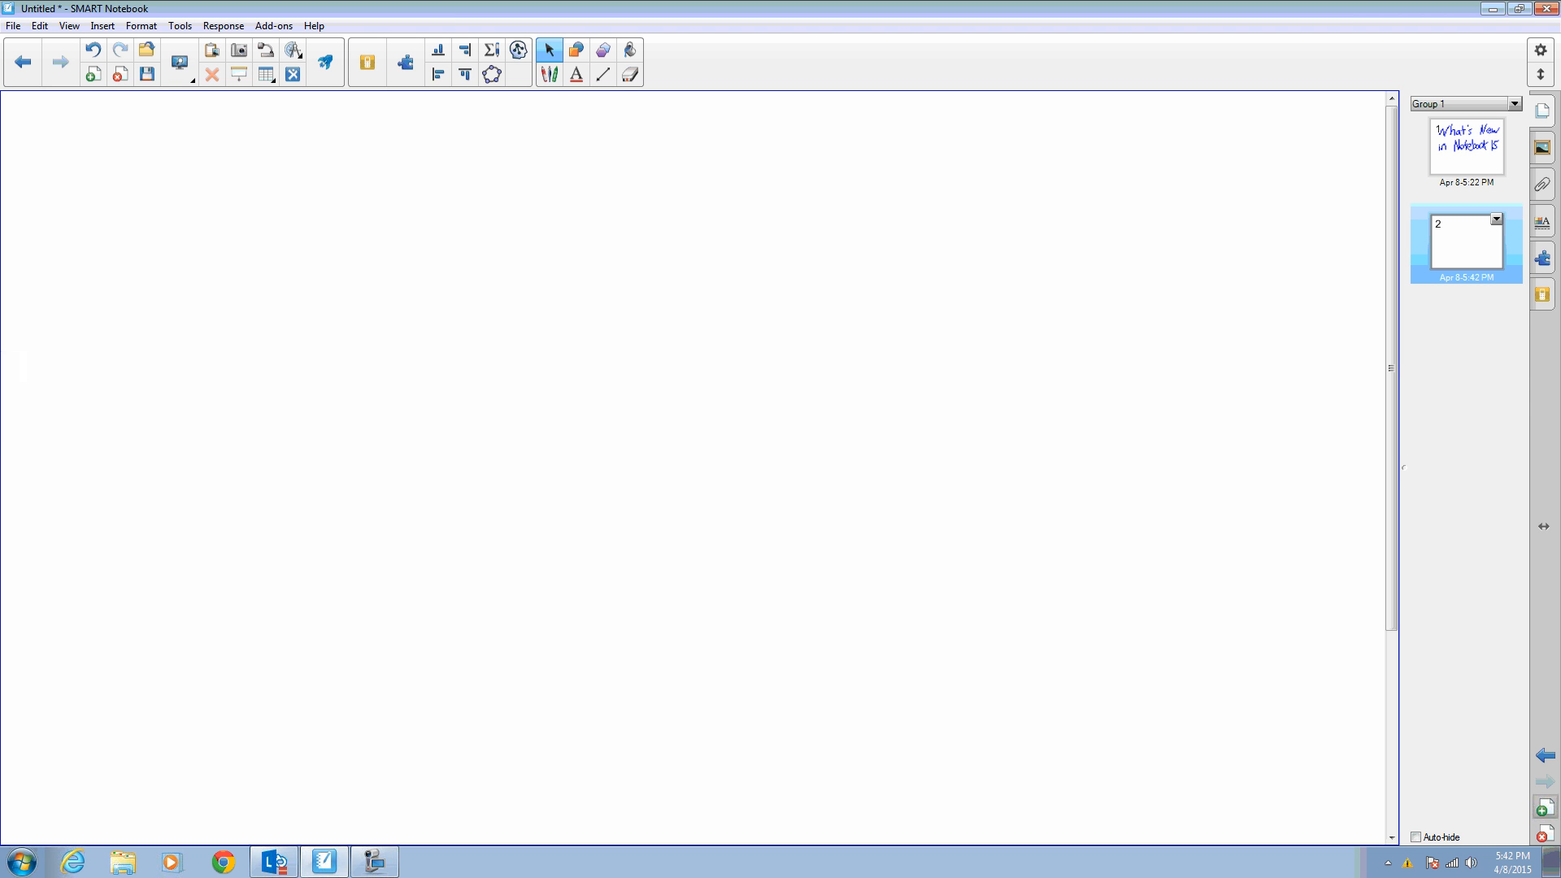
# - Open the Lesson Activity Builder and add the Super Sort activity using the Sort in Space Mars design
pyautogui.click(405, 62)
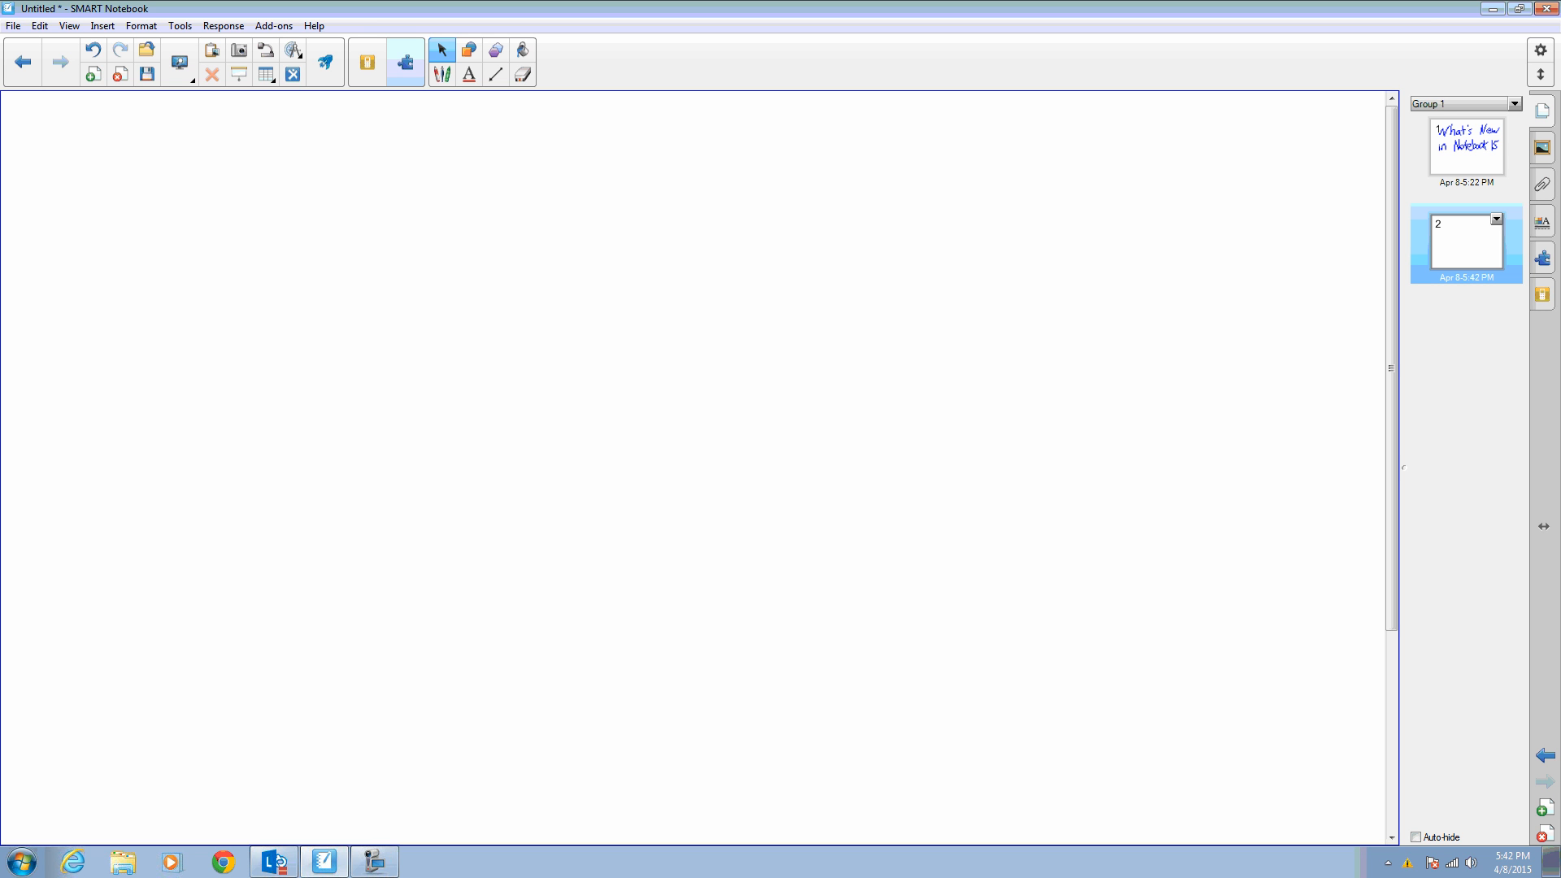
pyautogui.click(325, 61)
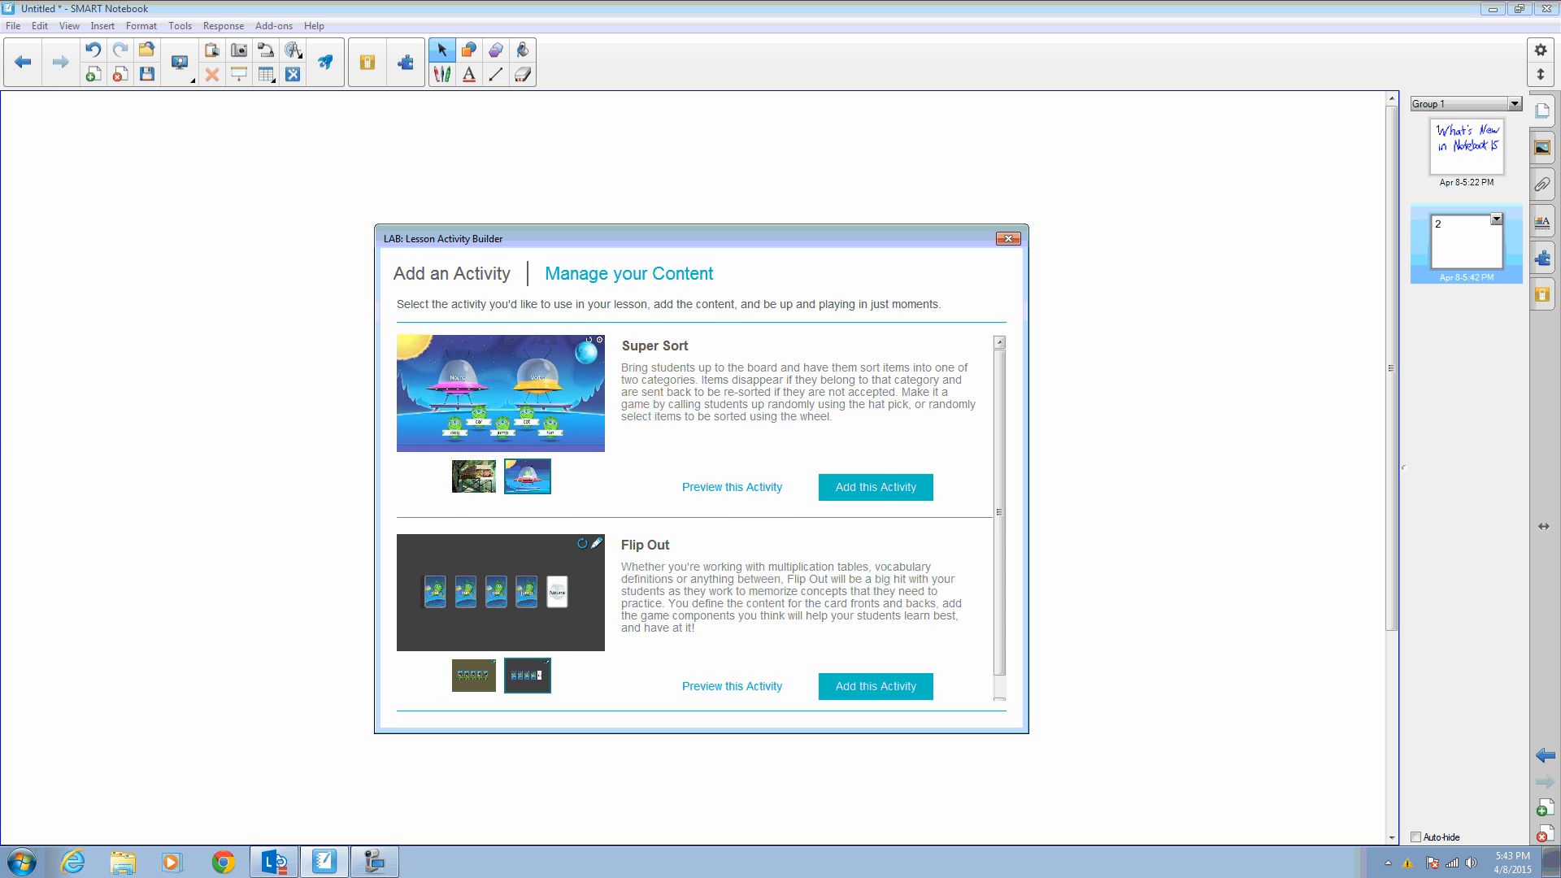
pyautogui.click(875, 485)
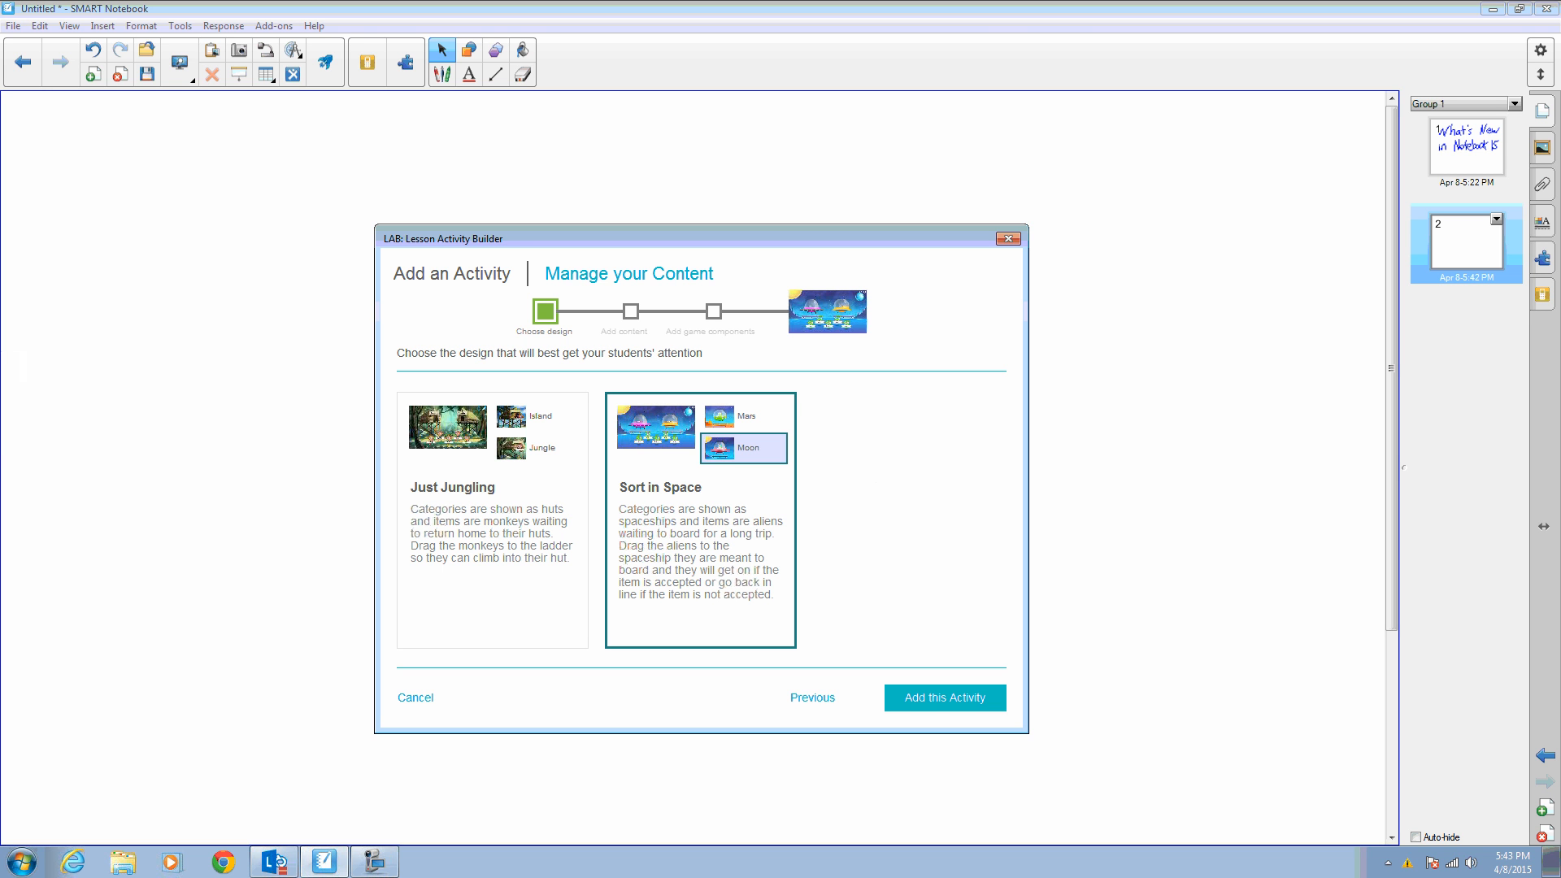
pyautogui.click(726, 421)
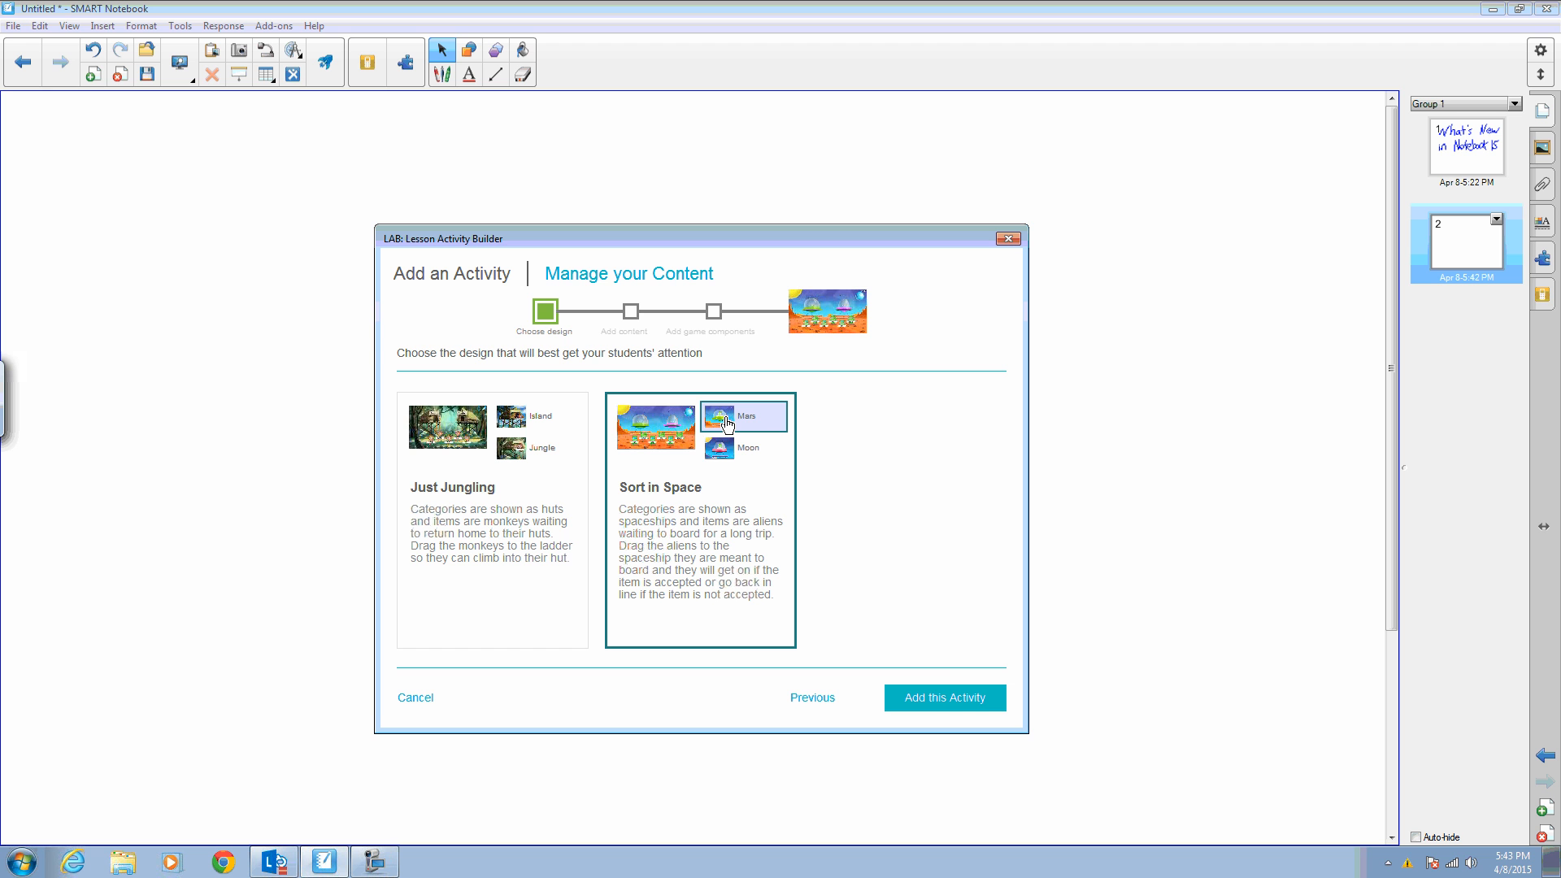
pyautogui.click(942, 699)
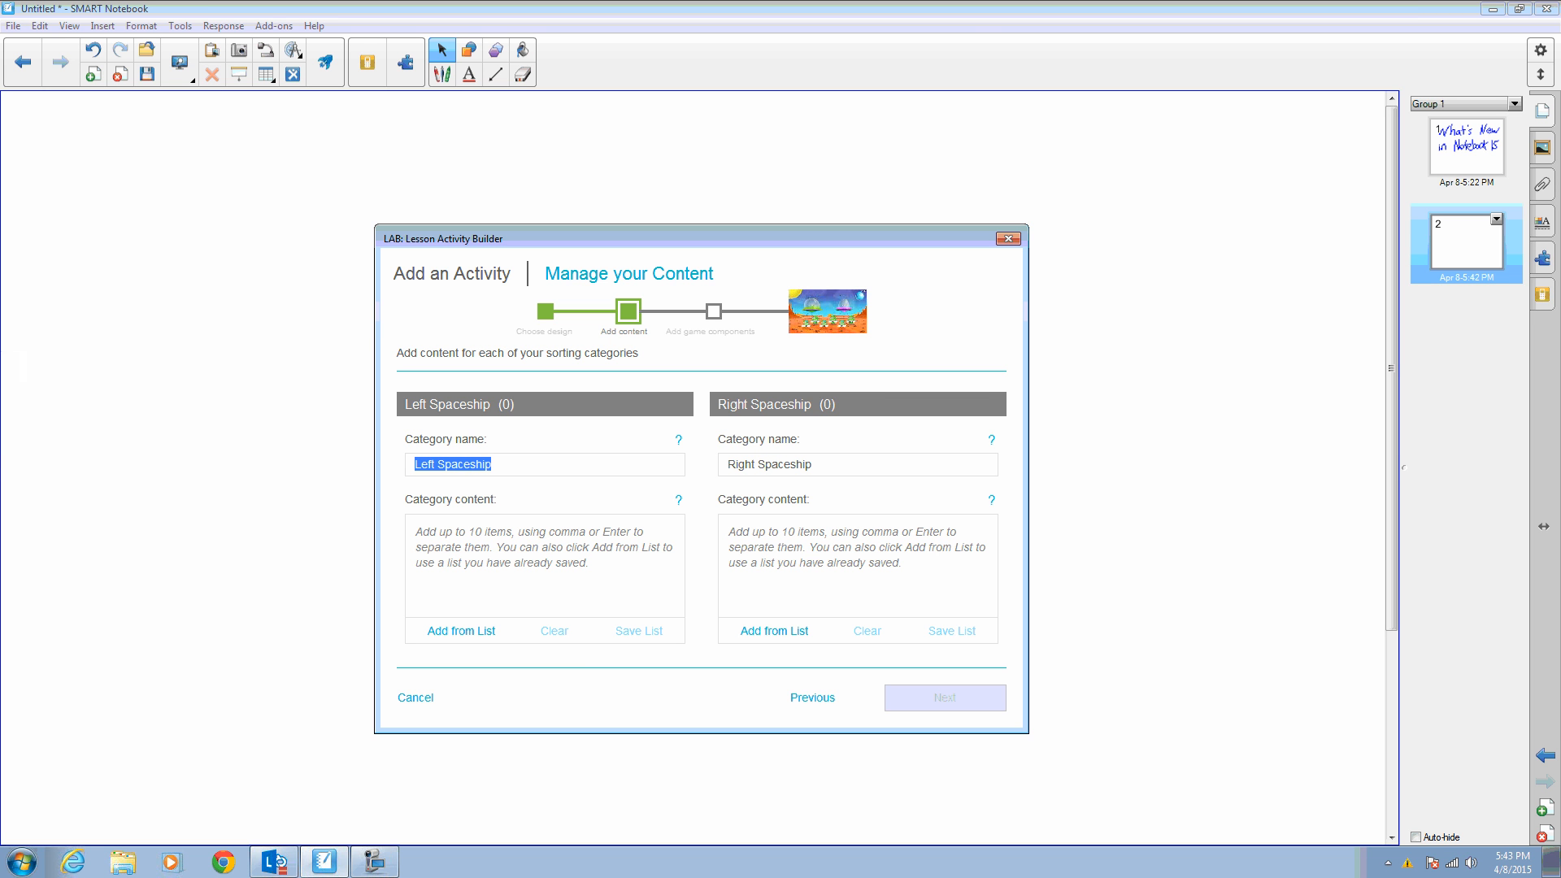
# - Rename the two sorting categories to Even Numbers and Odd Numbers
pyautogui.write('Eve')
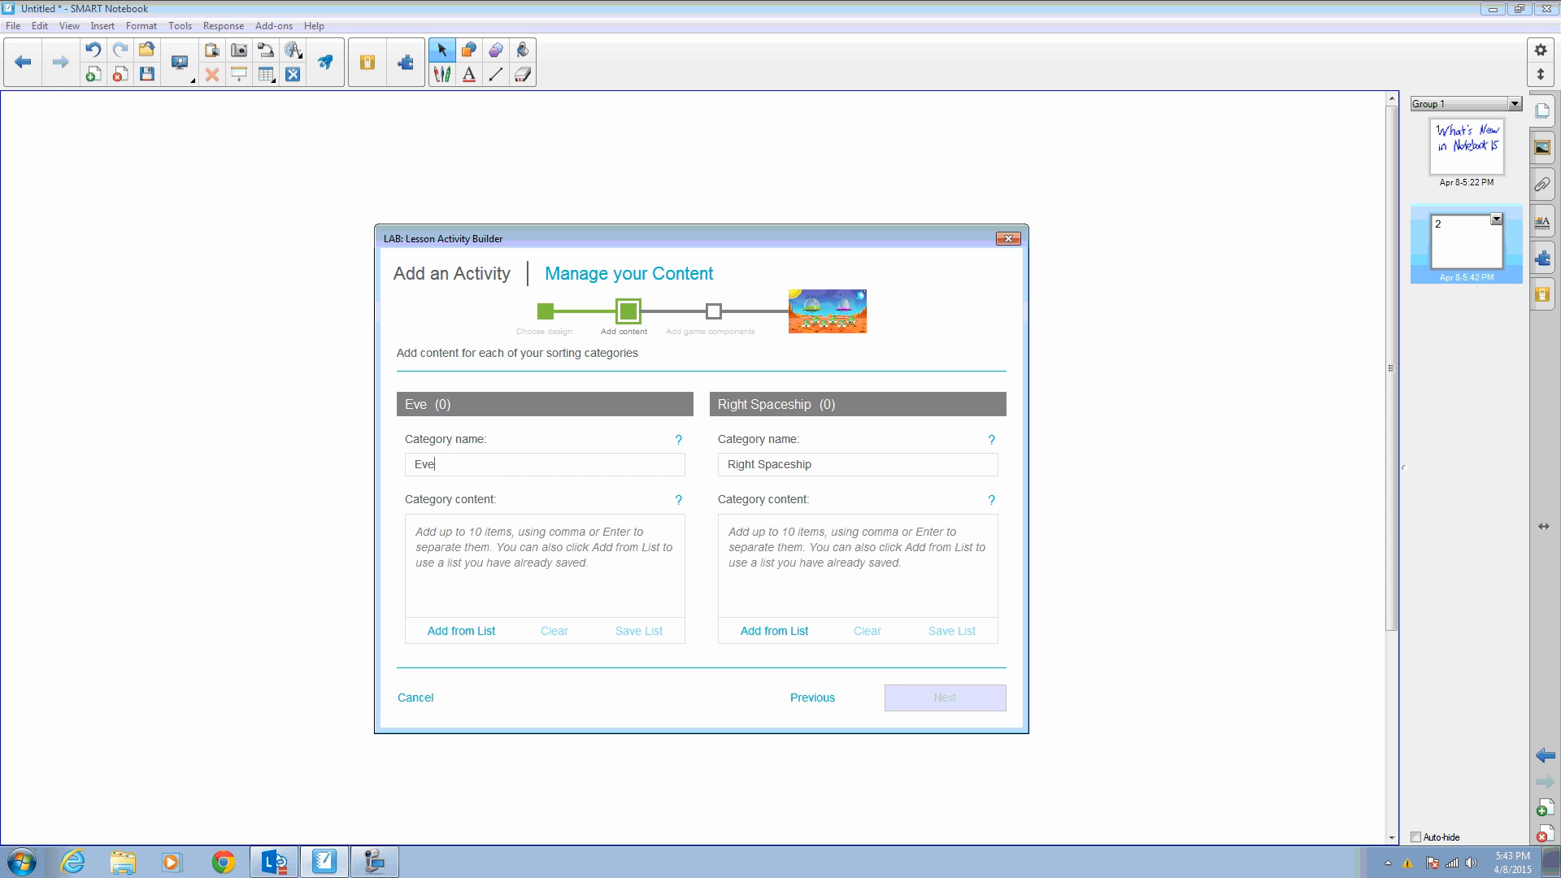
pyautogui.write('n Numbers')
pyautogui.click(796, 466)
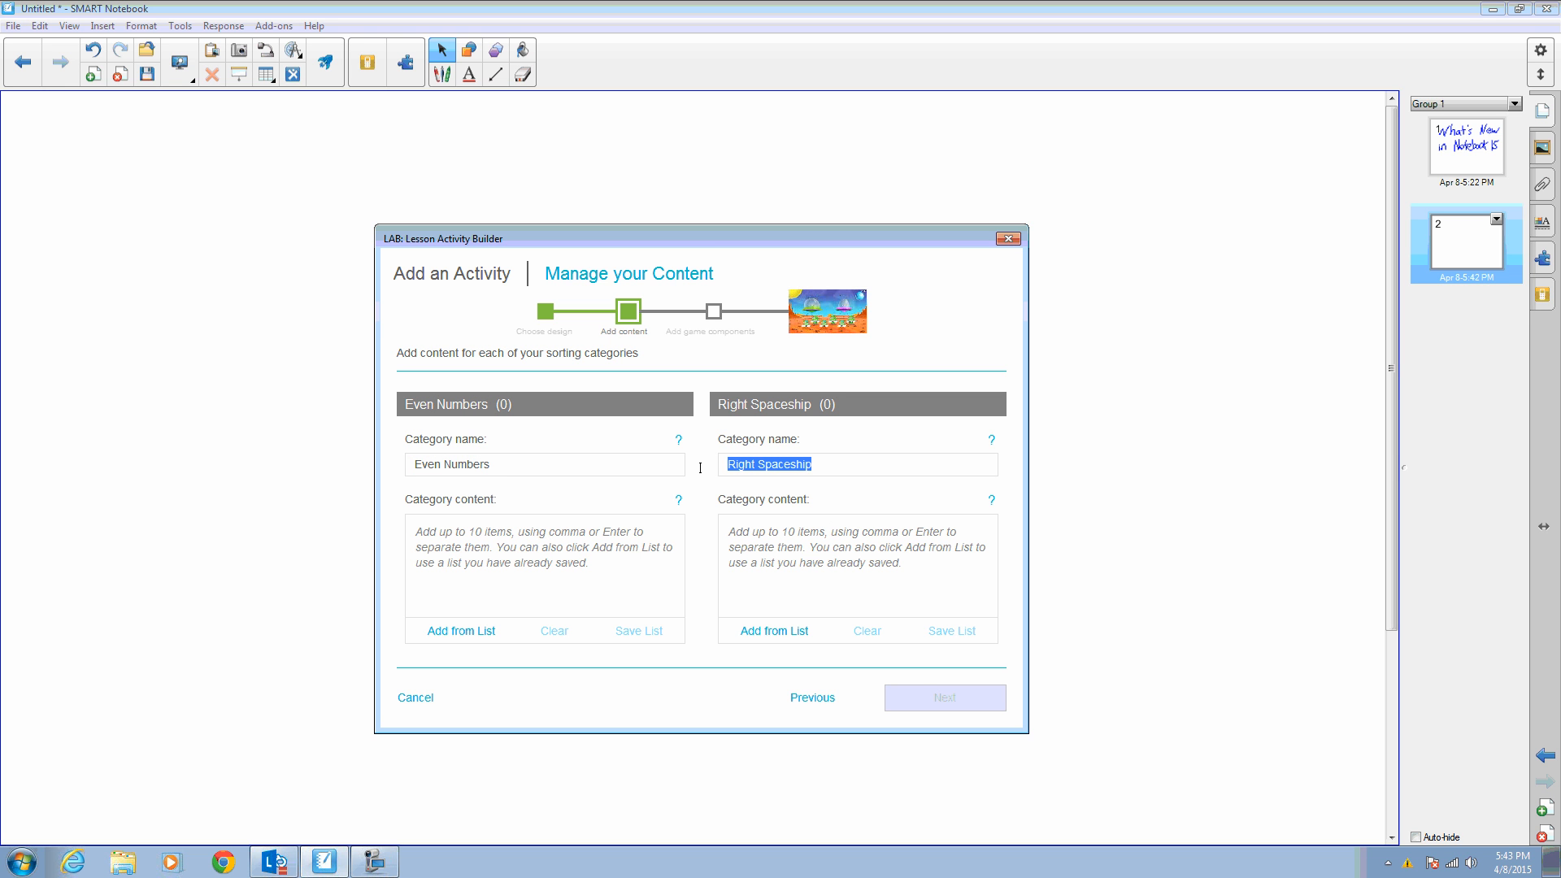
pyautogui.write('Odd N')
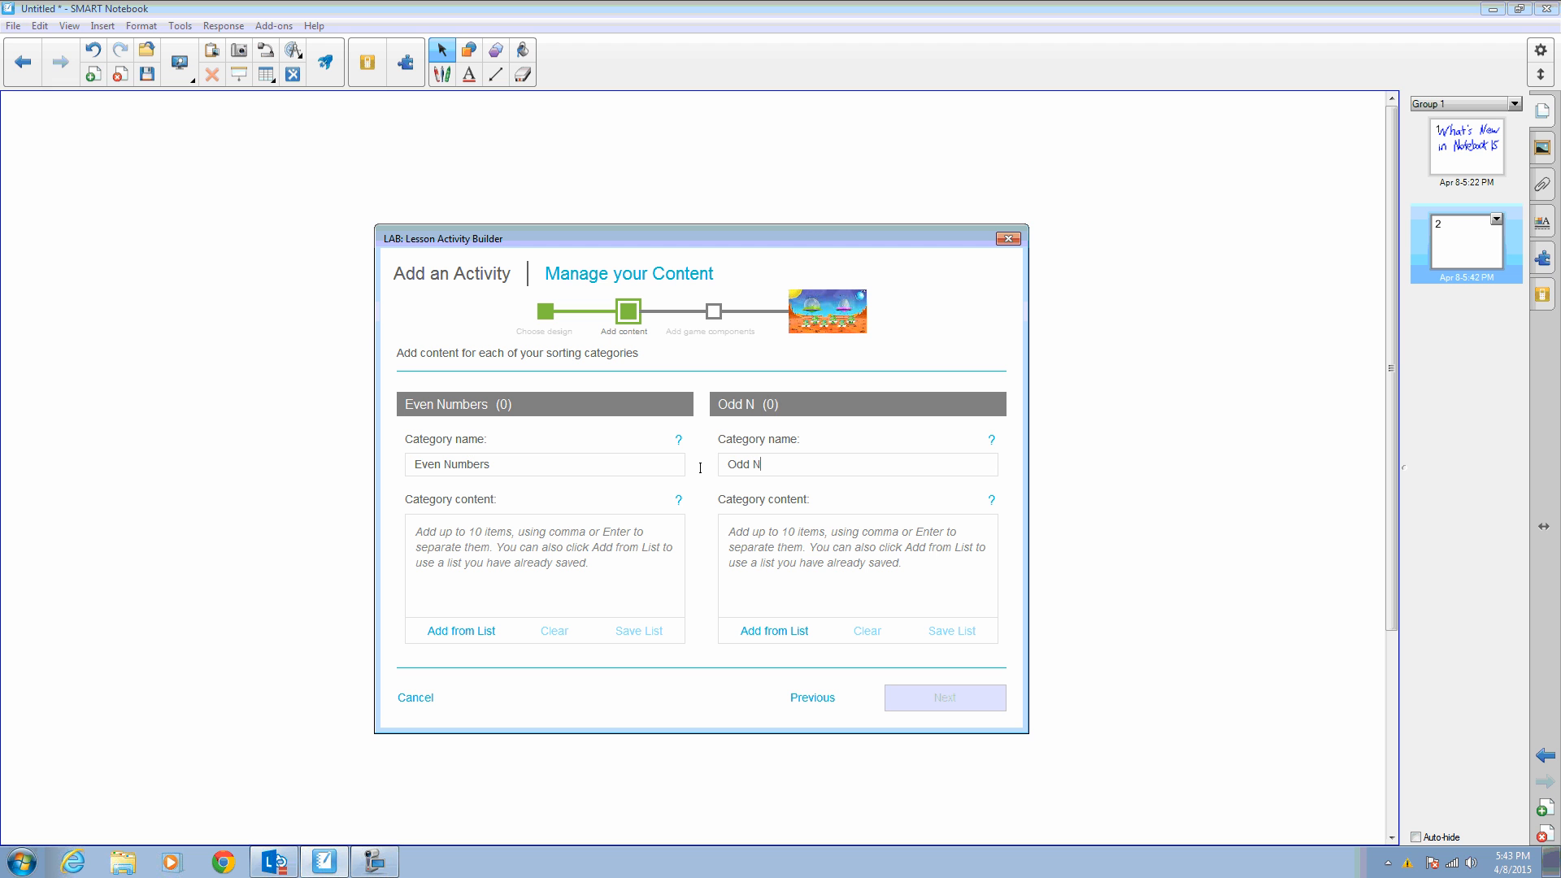
pyautogui.write('umbers')
# - Add the items 2, 4, 6 and 8 to the Even Numbers category content
pyautogui.click(534, 563)
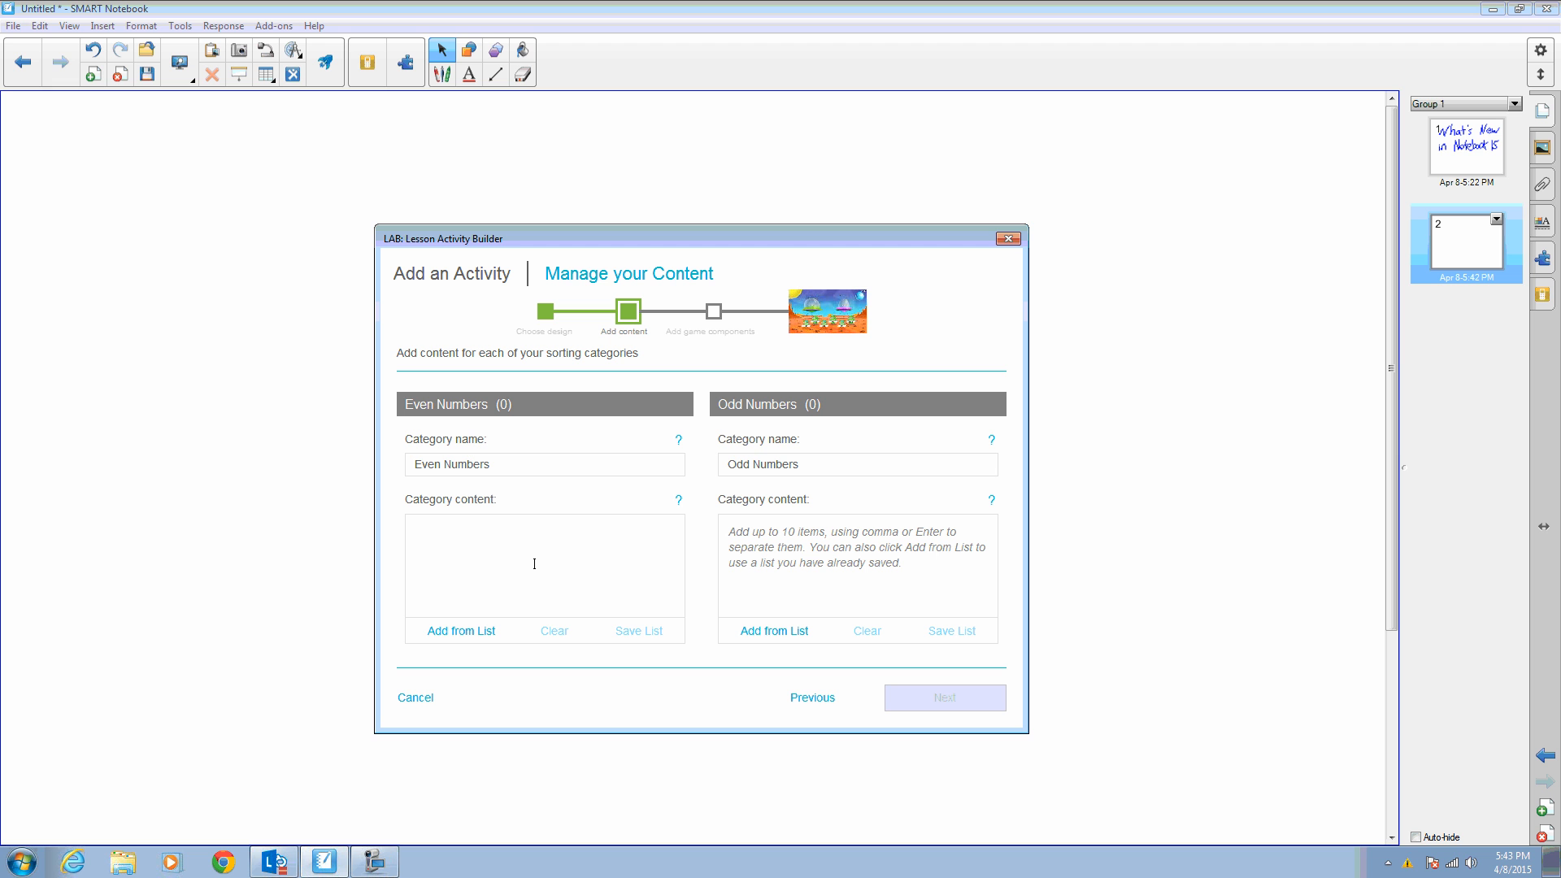
pyautogui.write('2')
pyautogui.press('Return')
pyautogui.write('4')
pyautogui.press('Return')
pyautogui.write('6')
pyautogui.press('Return')
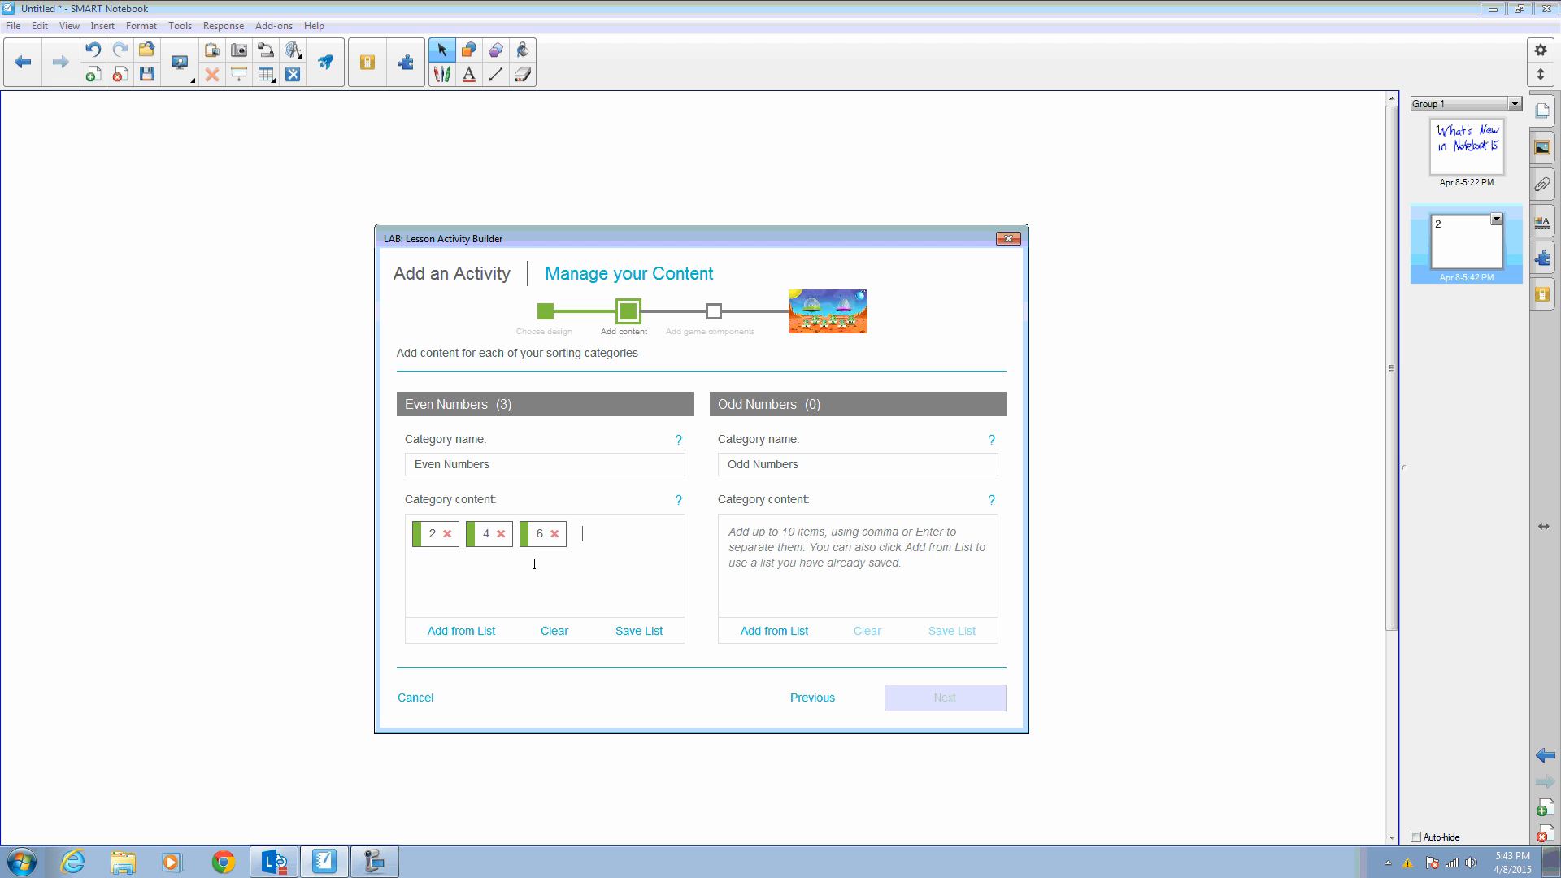
pyautogui.write('8')
pyautogui.press('Return')
# - Save the Even Numbers content as a list named Even Numbers, then view it among the saved lists
pyautogui.click(639, 630)
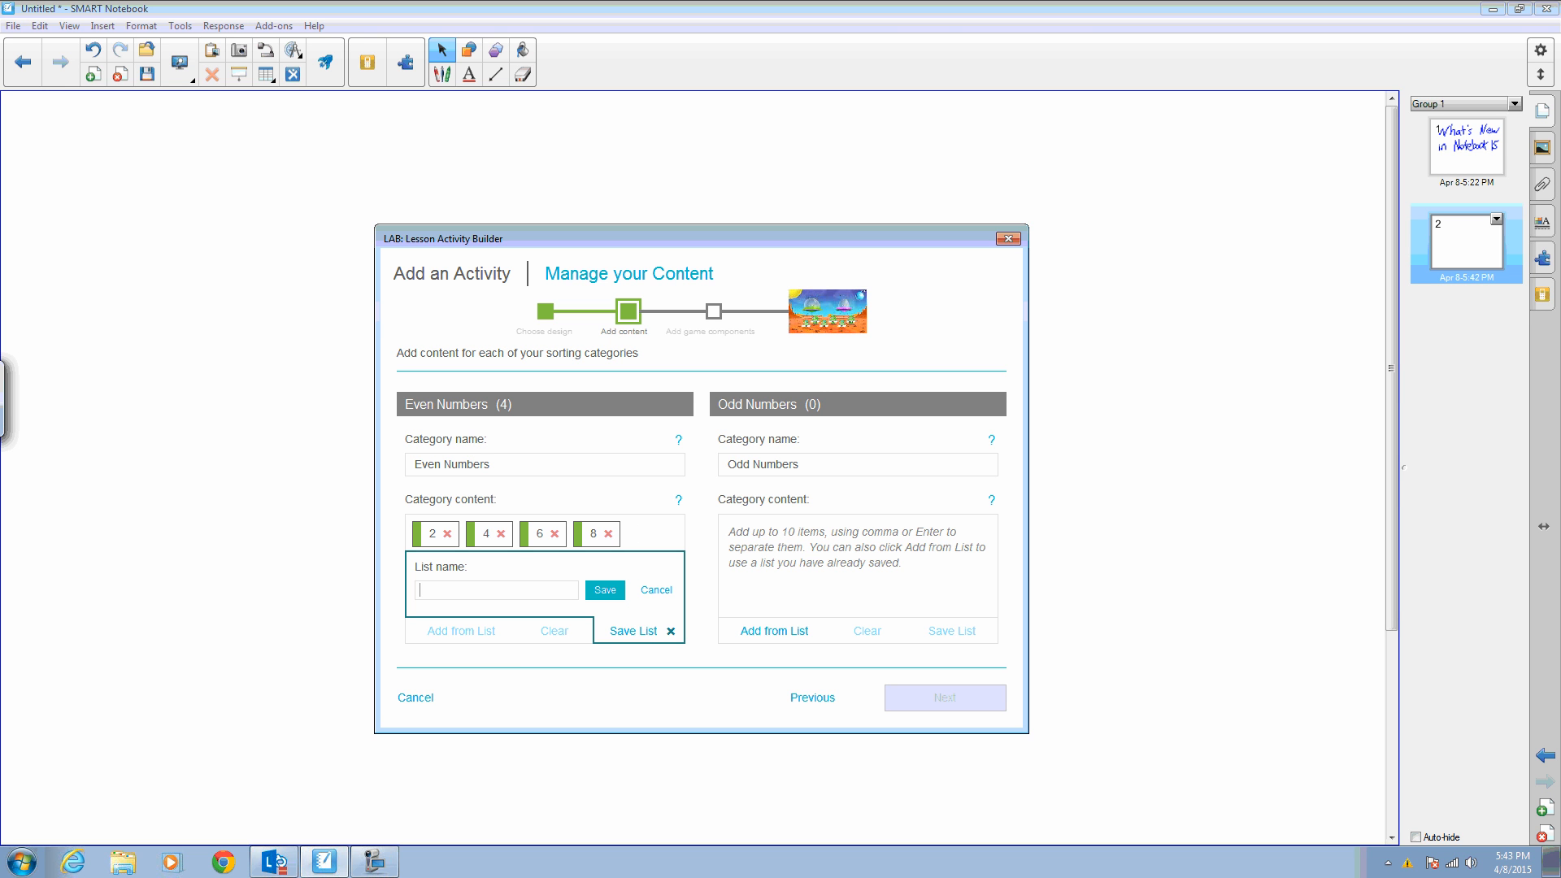
pyautogui.write('Even Numbers')
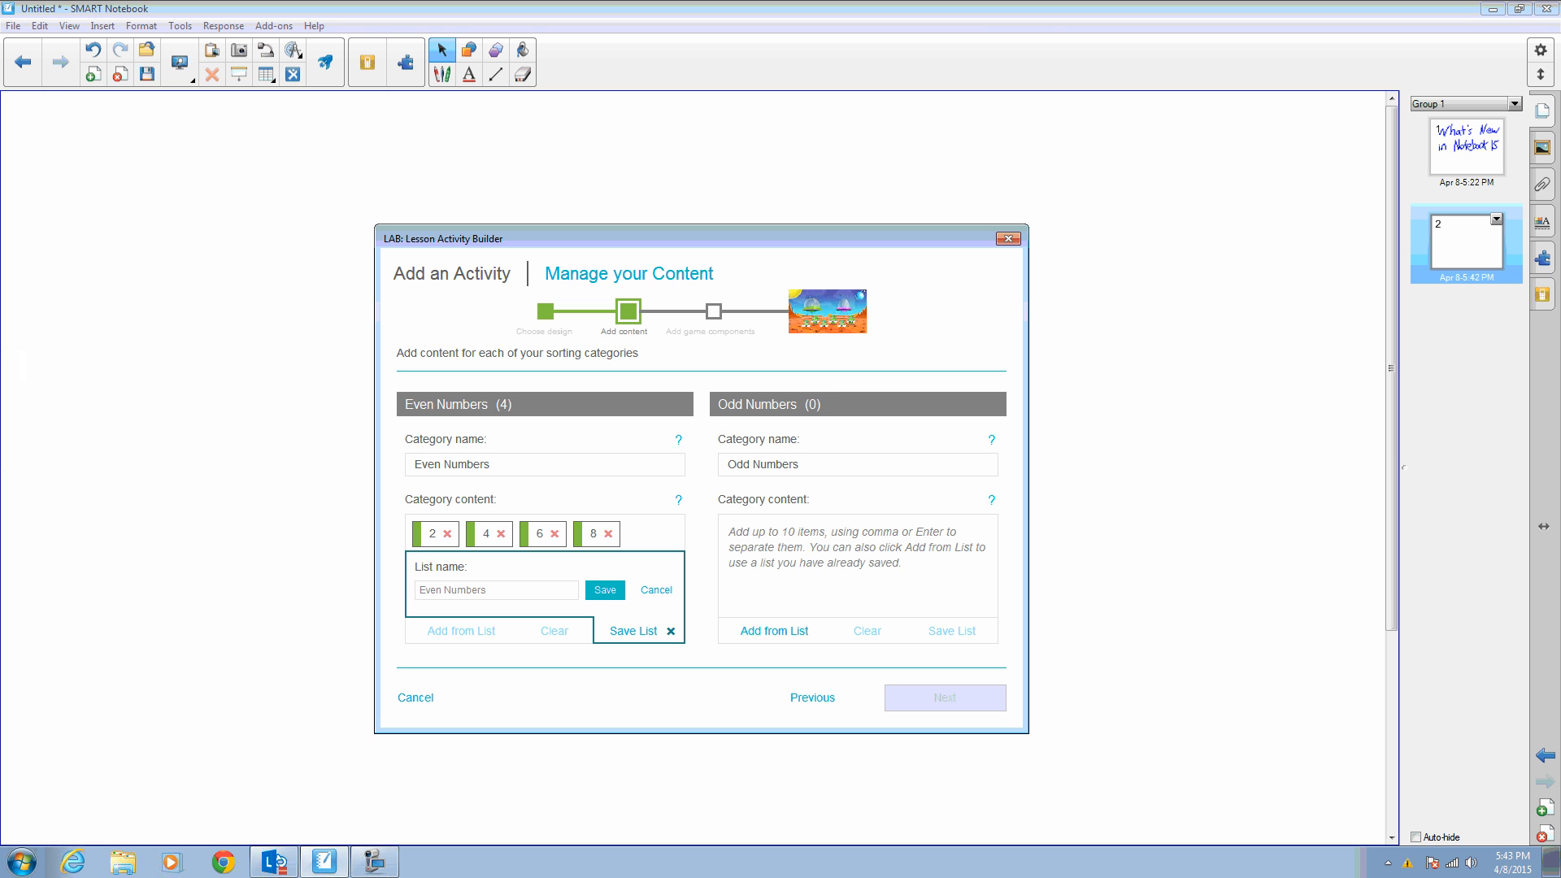
pyautogui.click(608, 591)
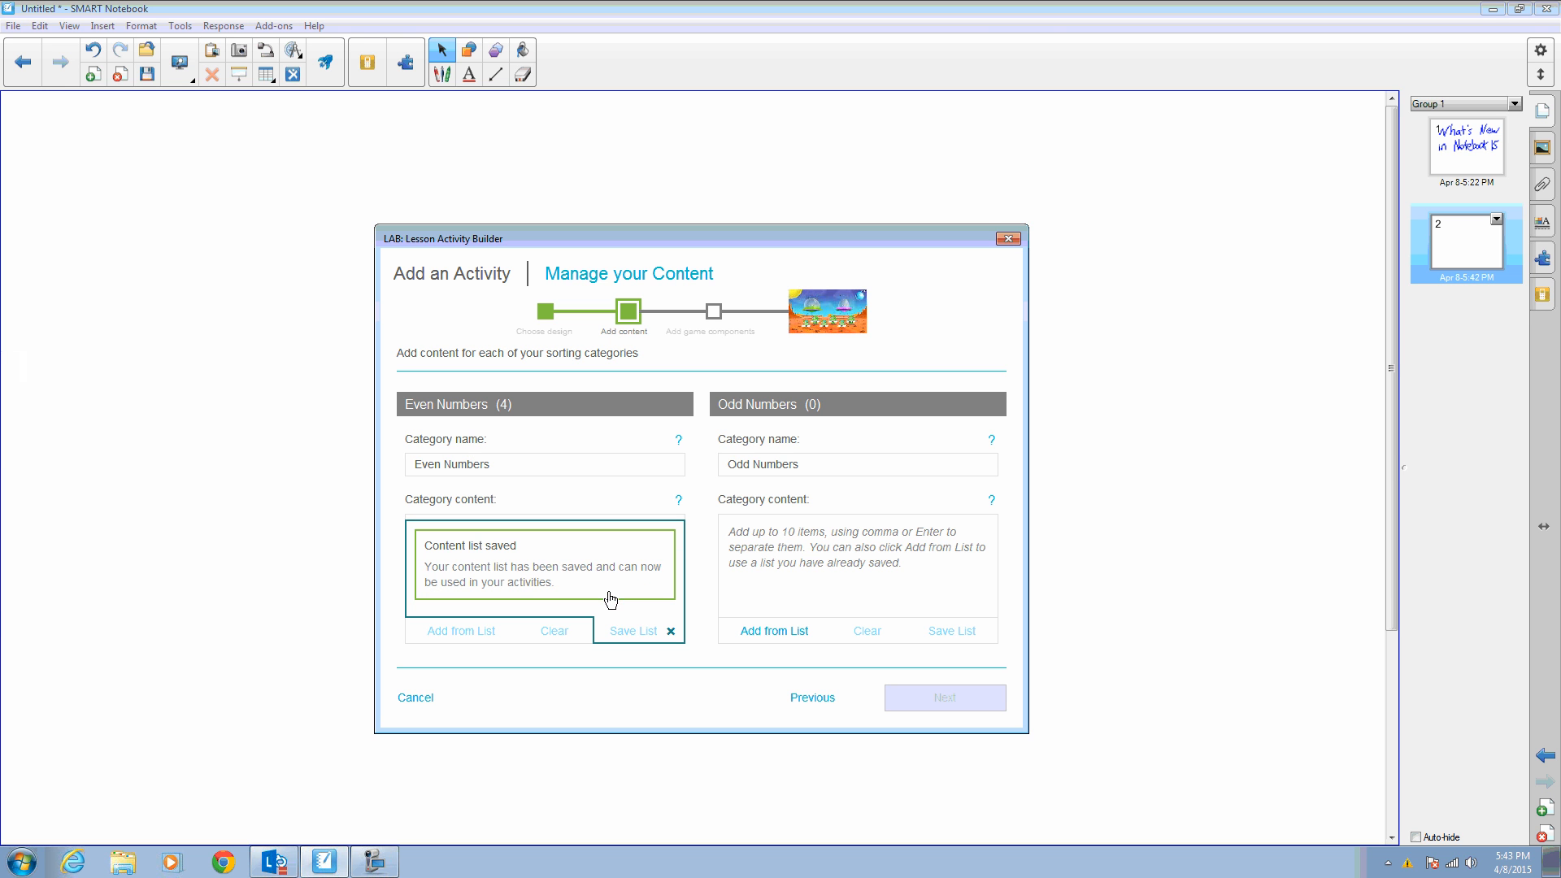
pyautogui.click(671, 630)
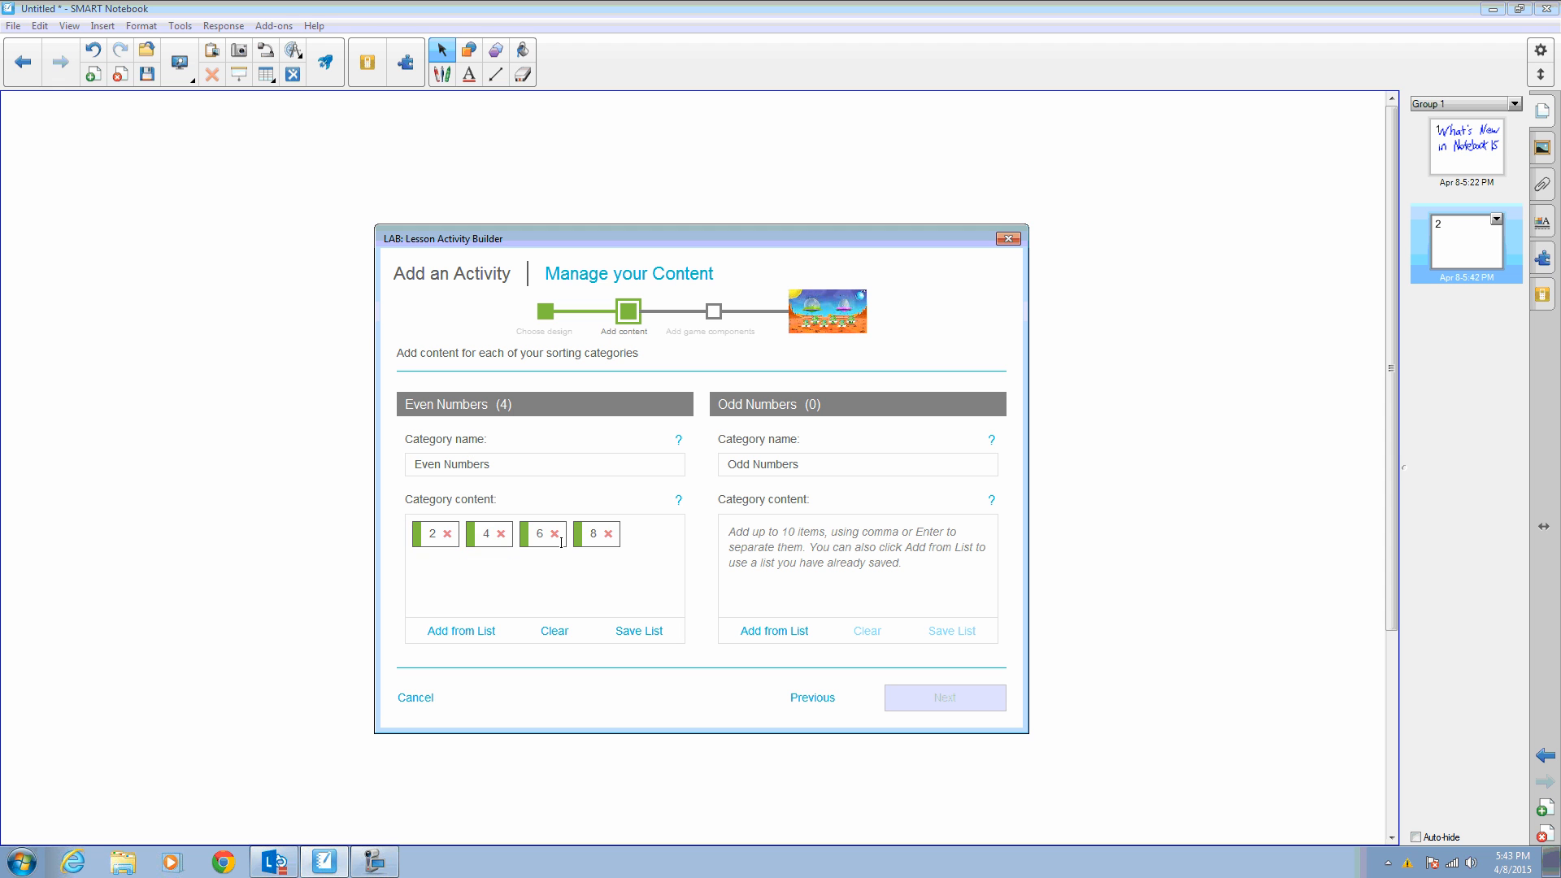
pyautogui.click(461, 631)
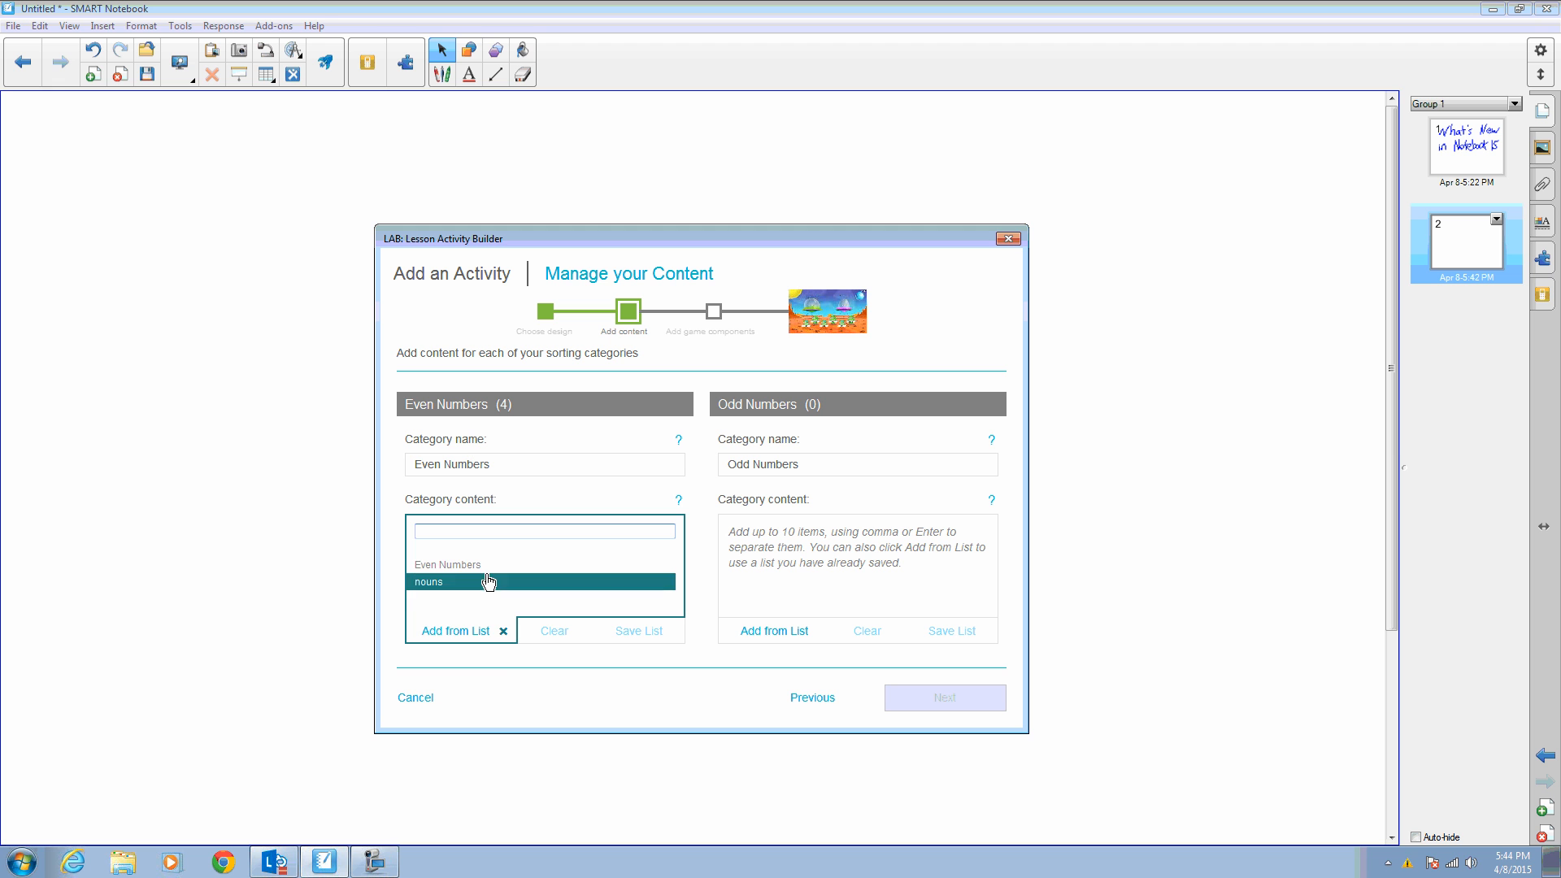
pyautogui.click(504, 633)
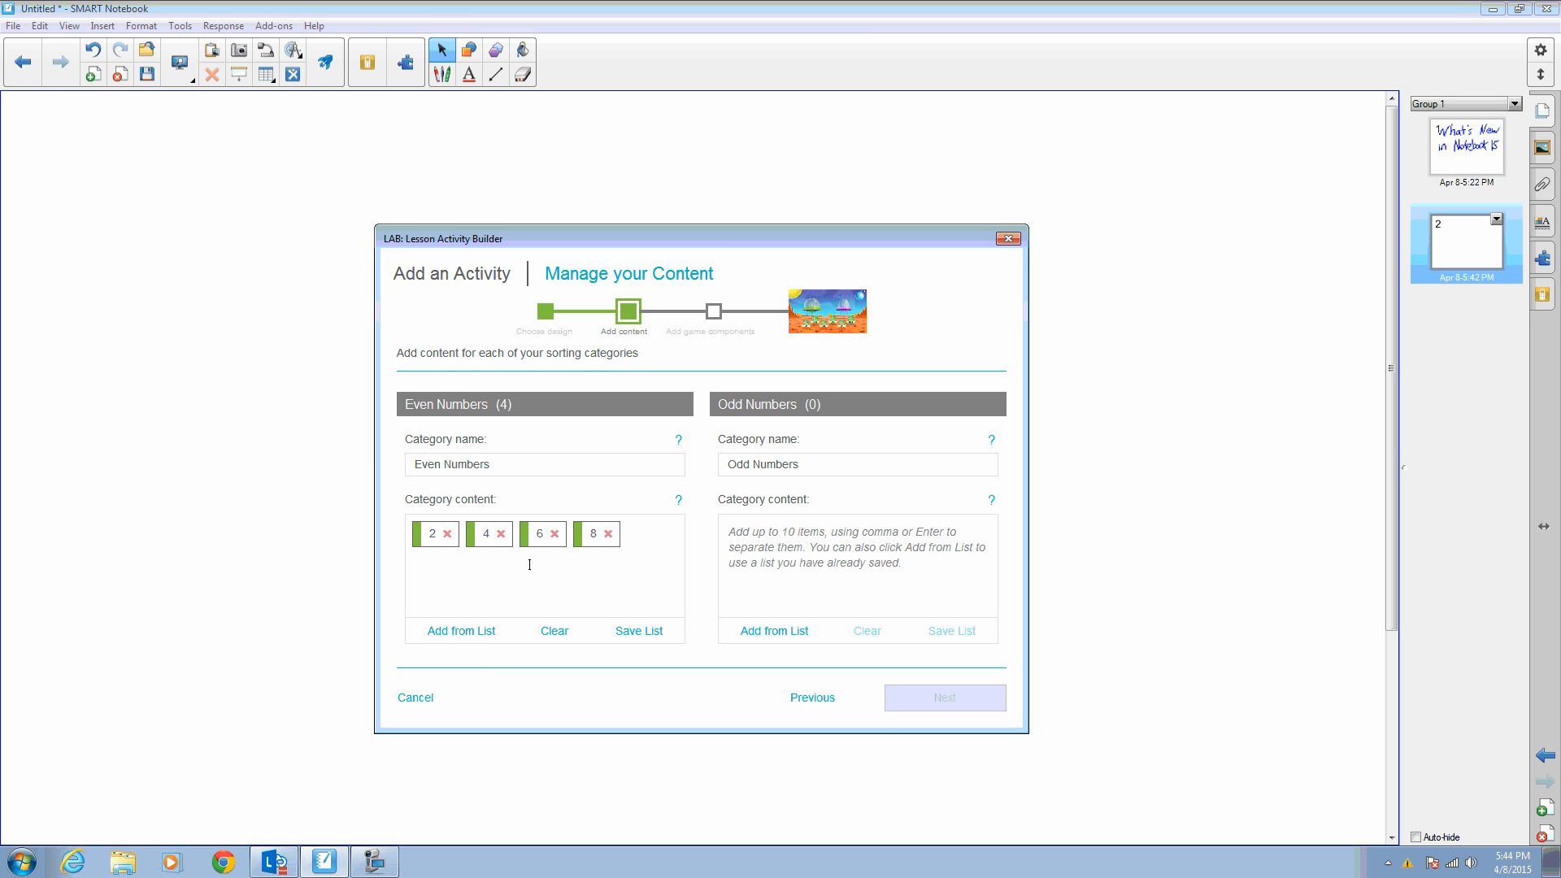
# - Add the items 1, 3, 5 and 7 to the Odd Numbers category and continue to the game components
pyautogui.click(832, 553)
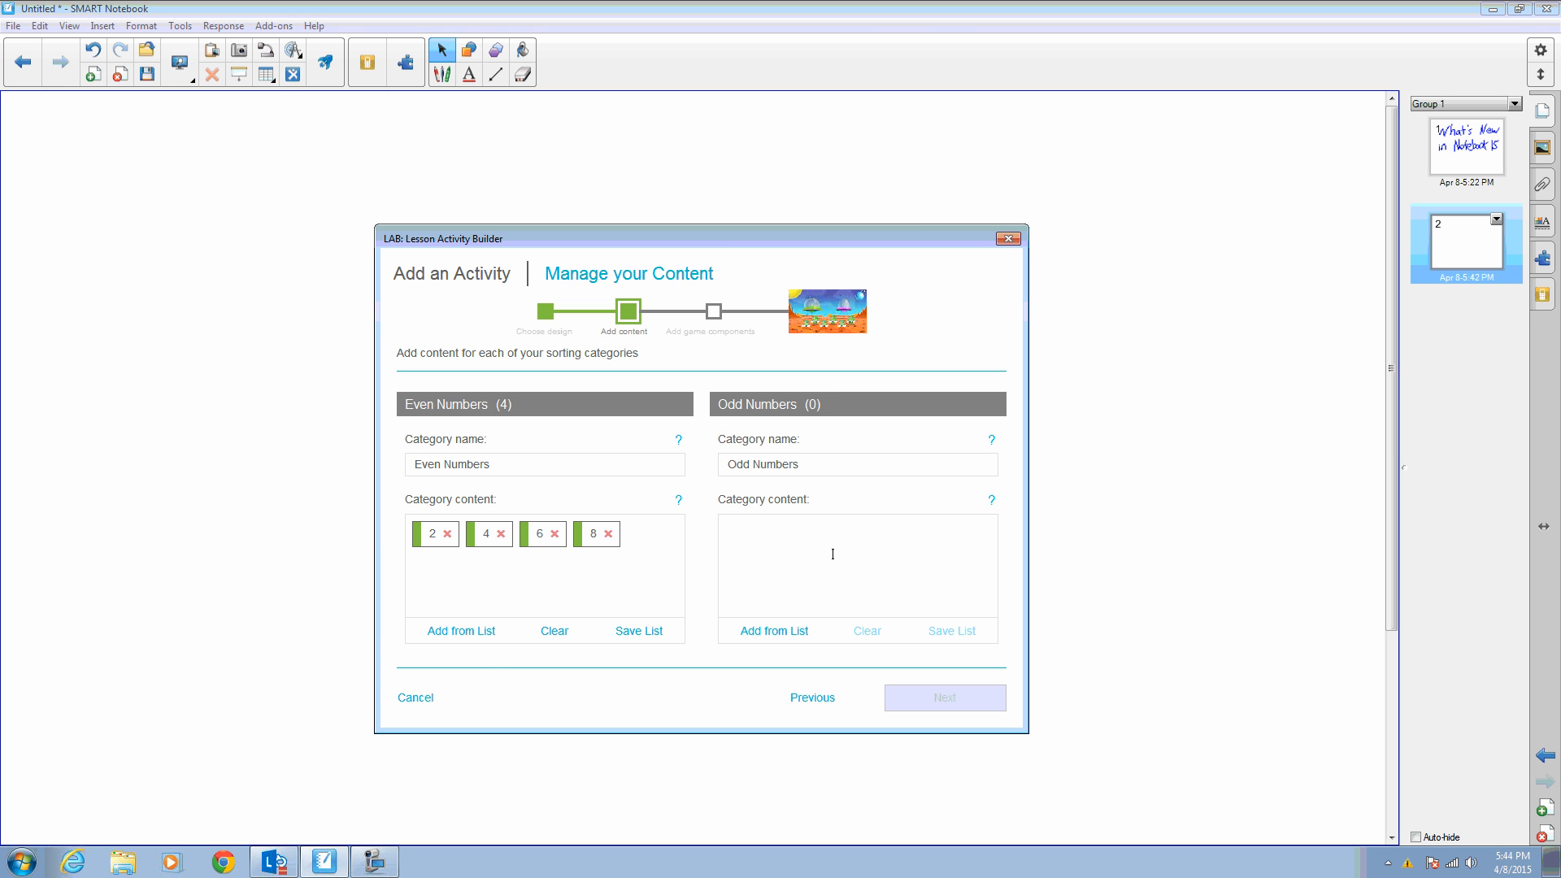
pyautogui.write('1')
pyautogui.press('Return')
pyautogui.write('3')
pyautogui.press('Return')
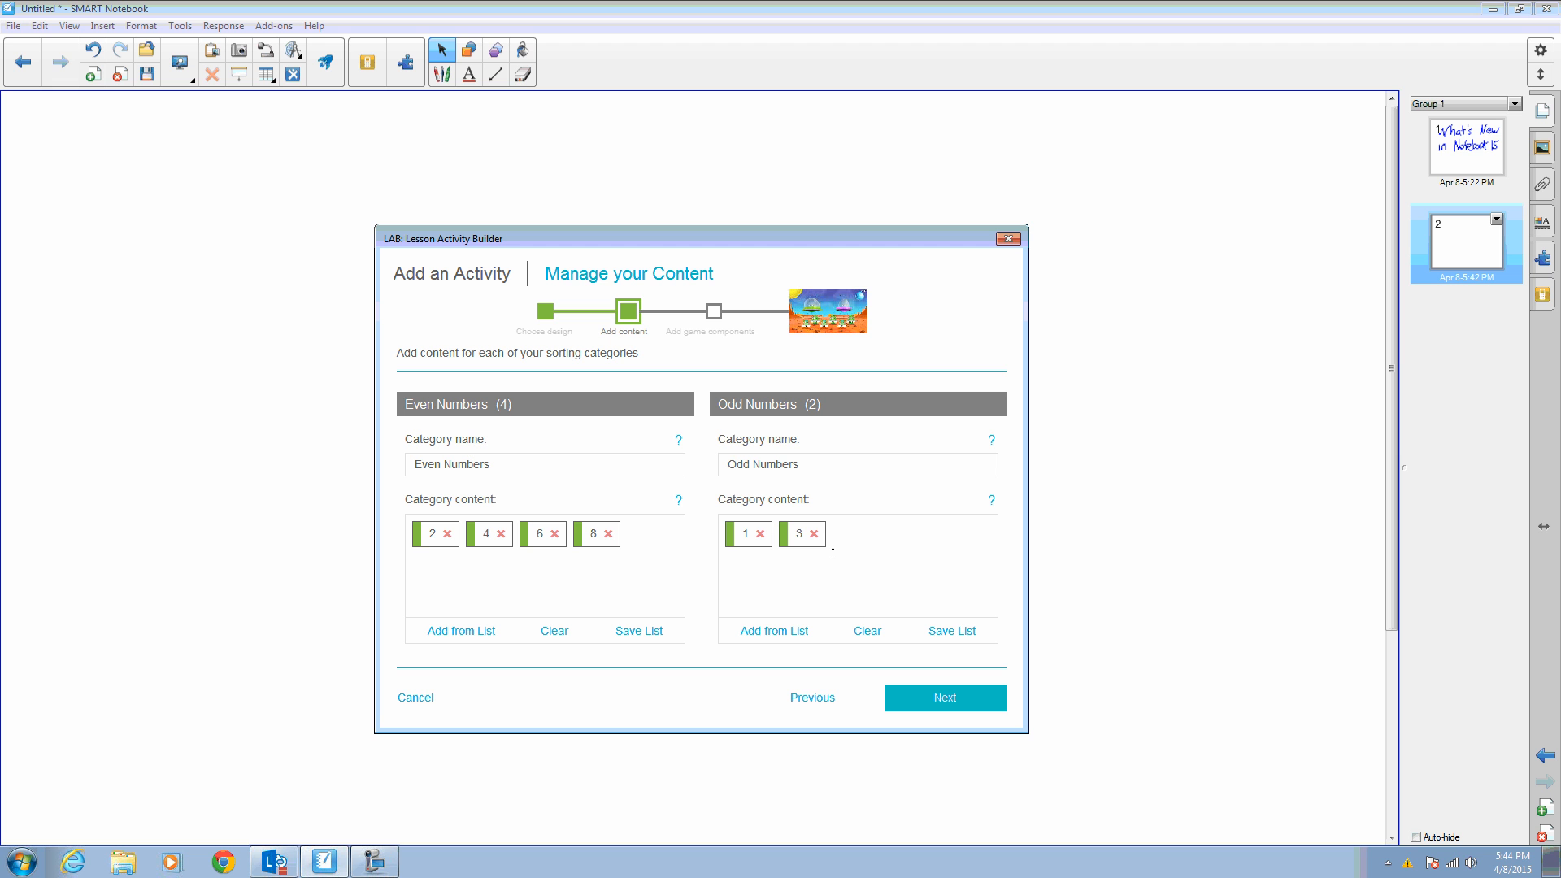
pyautogui.write('5')
pyautogui.press('Return')
pyautogui.write('7')
pyautogui.press('Return')
pyautogui.click(947, 702)
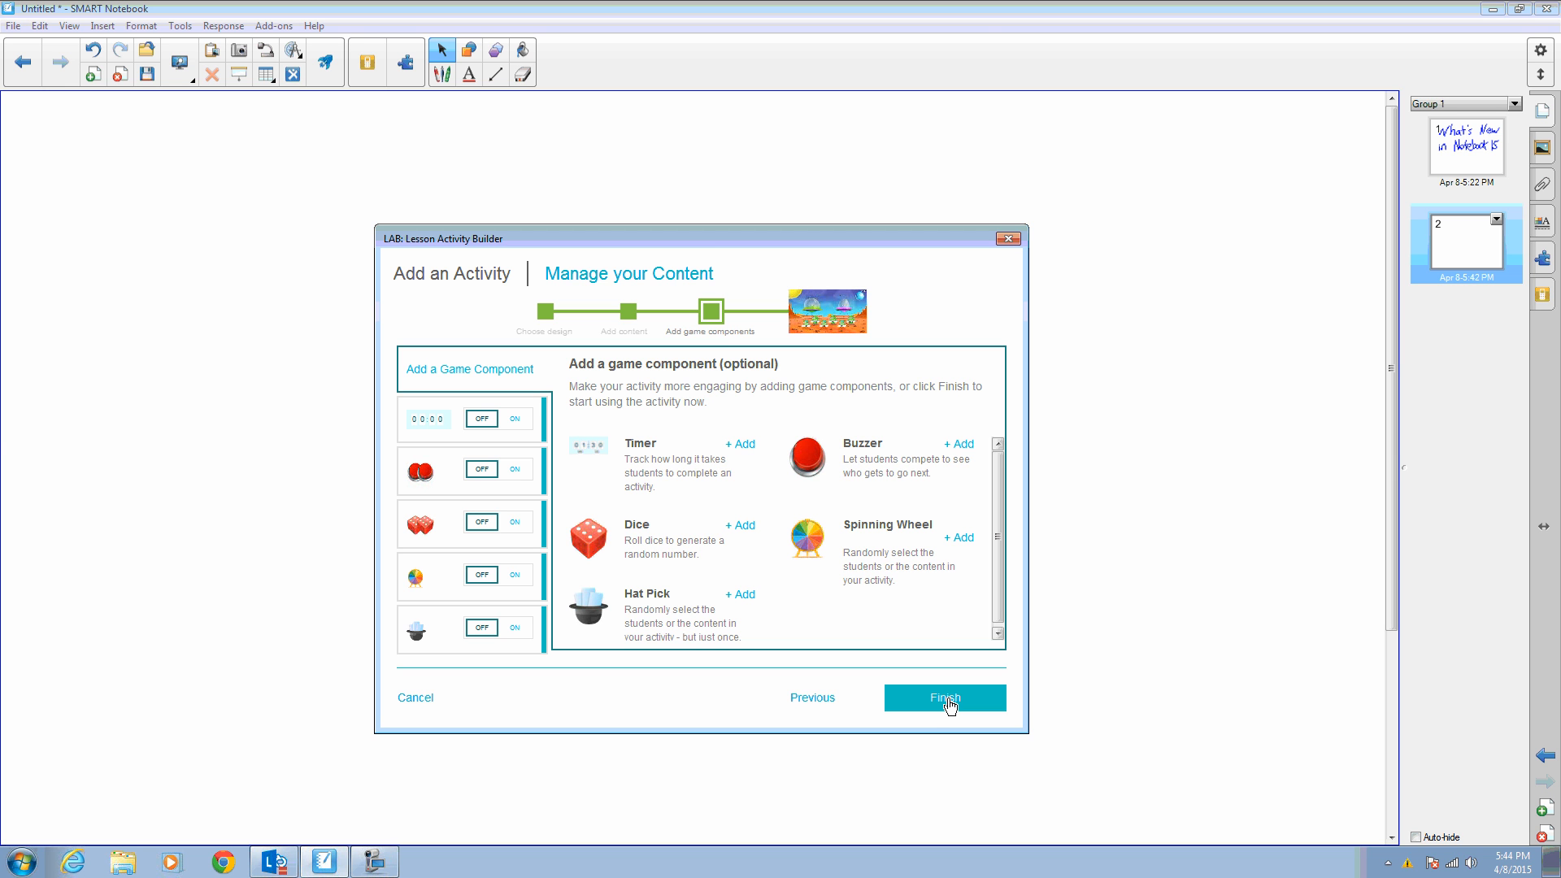
# - Turn on the Spinning Wheel and Hat Pick components and set the hat picker to randomize a student list
pyautogui.click(516, 576)
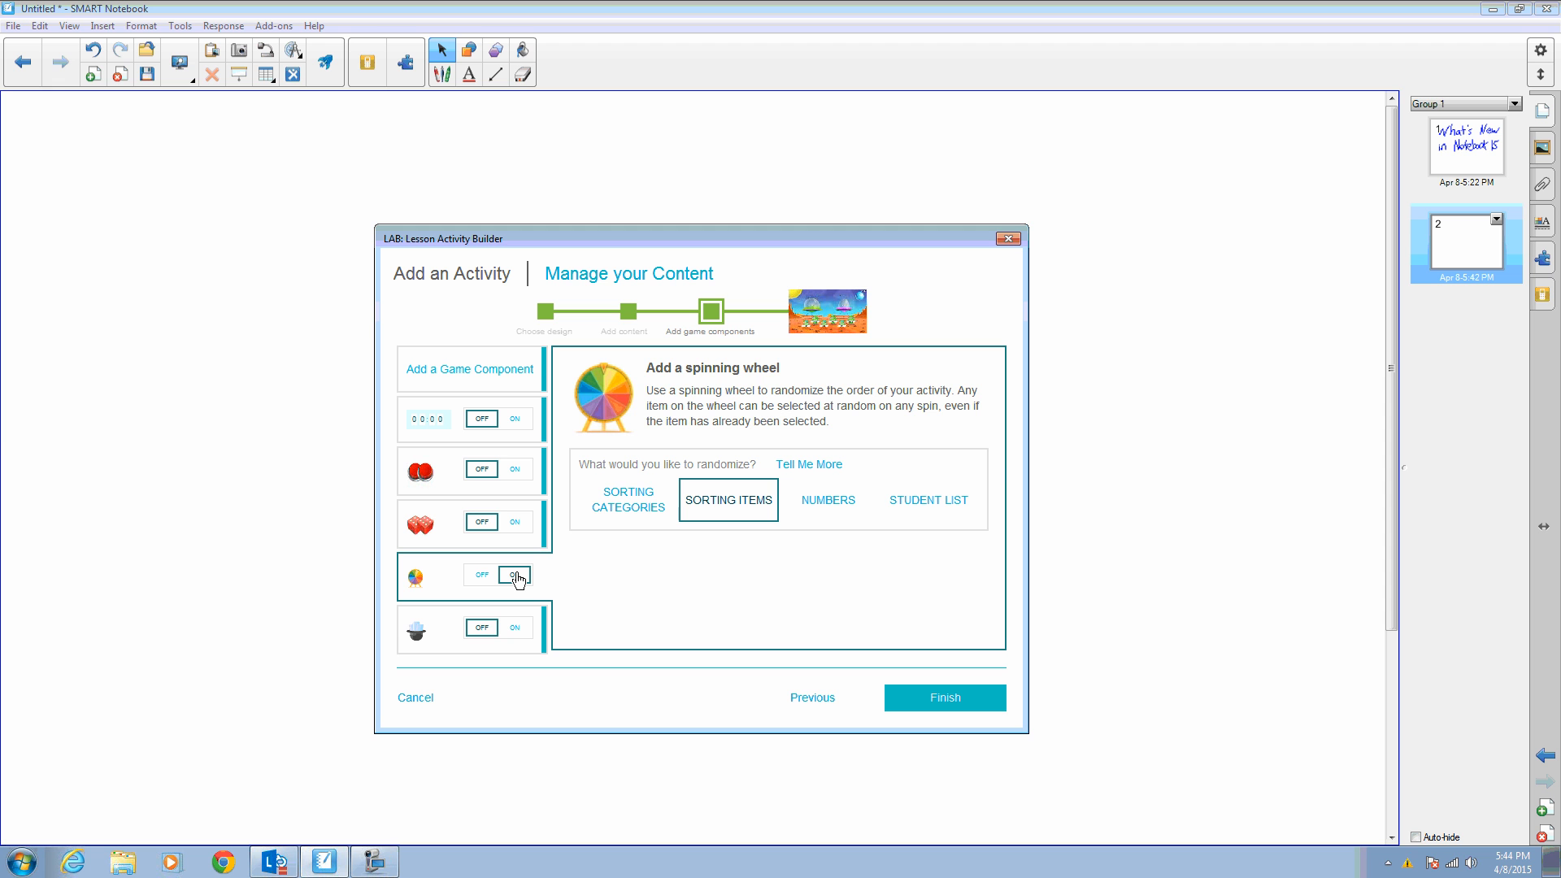
pyautogui.click(514, 629)
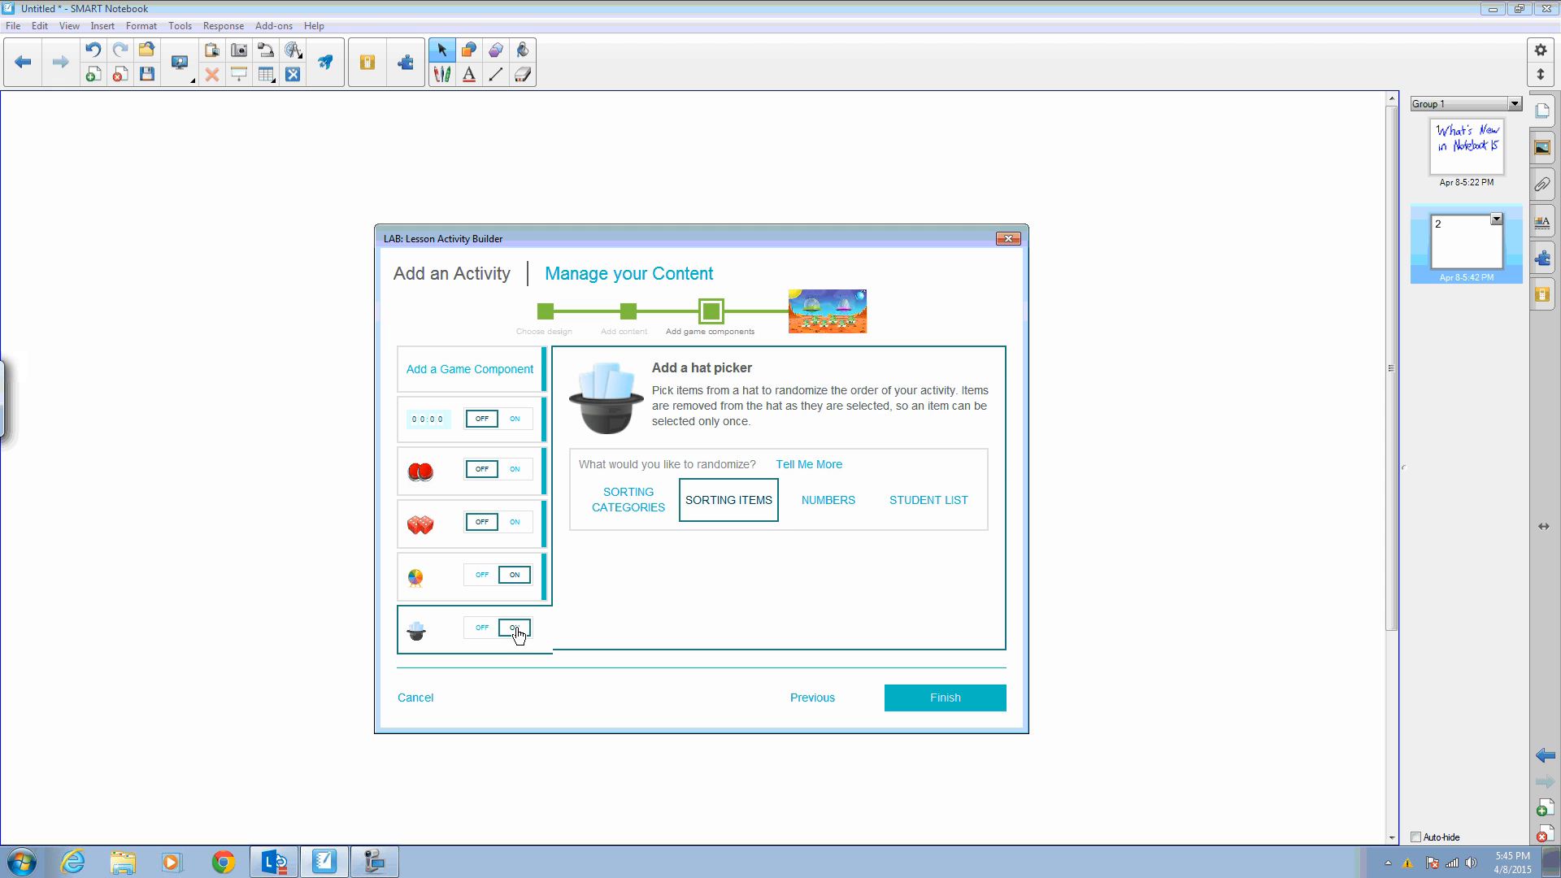
pyautogui.click(916, 500)
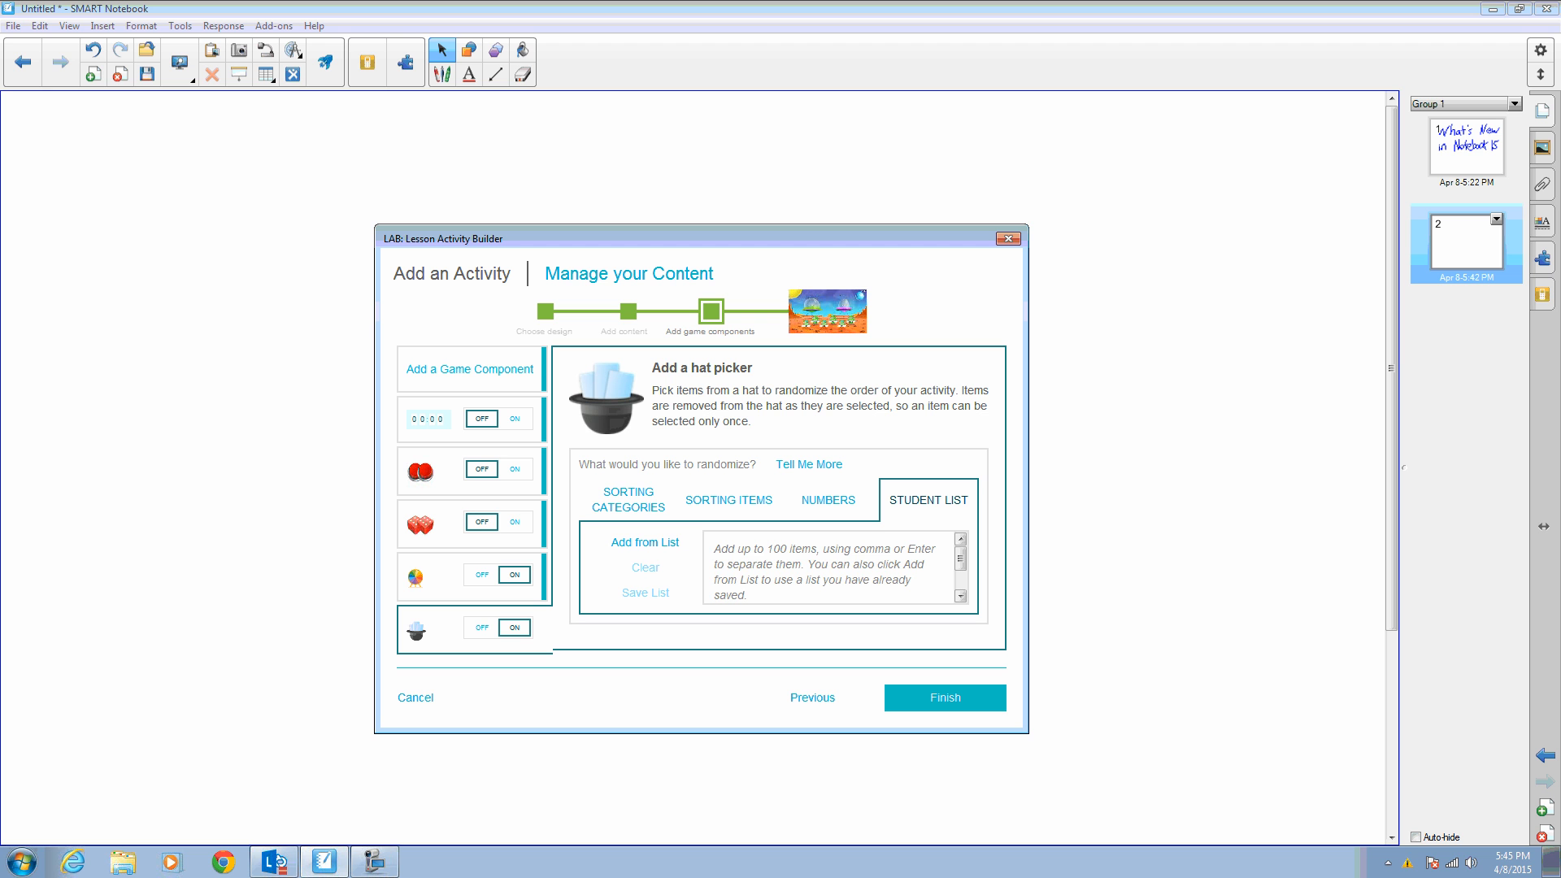
# - Enter four student first names into the hat picker's student list and finish building the activity
pyautogui.click(776, 553)
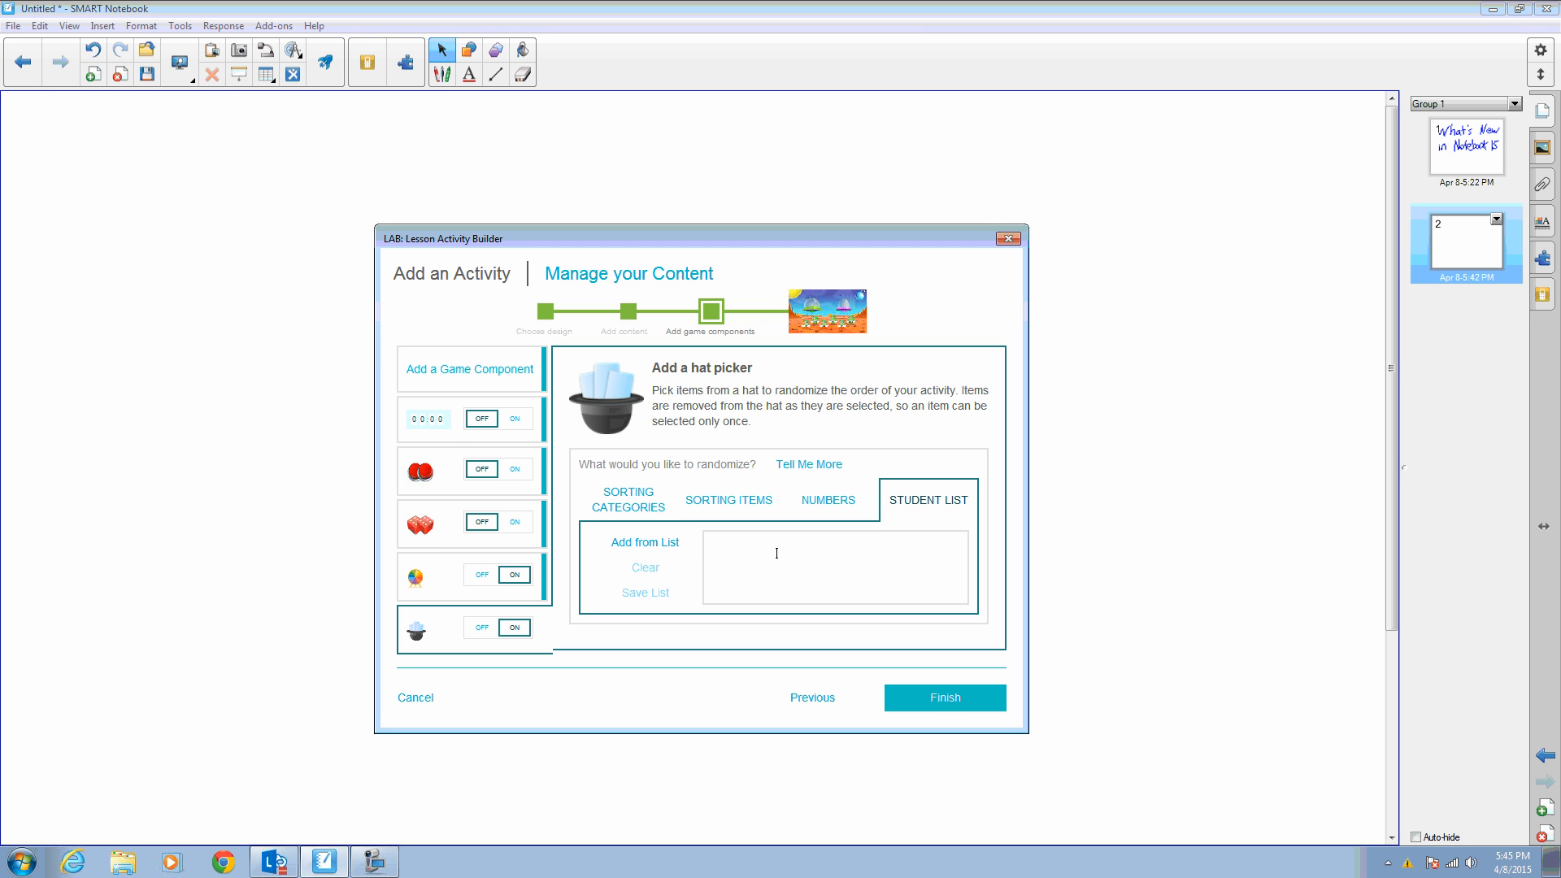
pyautogui.write('Mike')
pyautogui.press('Return')
pyautogui.write('Sue')
pyautogui.press('Return')
pyautogui.write('Kelly')
pyautogui.press('Return')
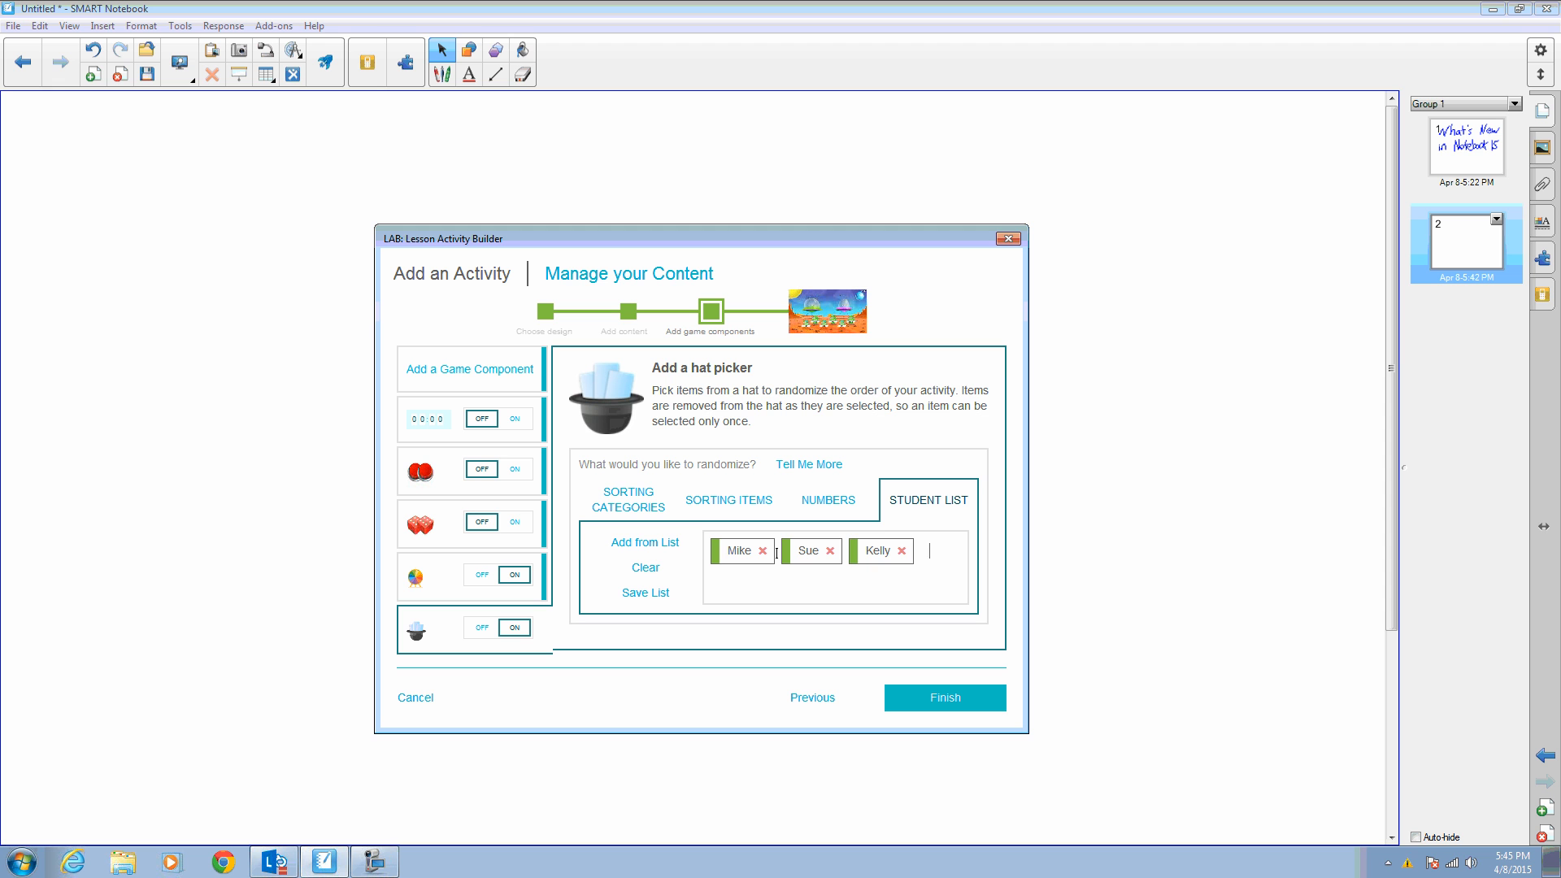
pyautogui.write('Mark')
pyautogui.press('Return')
pyautogui.click(956, 701)
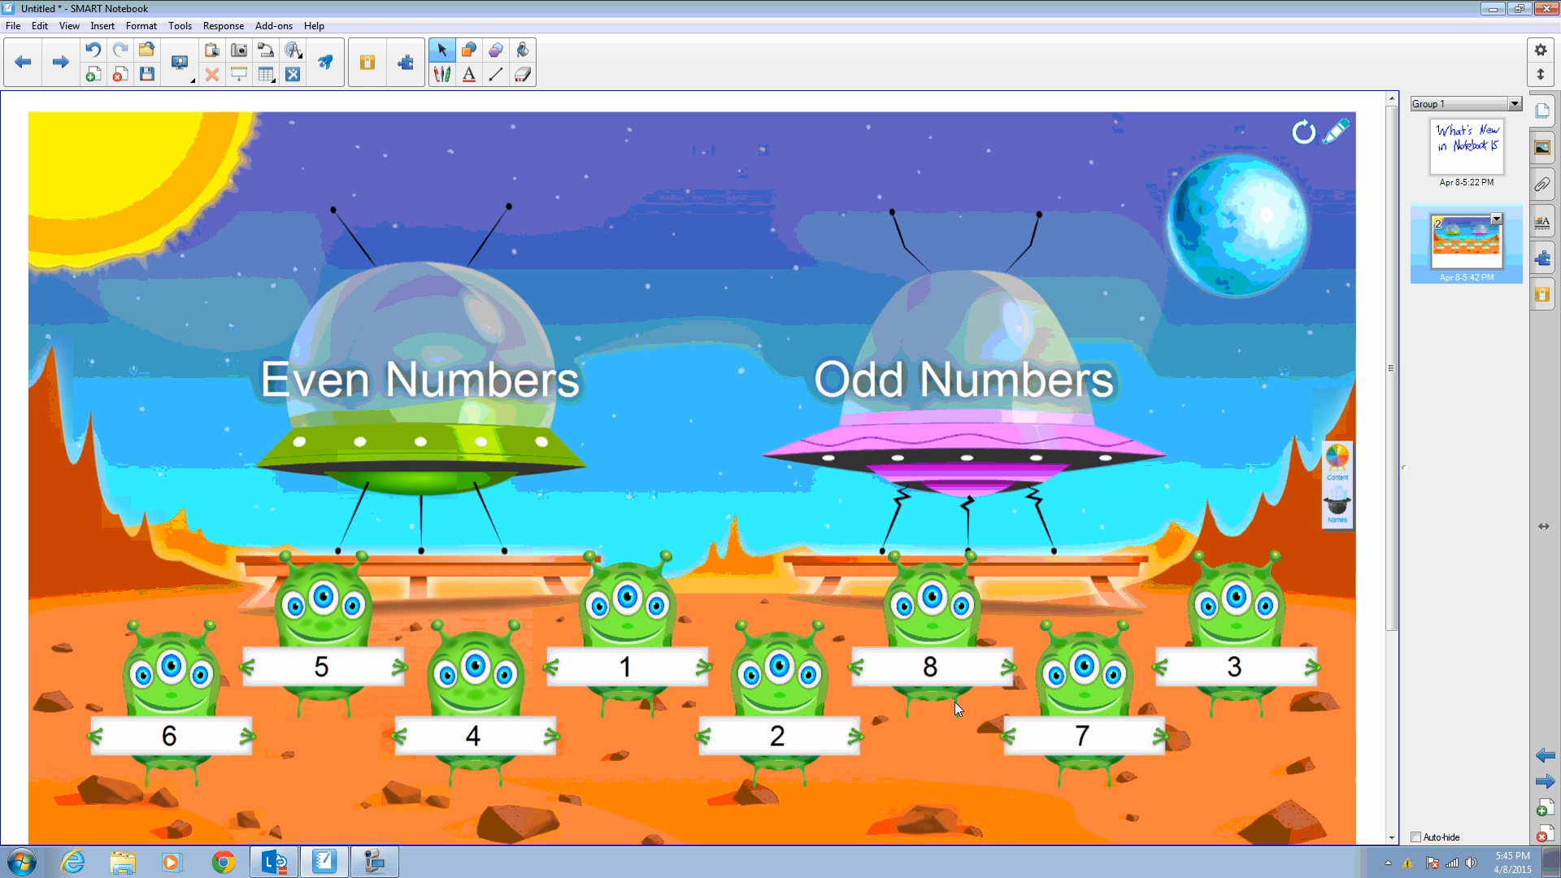
# - Draw a name from the hat pick and spin the spinning wheel, closing each afterwards
pyautogui.click(1339, 511)
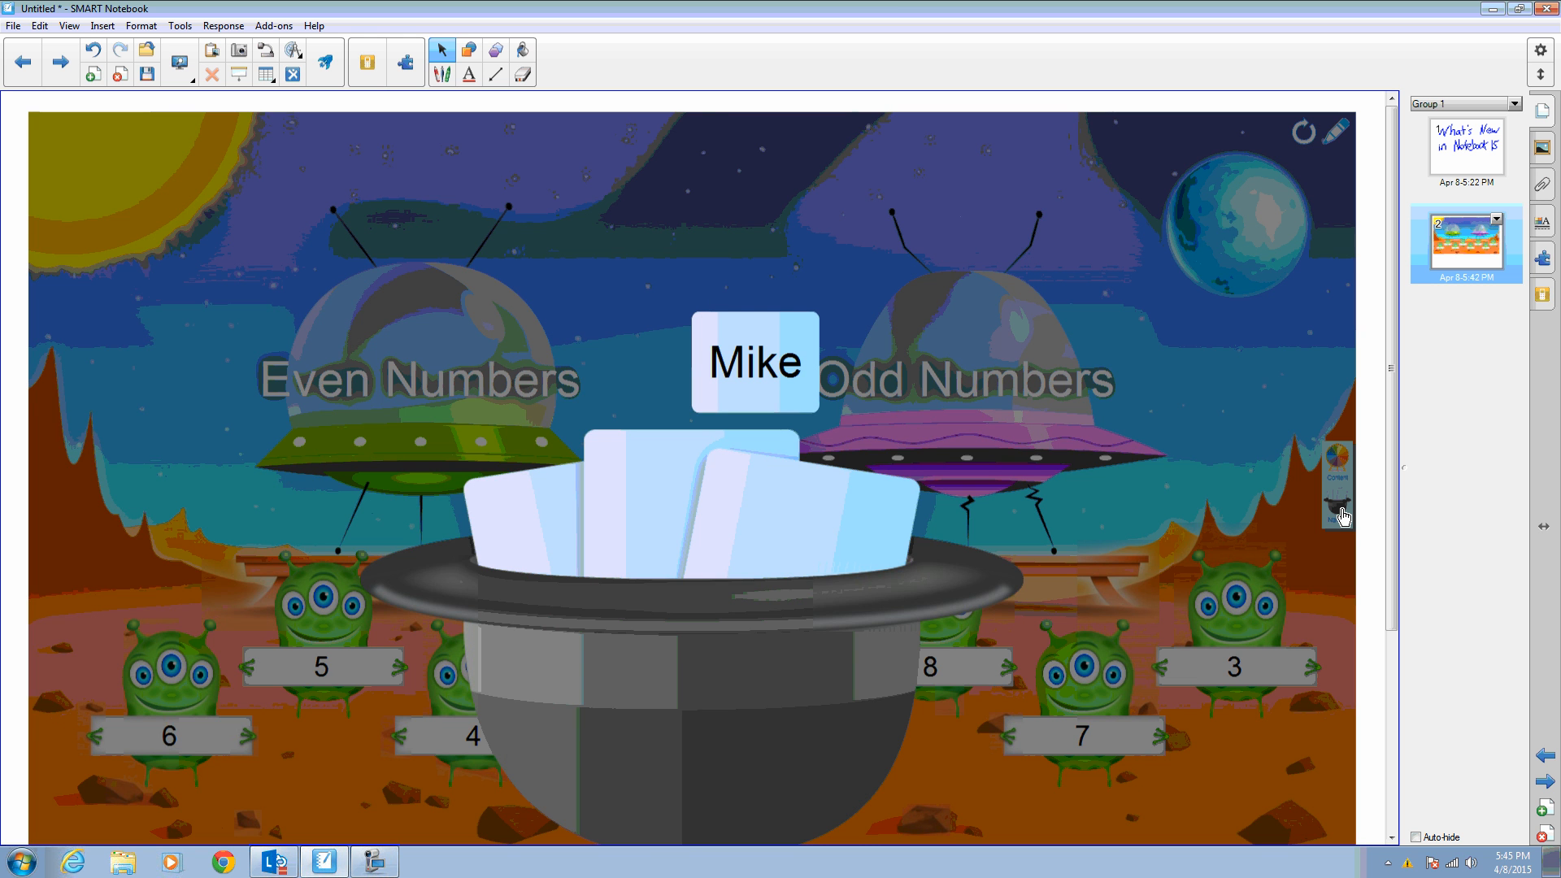
pyautogui.click(1339, 510)
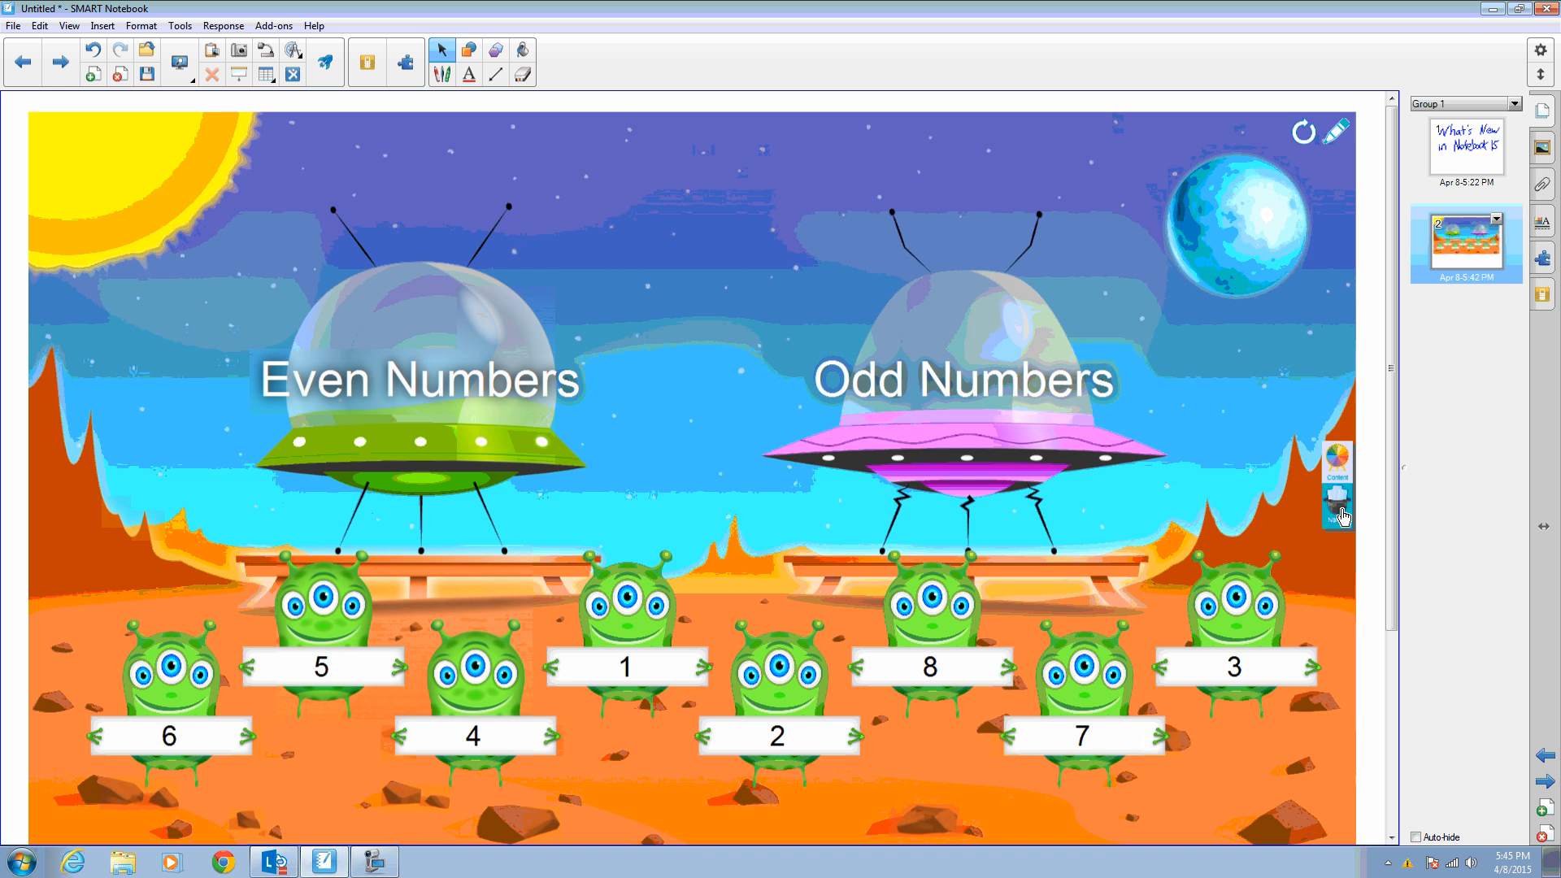
pyautogui.click(1341, 514)
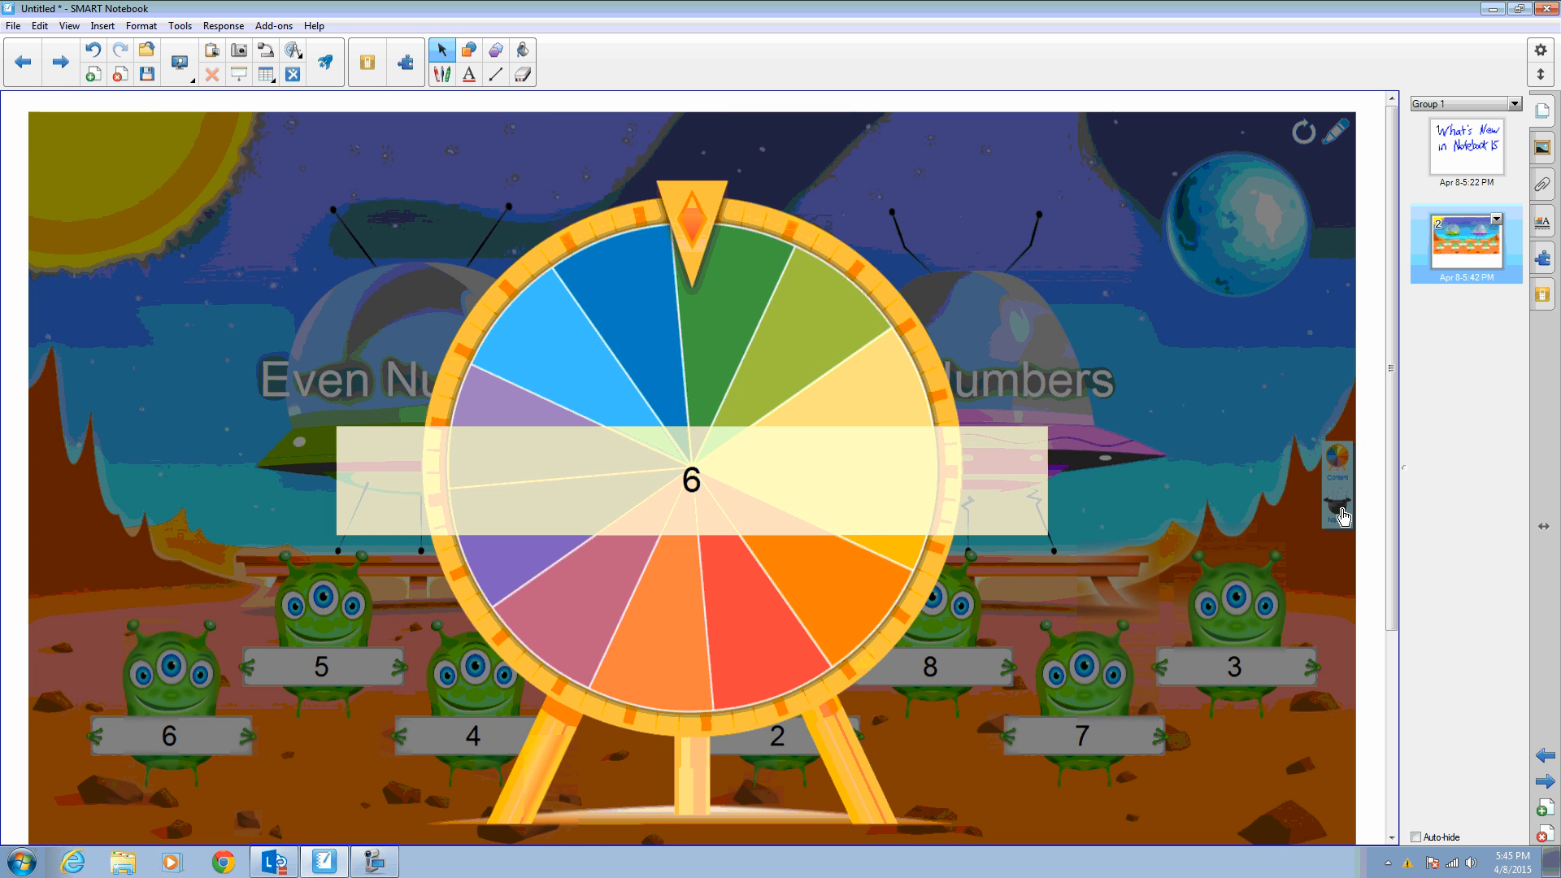
pyautogui.click(1341, 516)
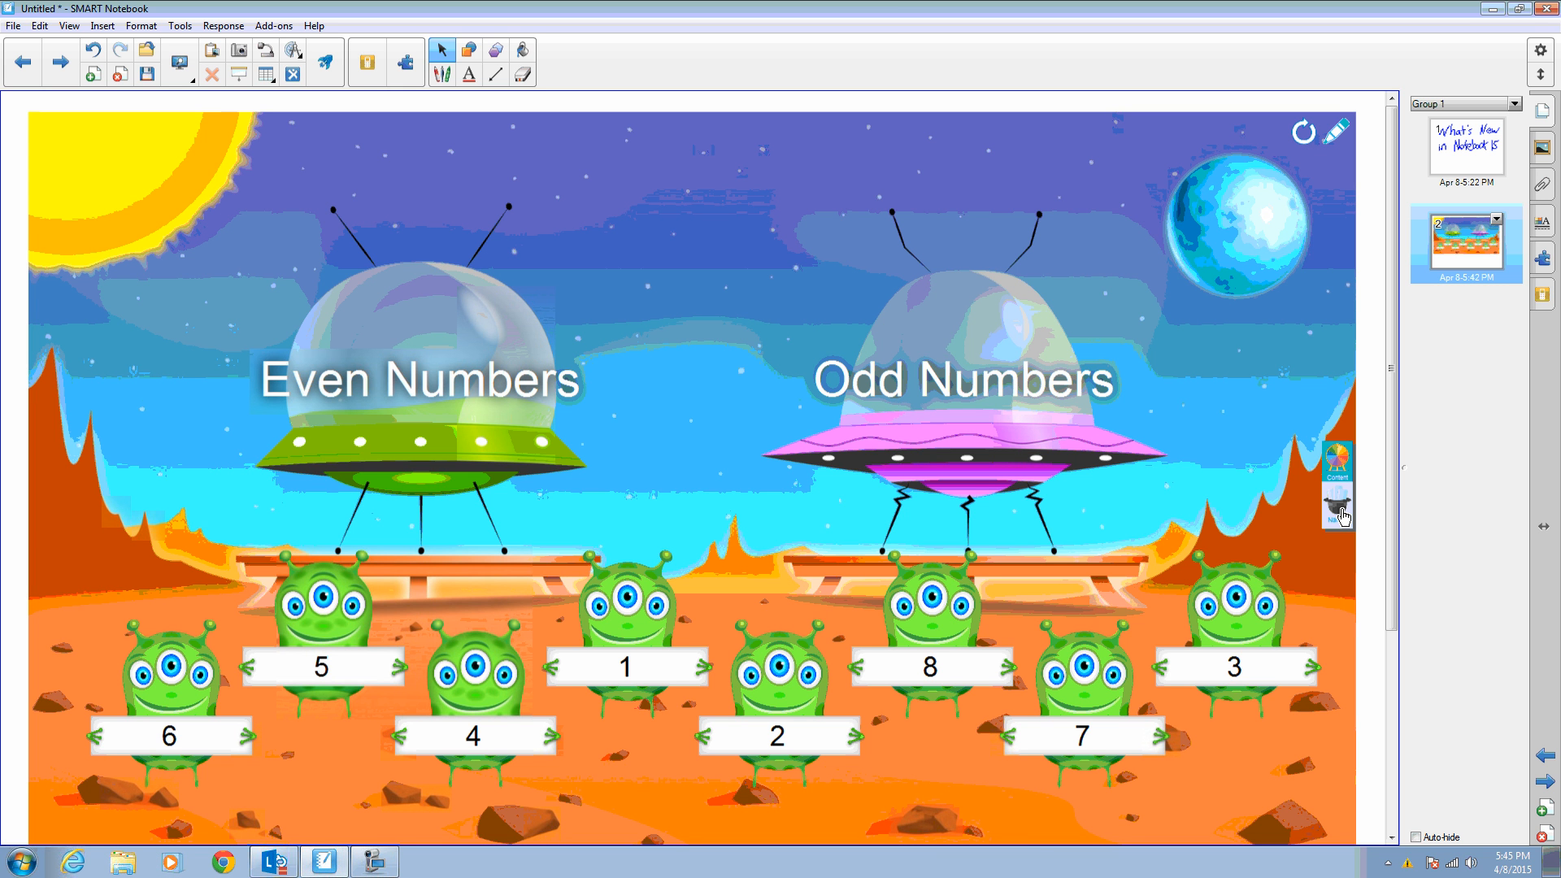
# - Play the sort by moving each numbered alien onto the Even Numbers or Odd Numbers spaceship
pyautogui.moveTo(170, 699); pyautogui.dragTo(418, 371)
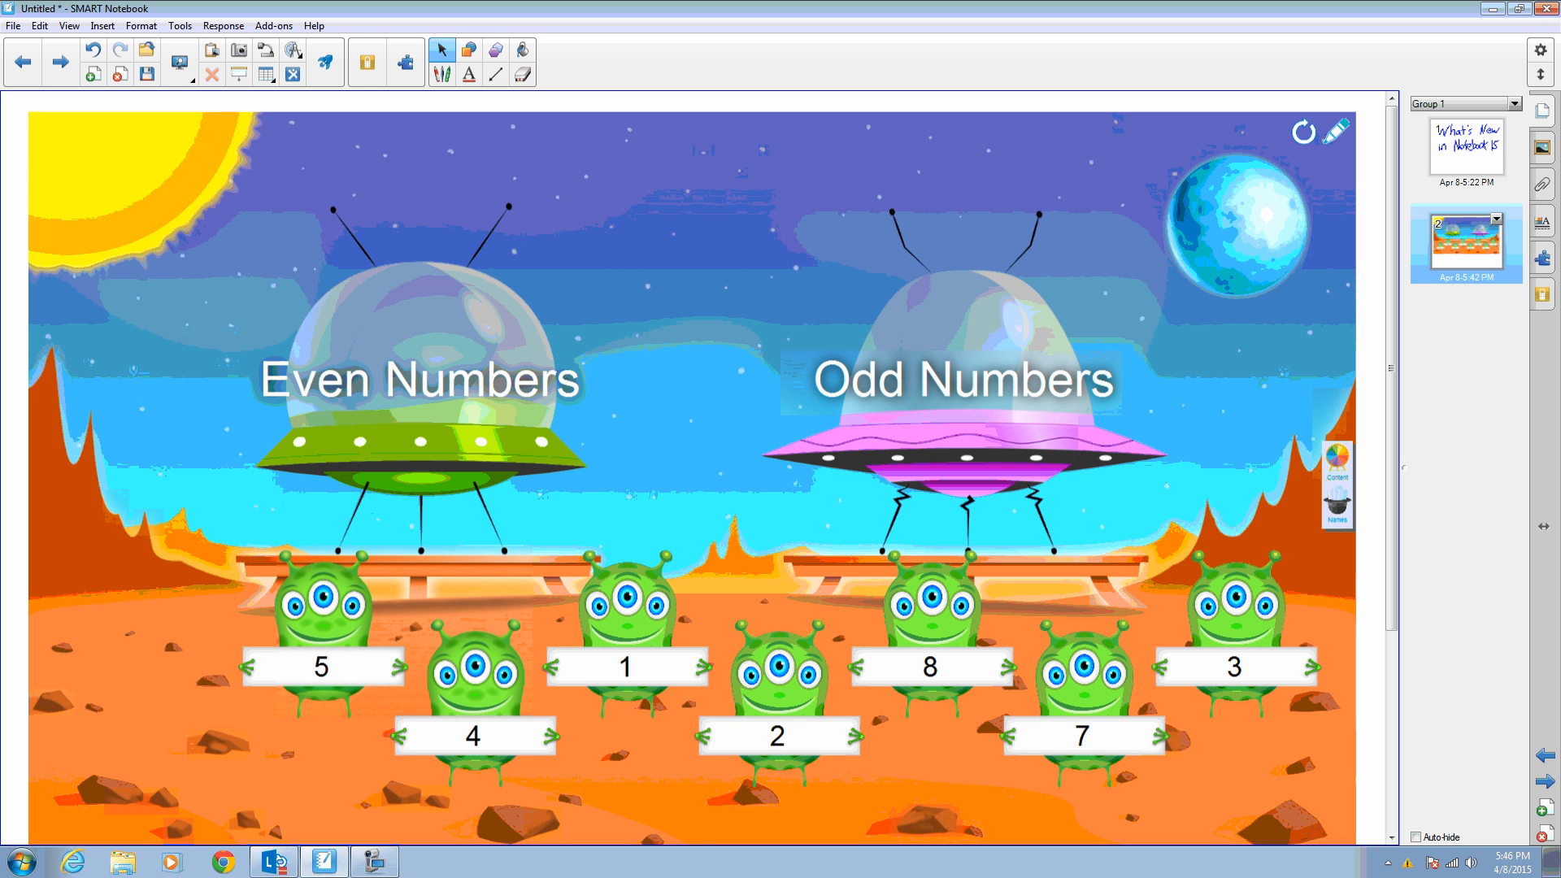
pyautogui.moveTo(626, 638); pyautogui.dragTo(974, 373)
pyautogui.moveTo(931, 638); pyautogui.dragTo(410, 411)
pyautogui.moveTo(321, 634); pyautogui.dragTo(986, 386)
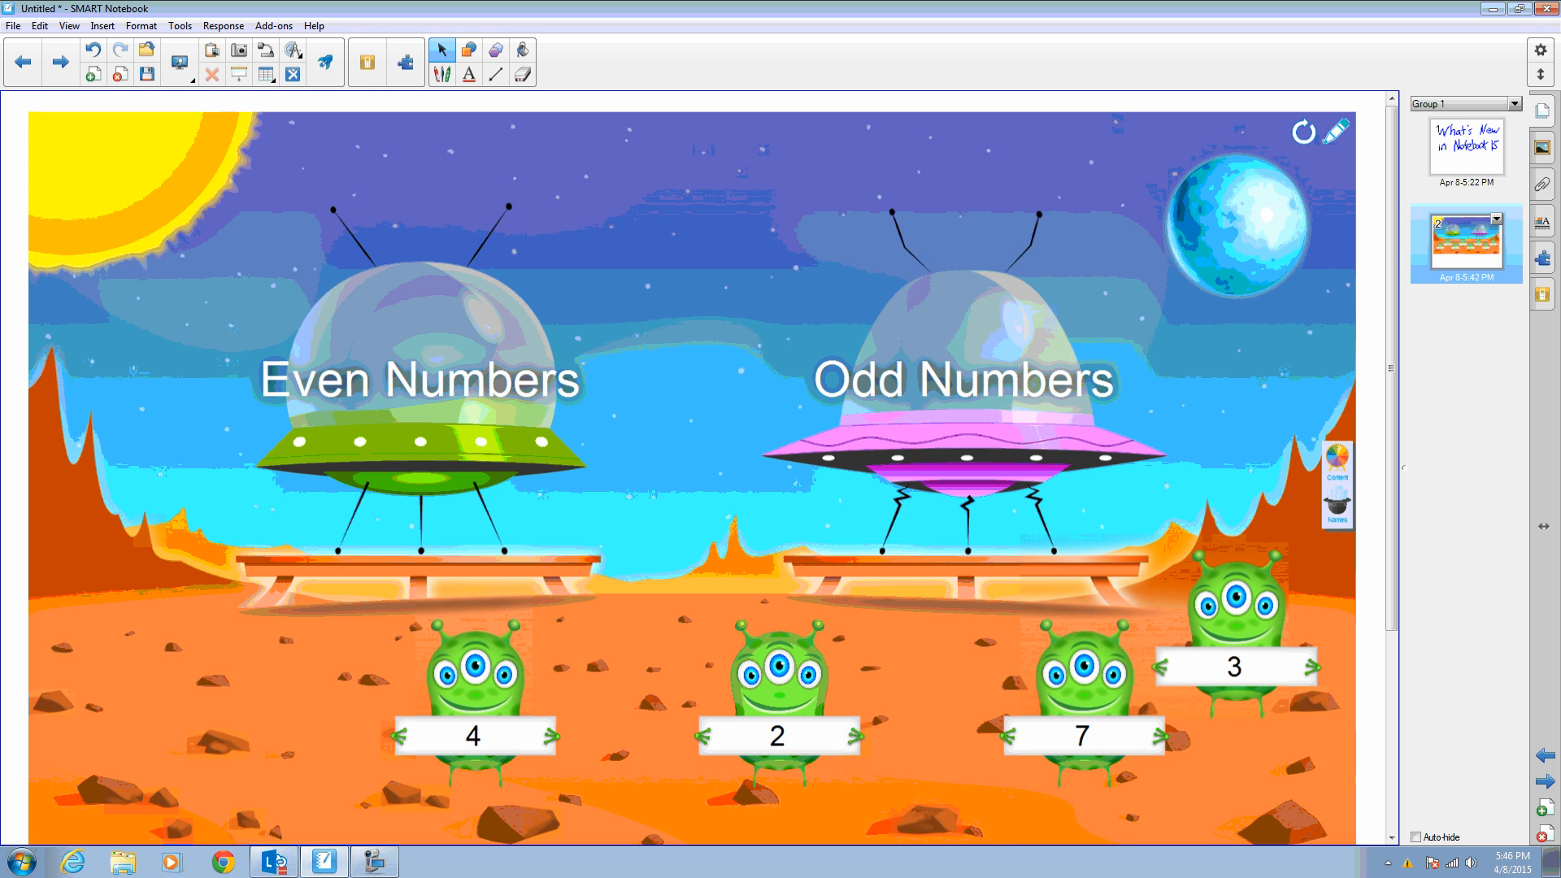
pyautogui.moveTo(777, 674); pyautogui.dragTo(941, 422)
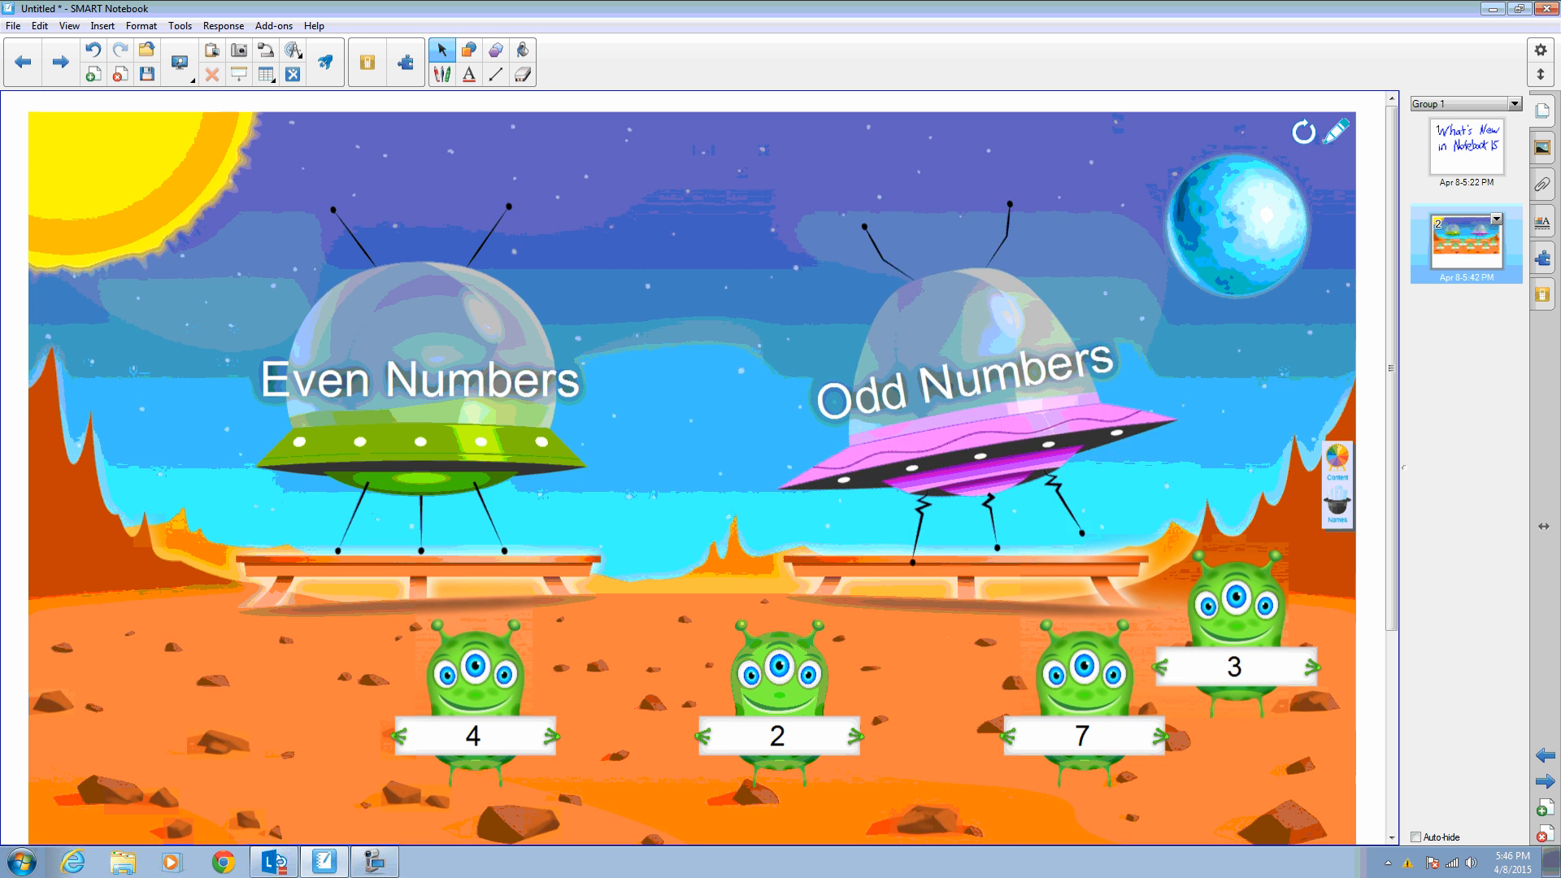
pyautogui.moveTo(777, 674); pyautogui.dragTo(422, 367)
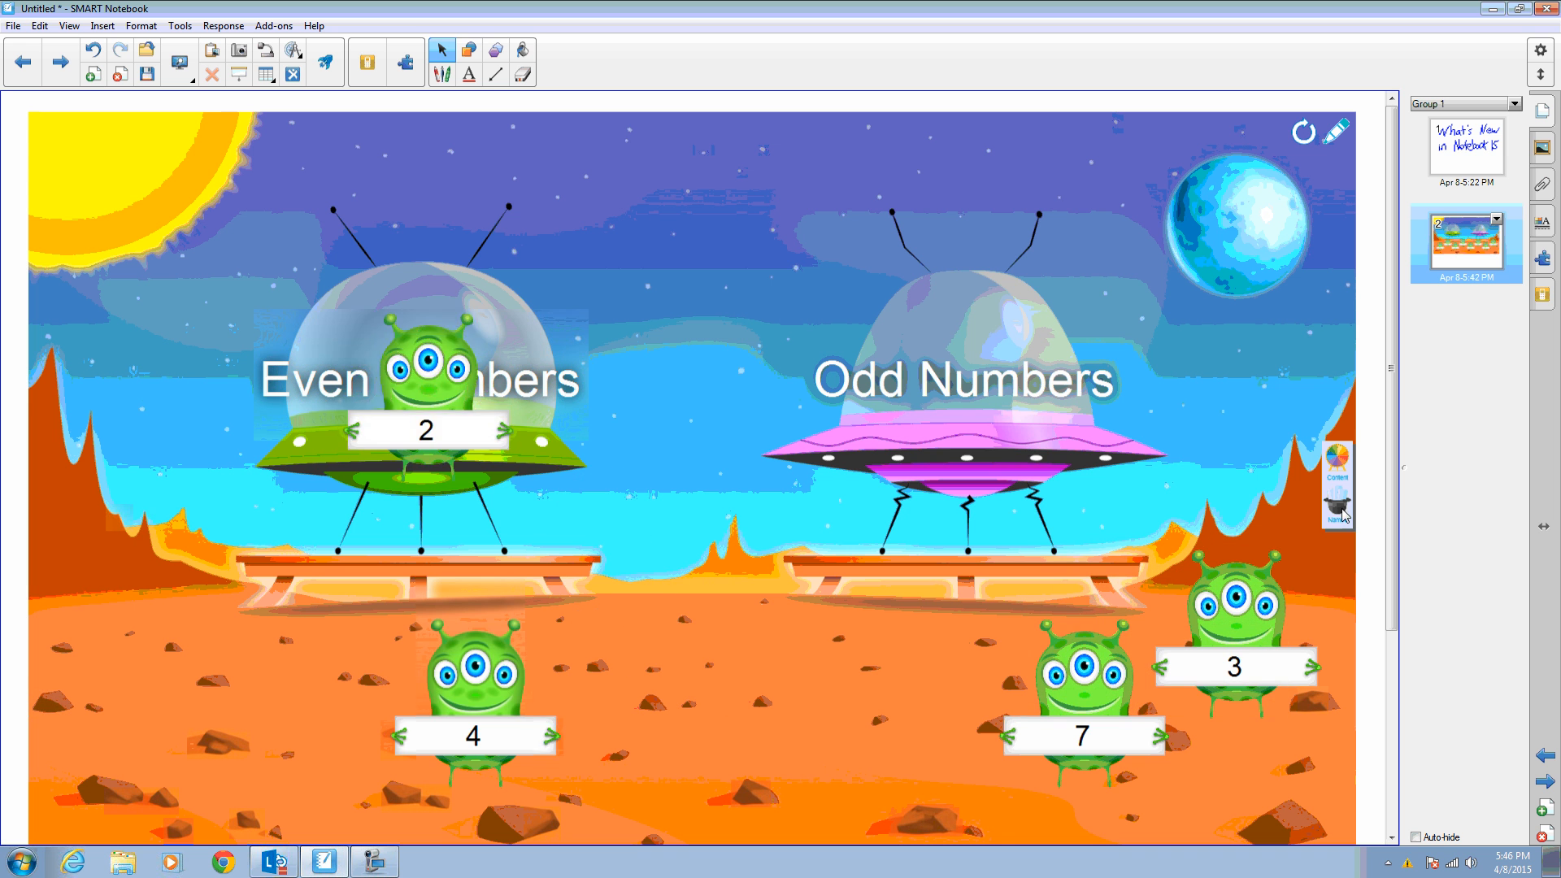
pyautogui.moveTo(472, 674); pyautogui.dragTo(409, 358)
pyautogui.moveTo(1081, 691); pyautogui.dragTo(959, 346)
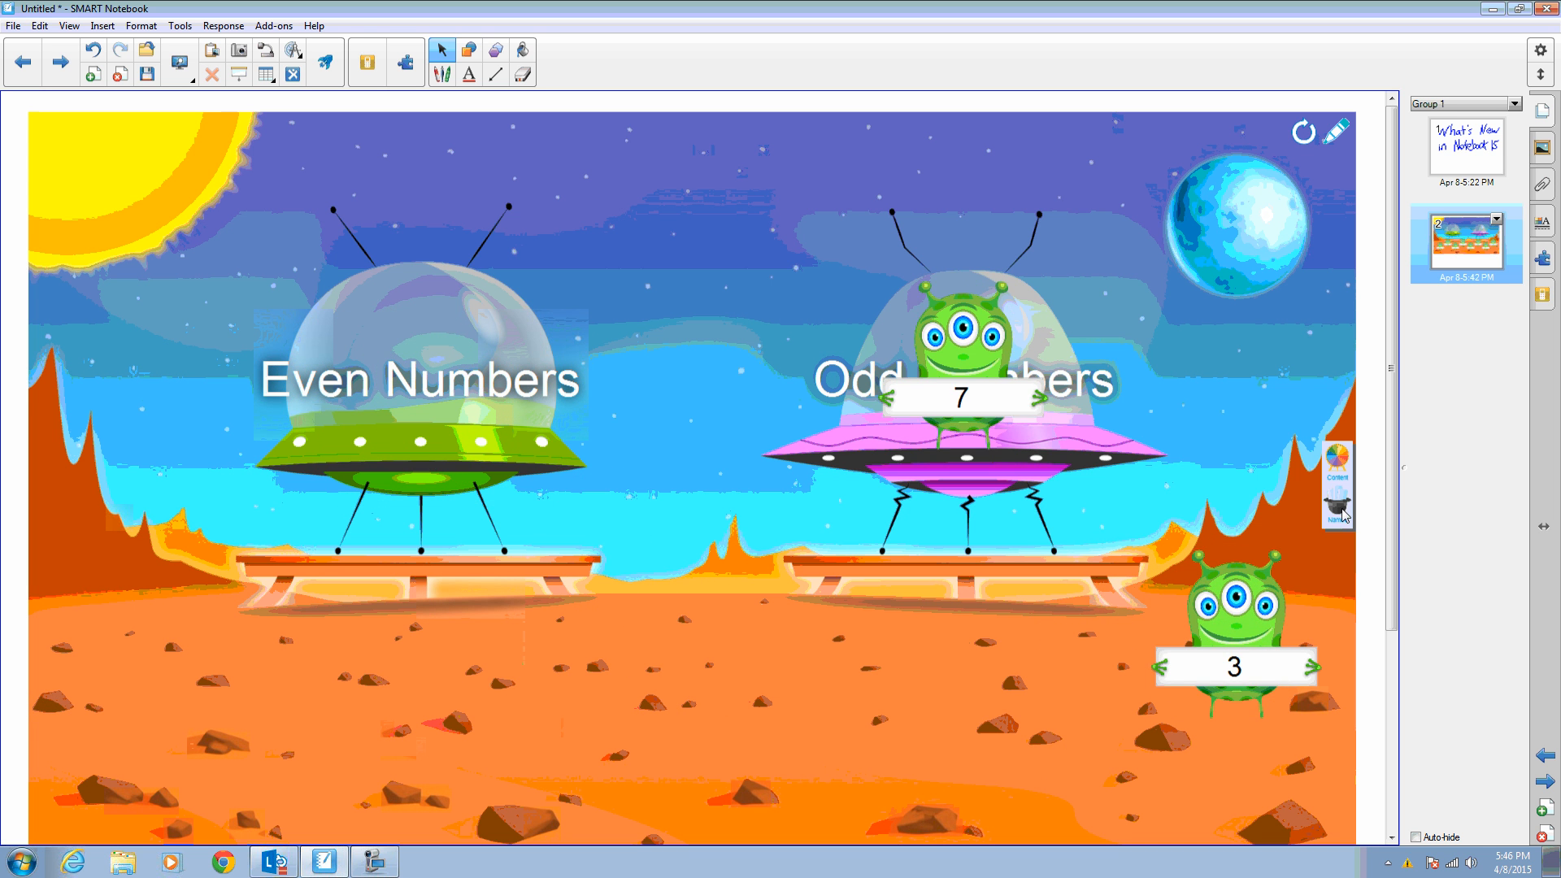
pyautogui.moveTo(1236, 618); pyautogui.dragTo(957, 350)
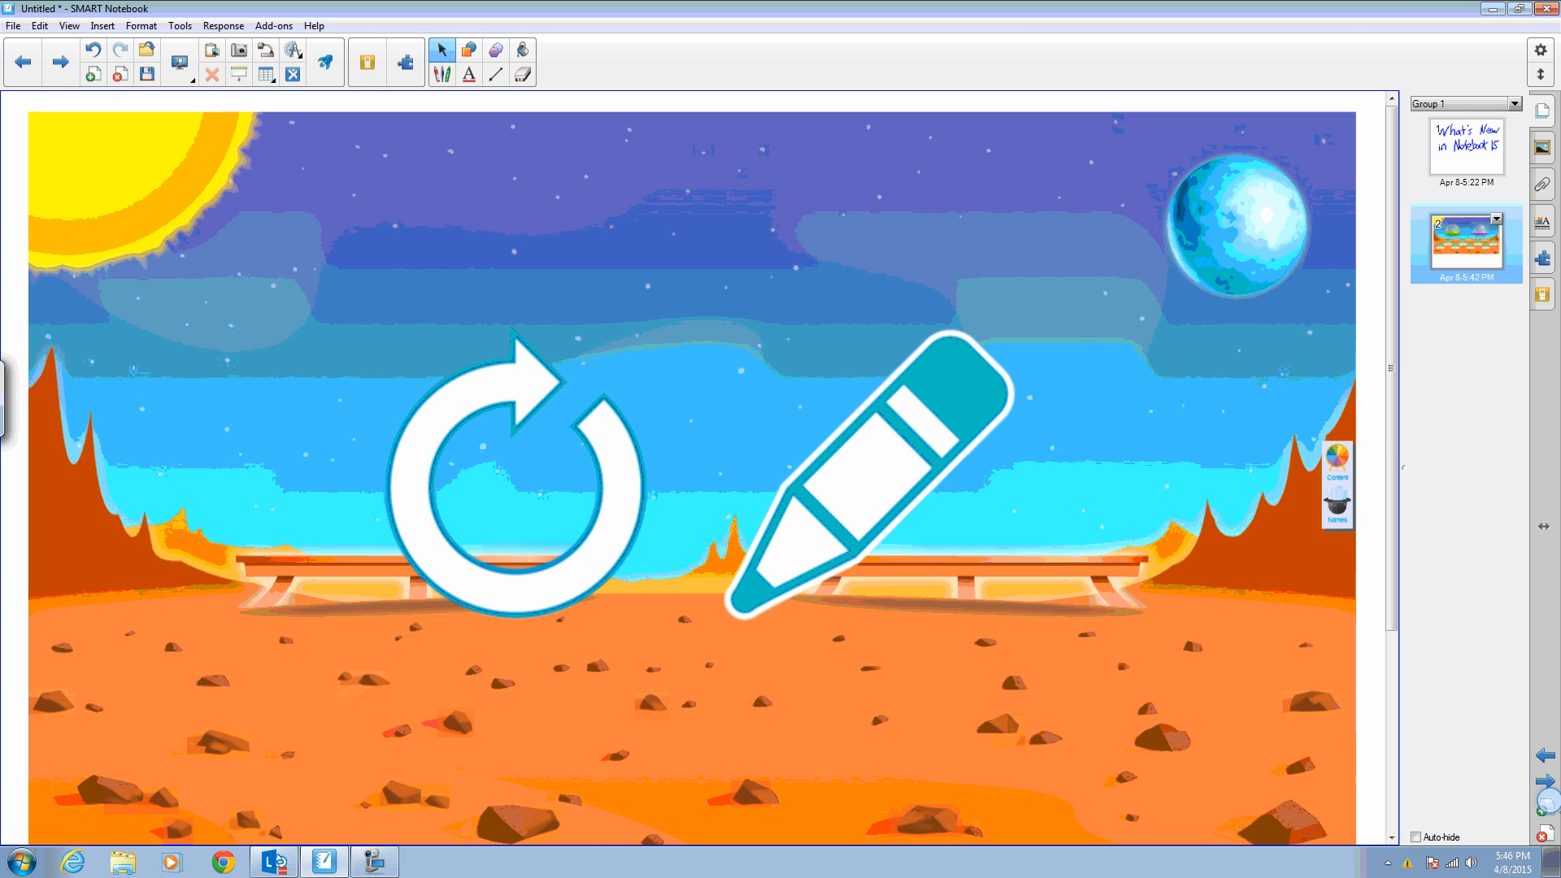
# - Add a new blank page and insert a concept map onto it
pyautogui.click(1543, 809)
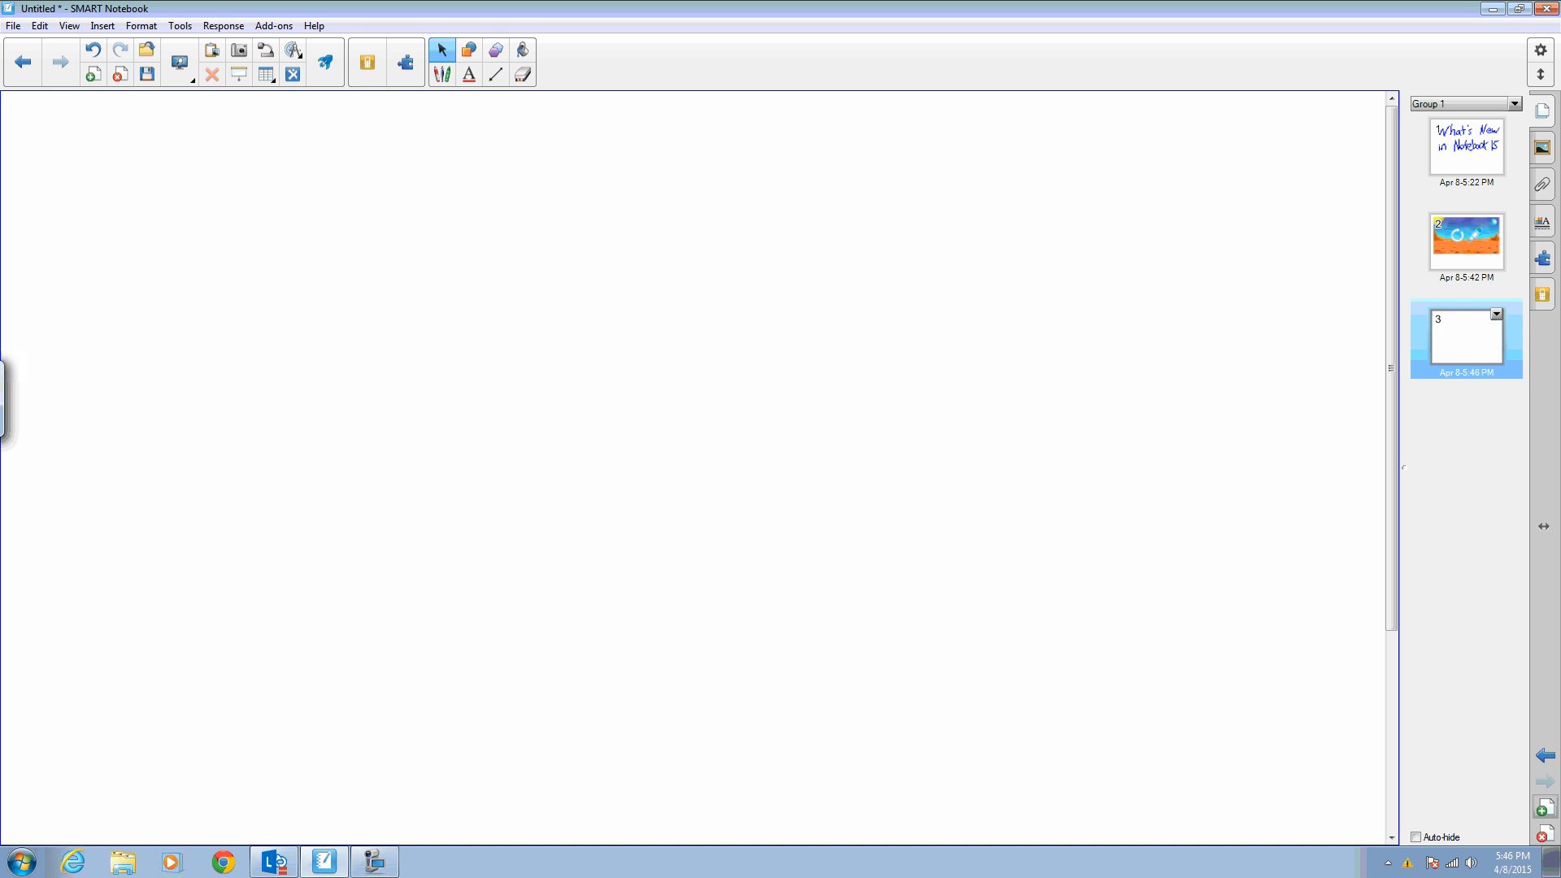
pyautogui.click(405, 63)
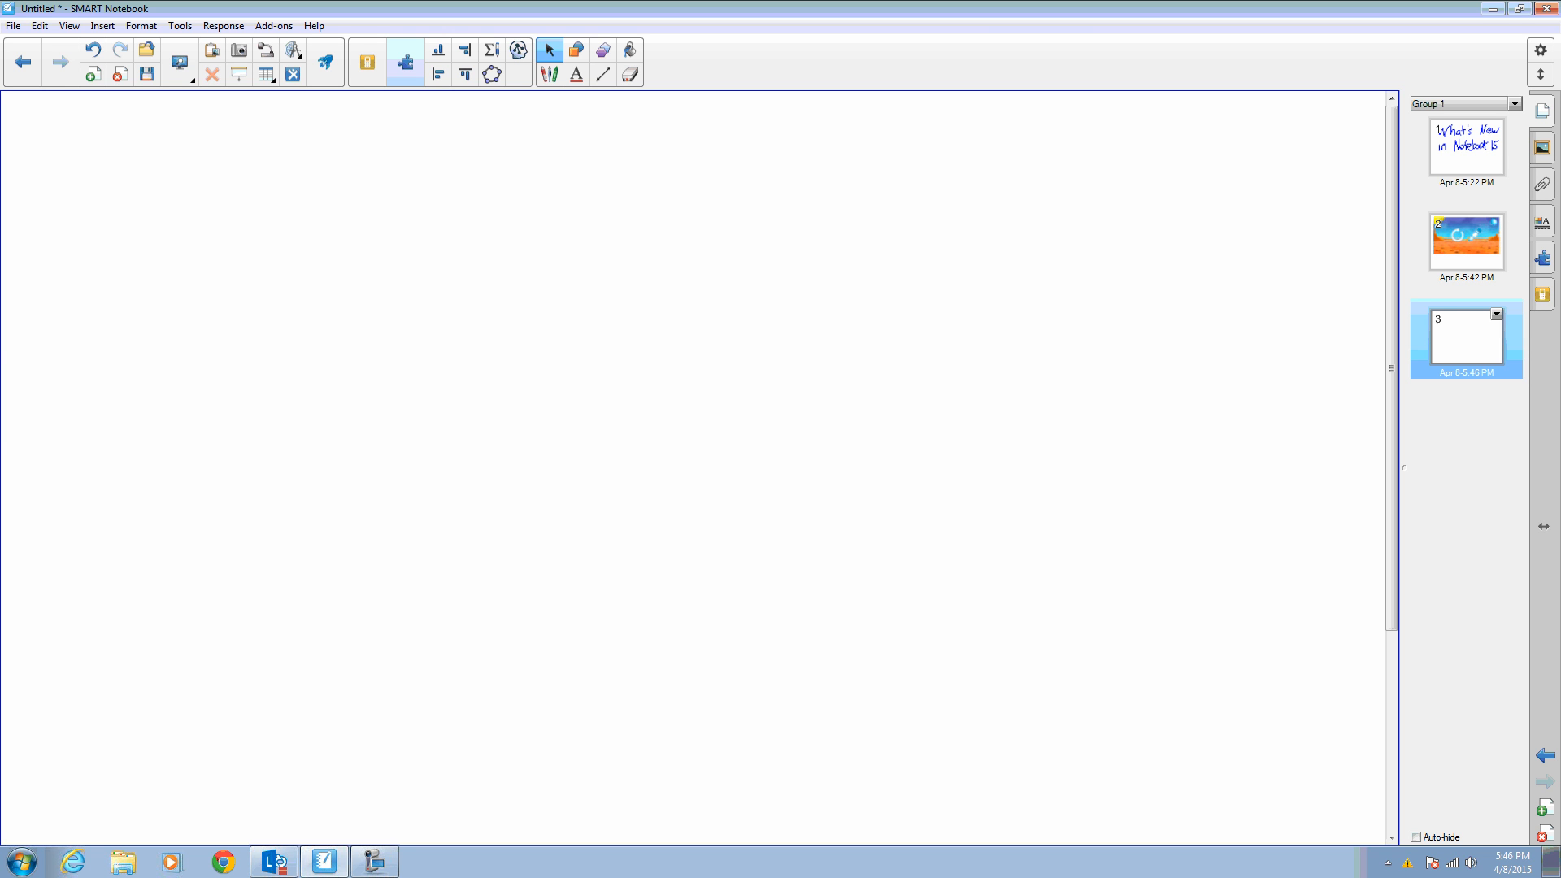
pyautogui.click(525, 60)
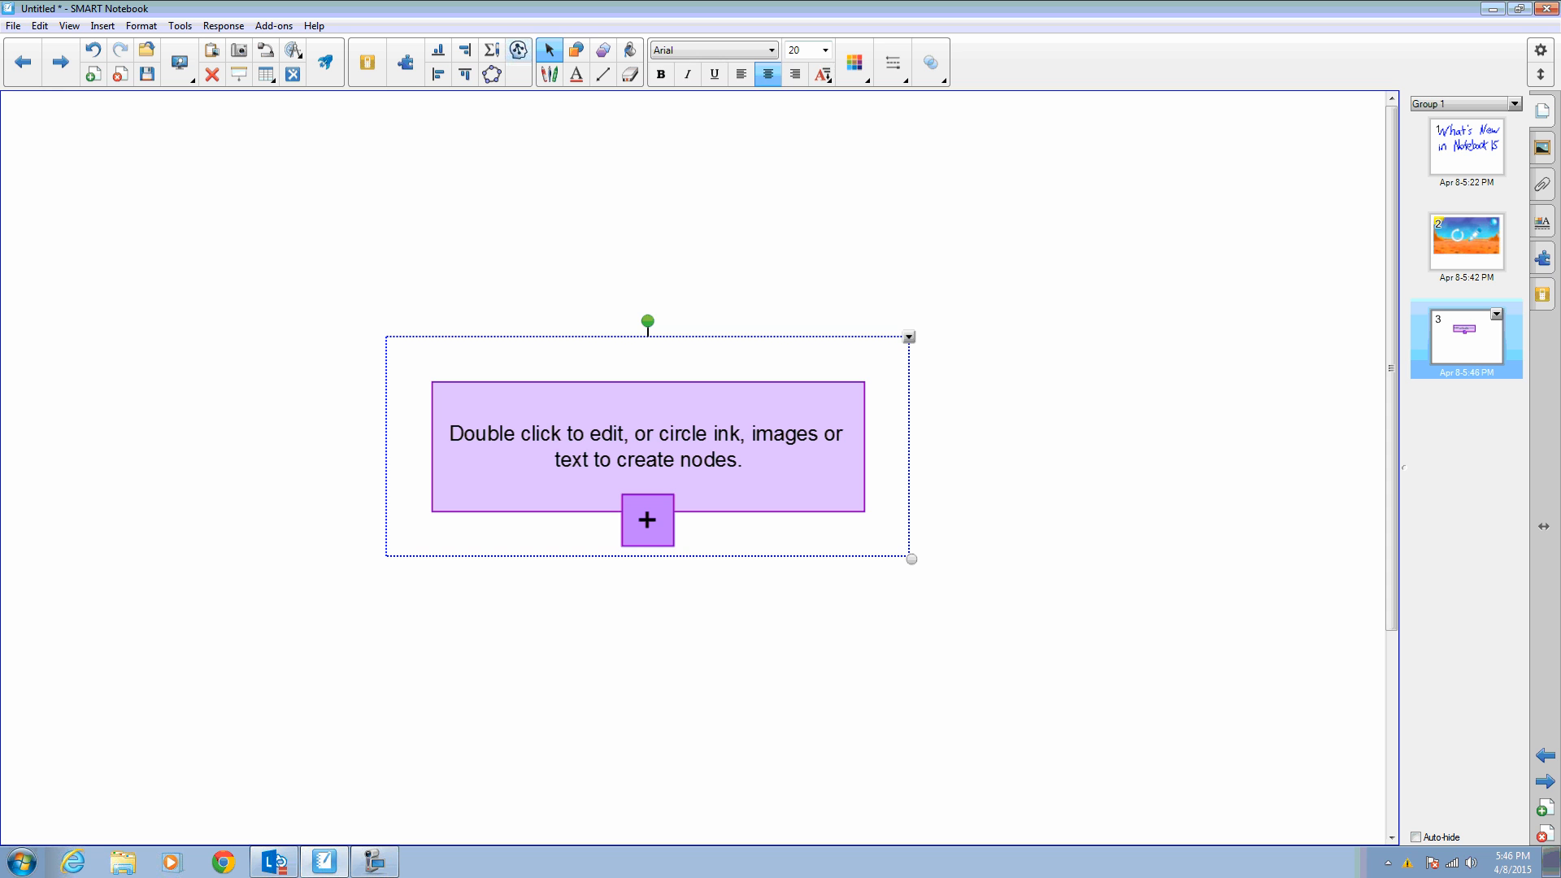
# - Label the concept map's central node "Illinois" and add a new child node beneath it
pyautogui.doubleClick(648, 447)
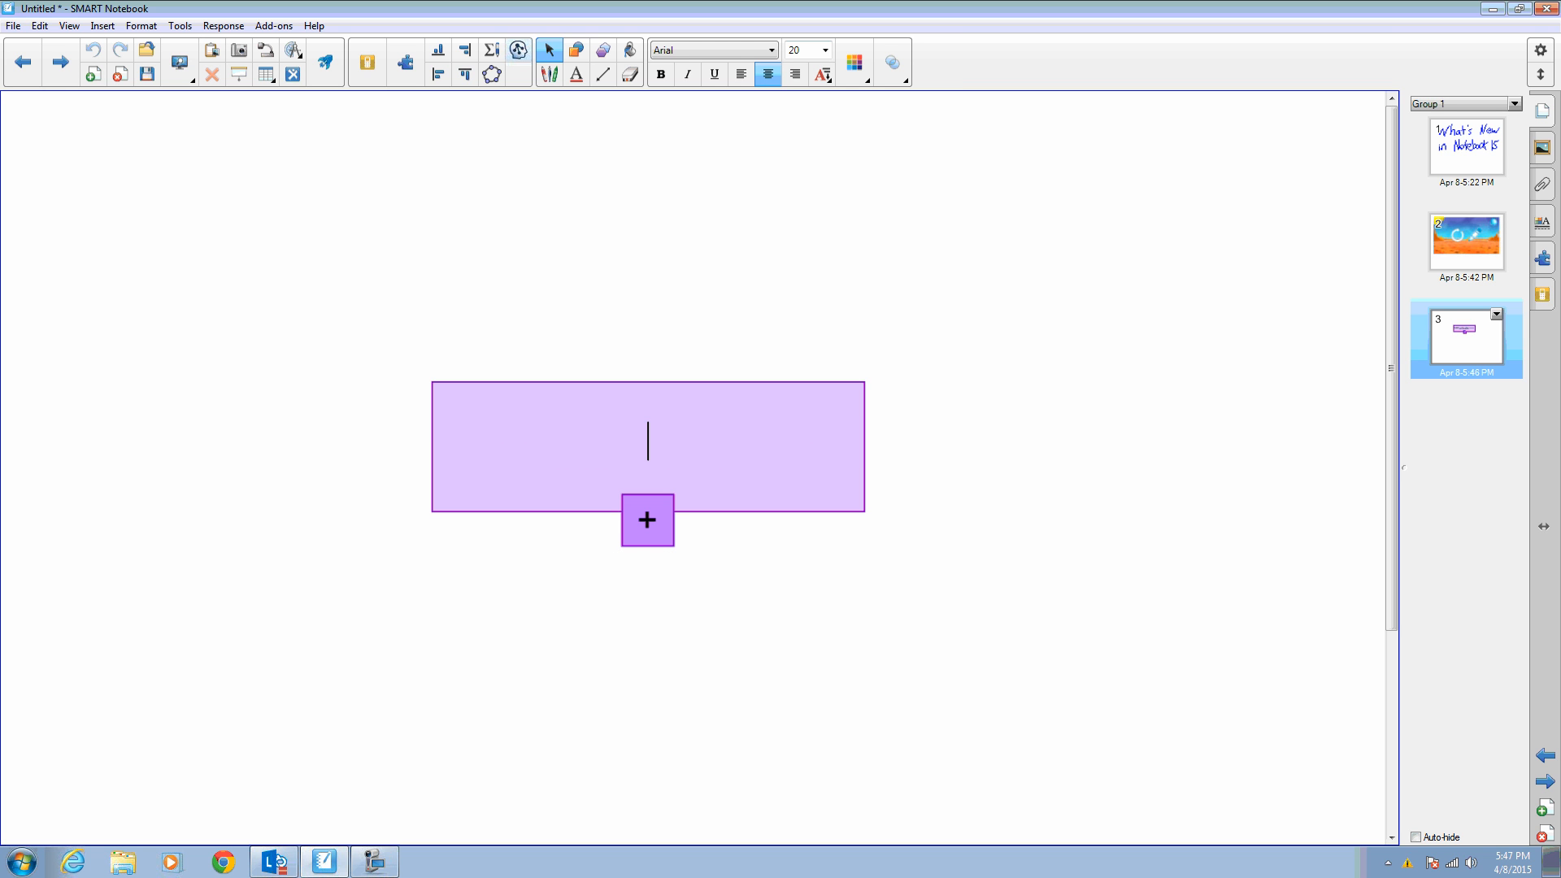
pyautogui.write('Illinois')
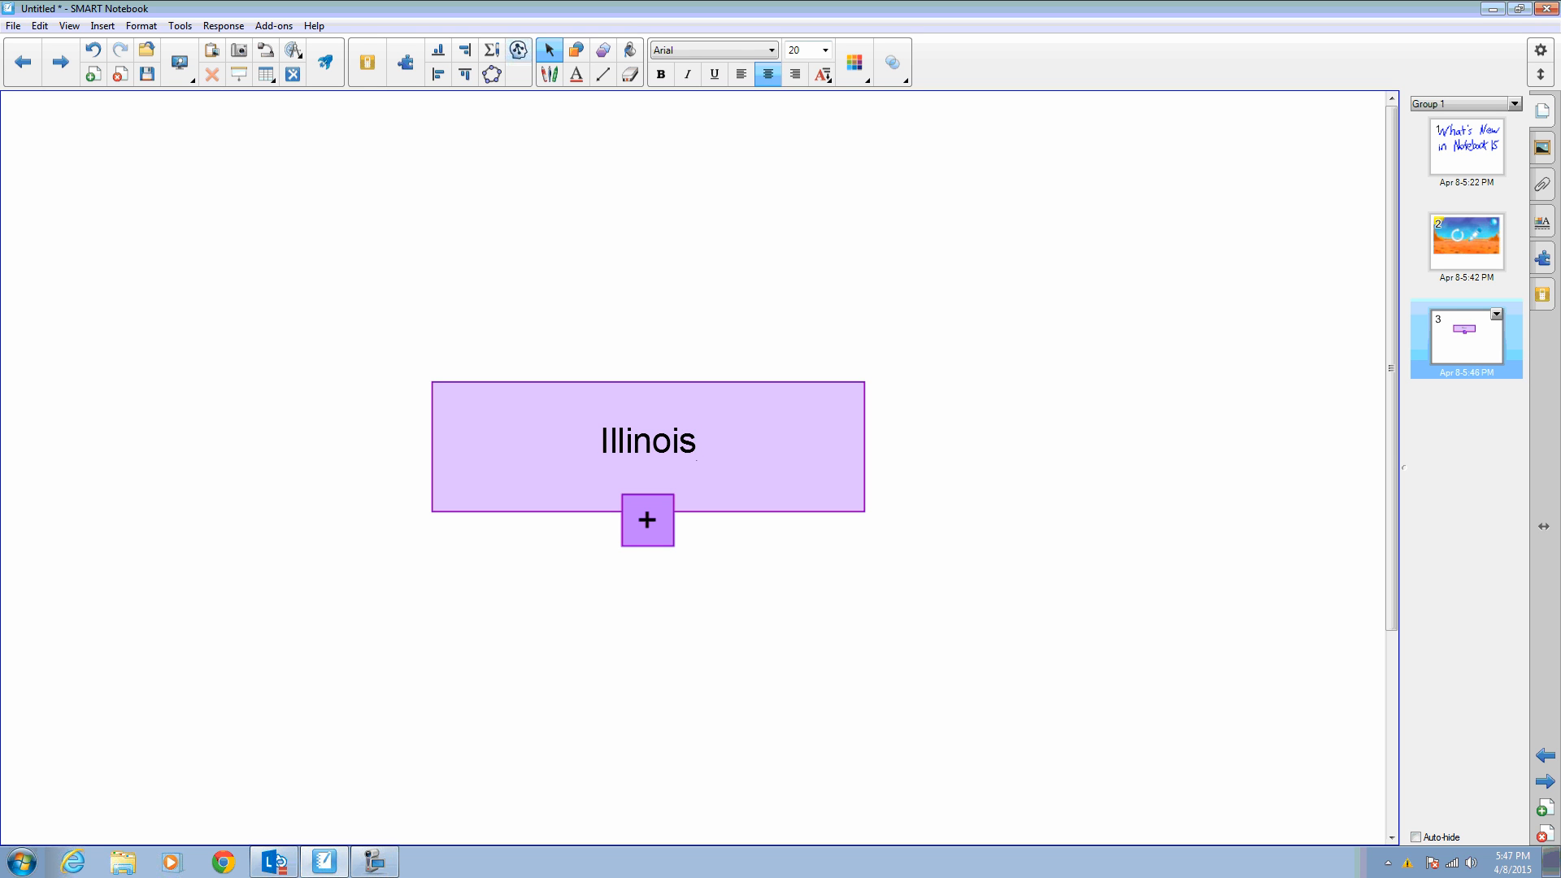
pyautogui.press('Escape')
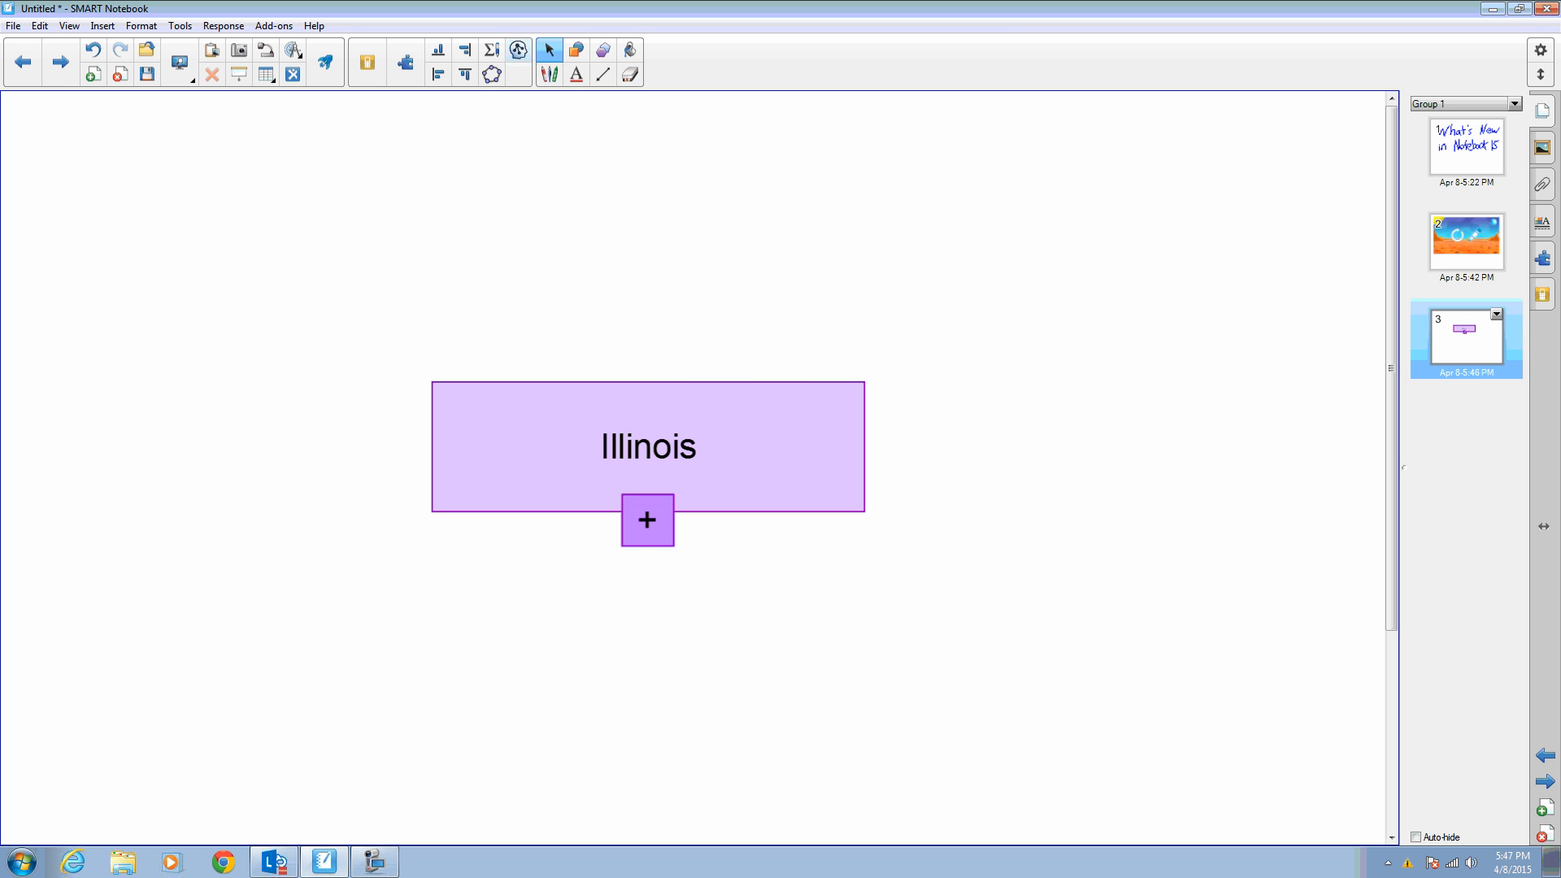
pyautogui.click(647, 520)
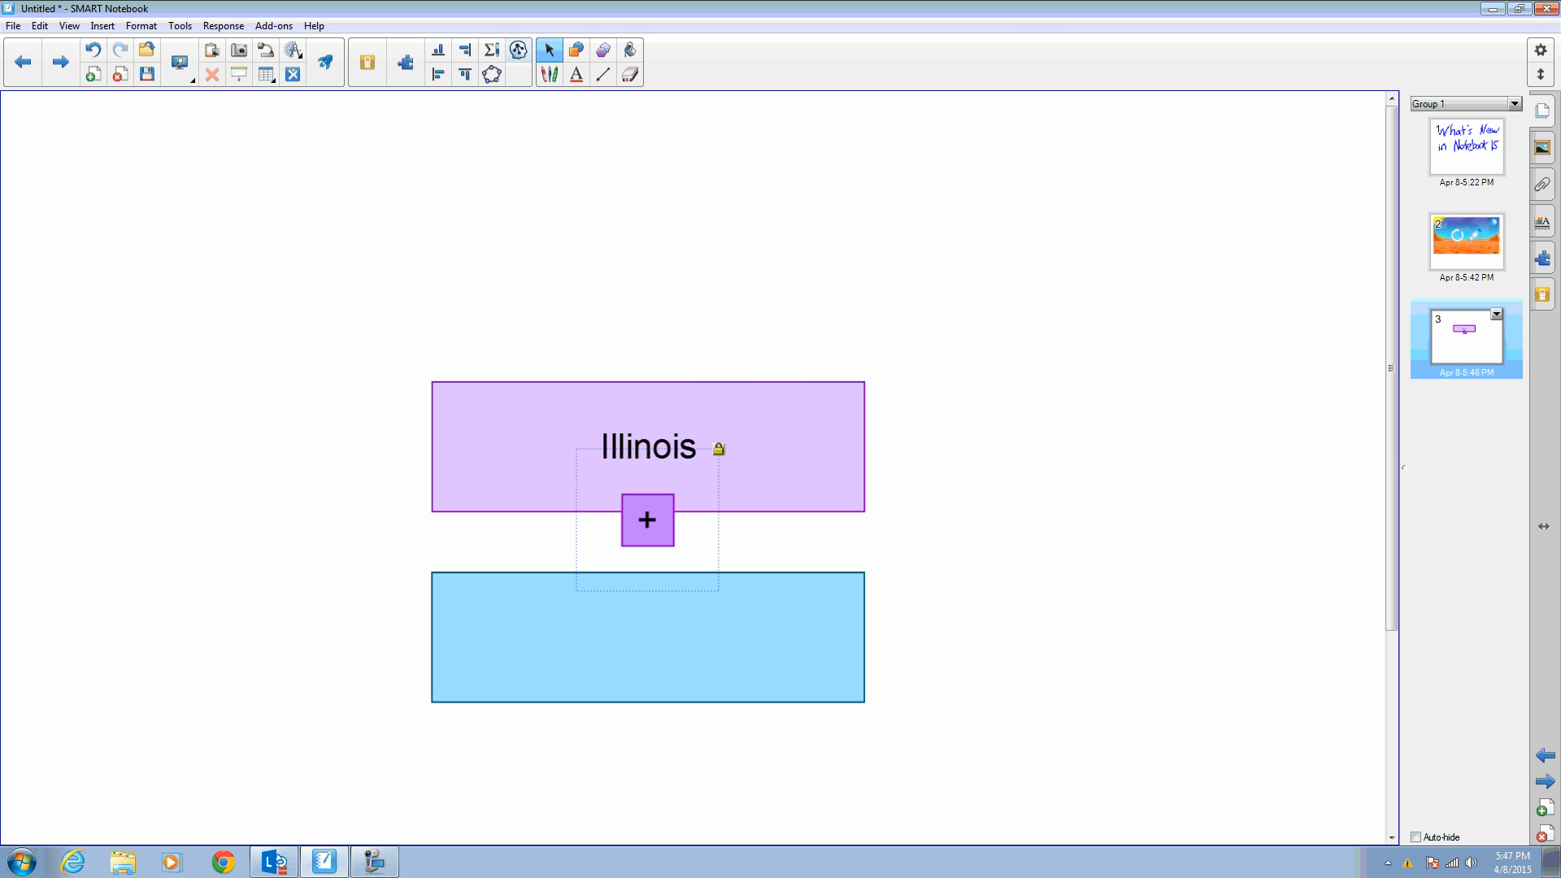
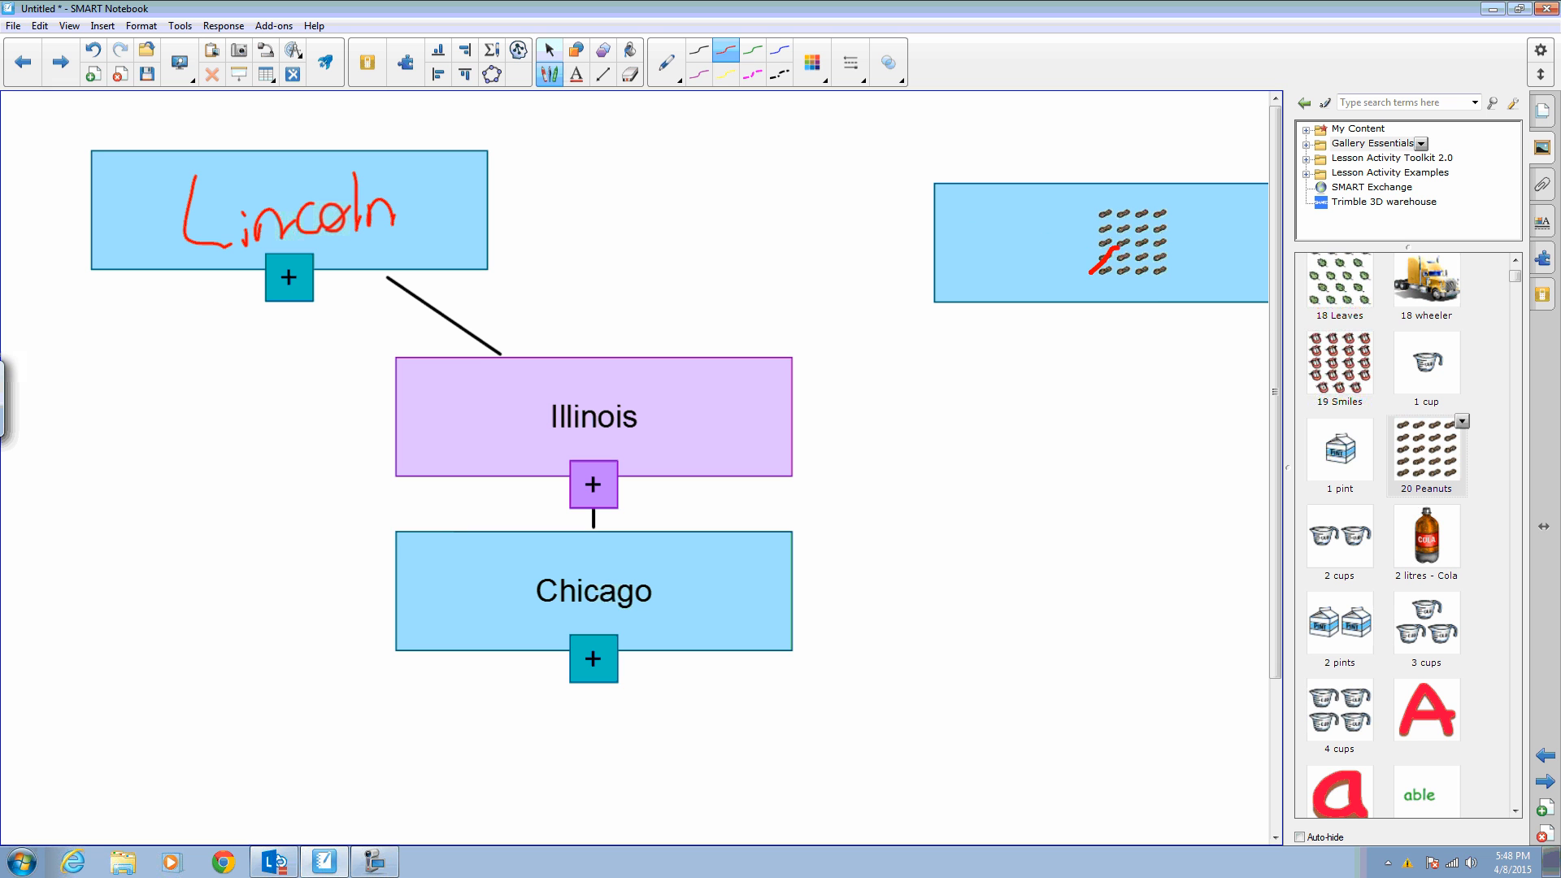
# - Erase the red ink scribbled over the peanuts node
pyautogui.moveTo(601, 104); pyautogui.dragTo(632, 92)
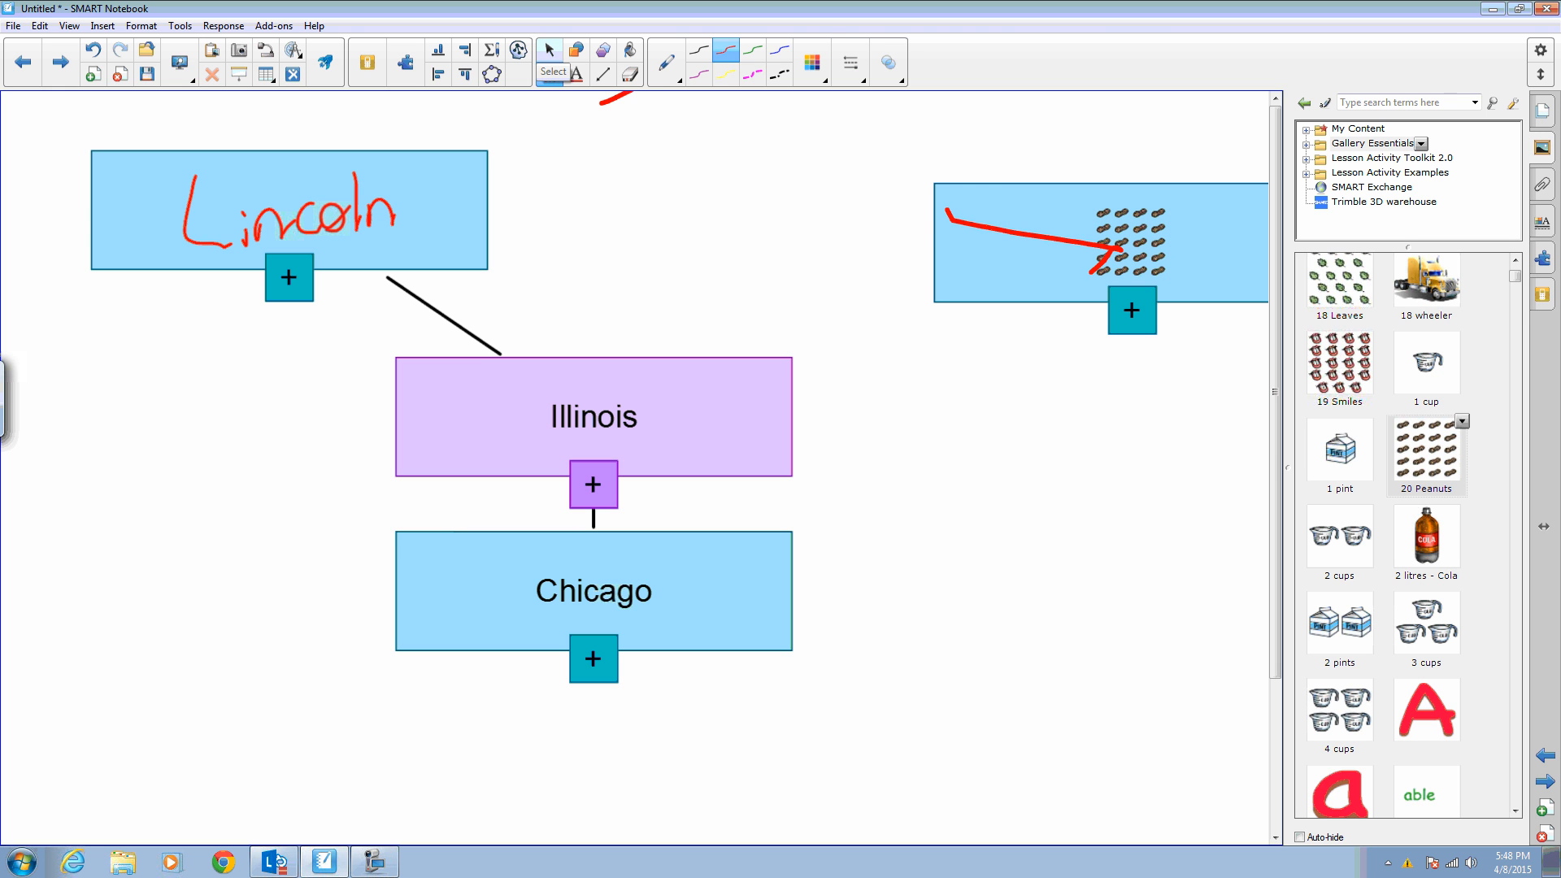
pyautogui.moveTo(918, 199)
pyautogui.mouseDown()
pyautogui.moveTo(926, 230)
pyautogui.moveTo(935, 213)
pyautogui.moveTo(1142, 254)
pyautogui.moveTo(1081, 268)
pyautogui.mouseUp()
pyautogui.click(630, 74)
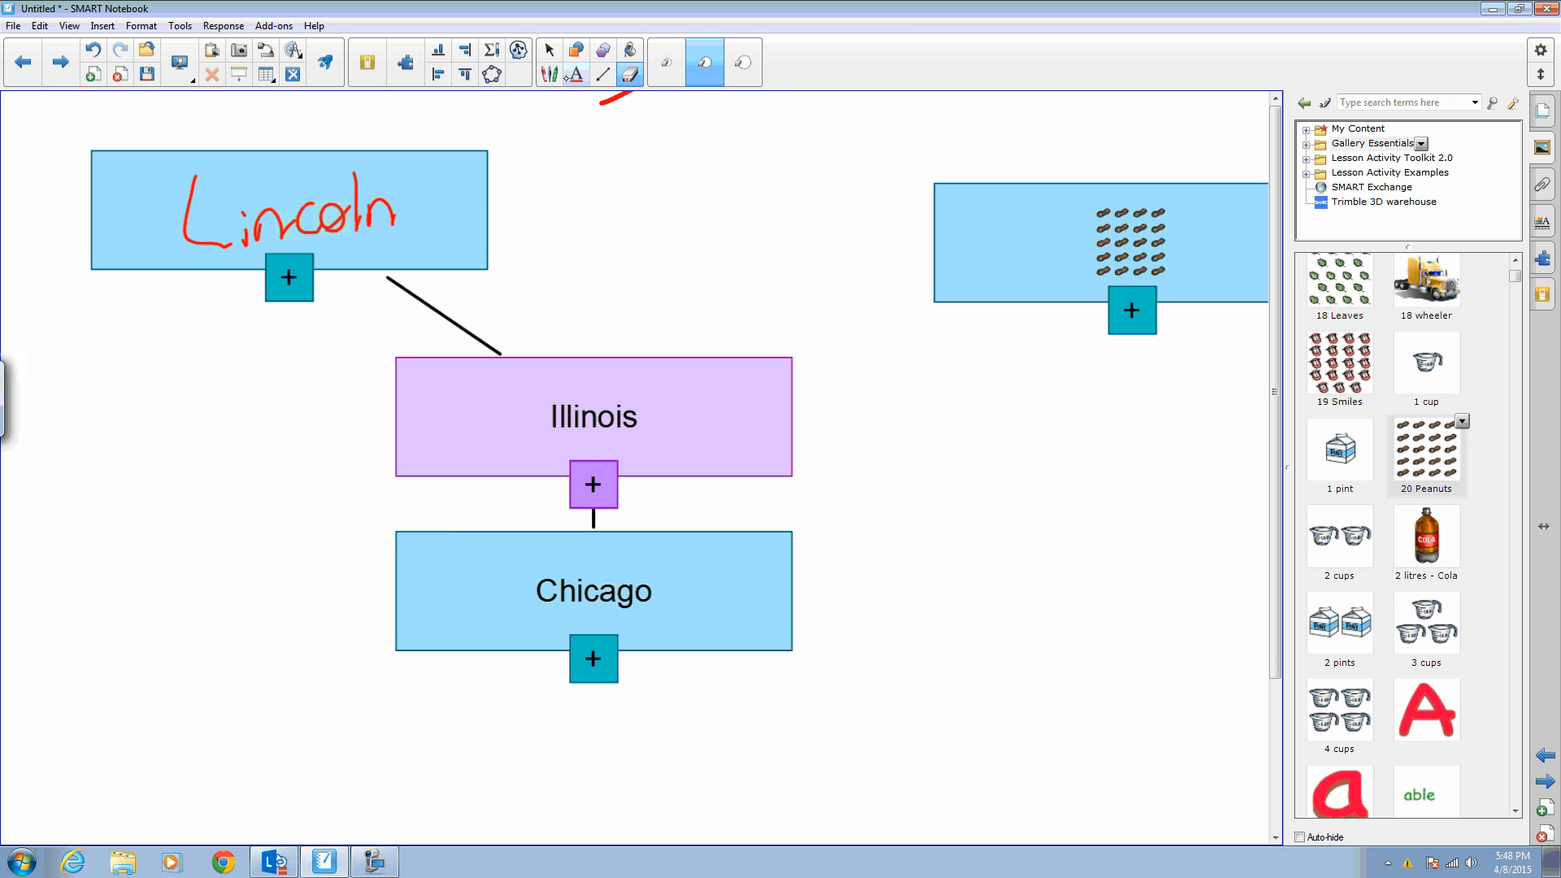
# - Try linking the Lincoln node to the peanuts node with pen strokes, erasing each attempt
pyautogui.click(549, 74)
pyautogui.moveTo(528, 218)
pyautogui.mouseDown()
pyautogui.moveTo(492, 210)
pyautogui.moveTo(964, 233)
pyautogui.mouseUp()
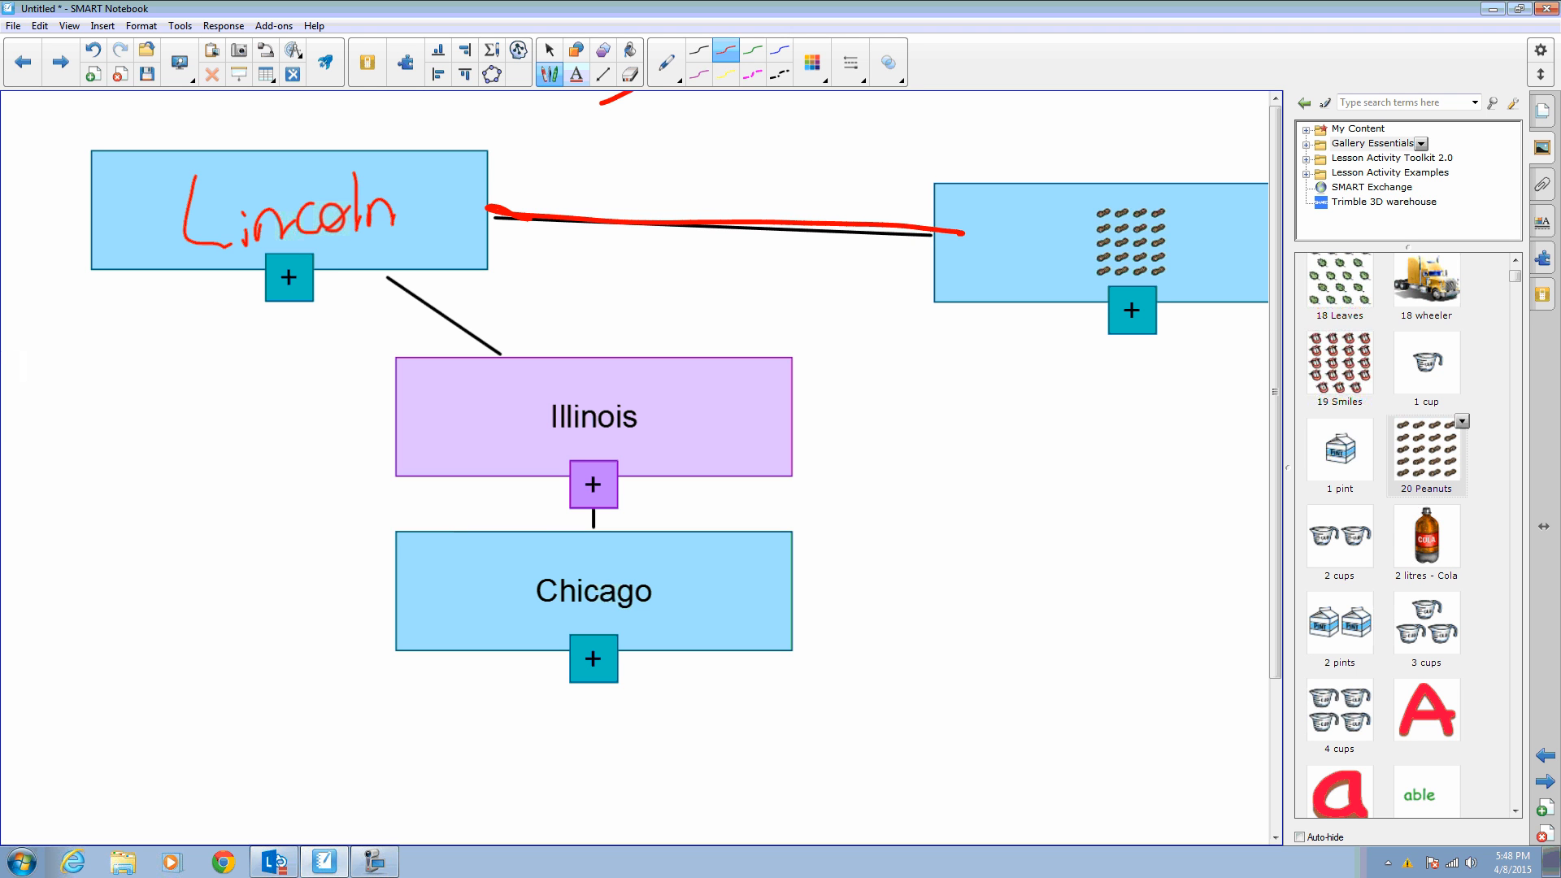
pyautogui.click(630, 74)
pyautogui.moveTo(488, 209)
pyautogui.mouseDown()
pyautogui.moveTo(903, 226)
pyautogui.moveTo(686, 216)
pyautogui.mouseUp()
pyautogui.click(549, 74)
pyautogui.moveTo(528, 220); pyautogui.dragTo(939, 244)
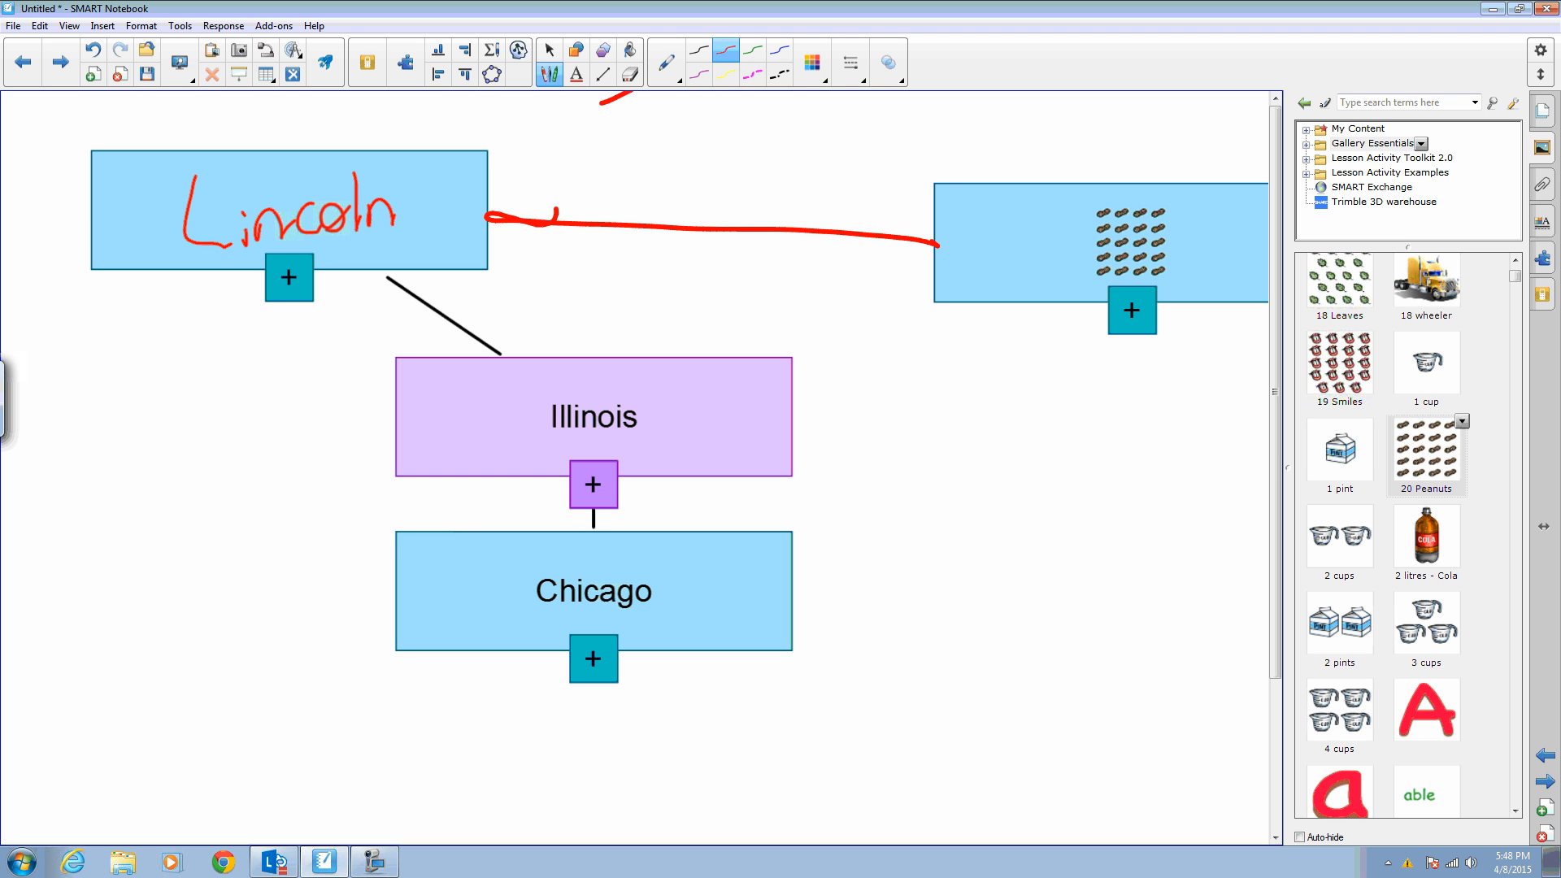
pyautogui.click(630, 74)
pyautogui.moveTo(485, 212); pyautogui.dragTo(954, 252)
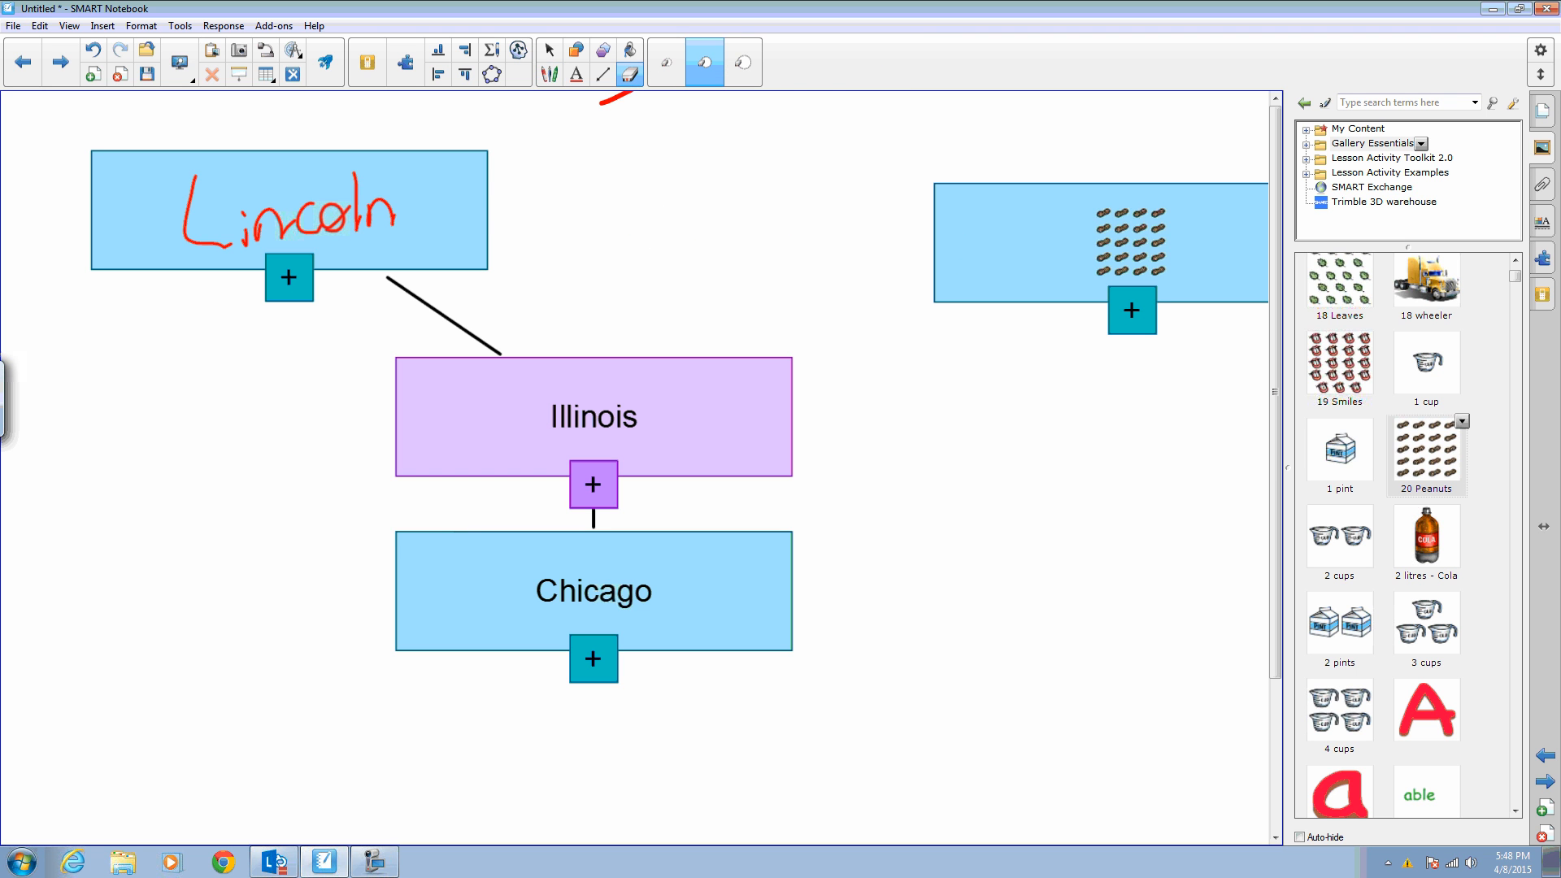
# - Connect the Lincoln node to the peanuts node with a pen line, then erase that connector
pyautogui.click(549, 74)
pyautogui.moveTo(483, 209); pyautogui.dragTo(932, 254)
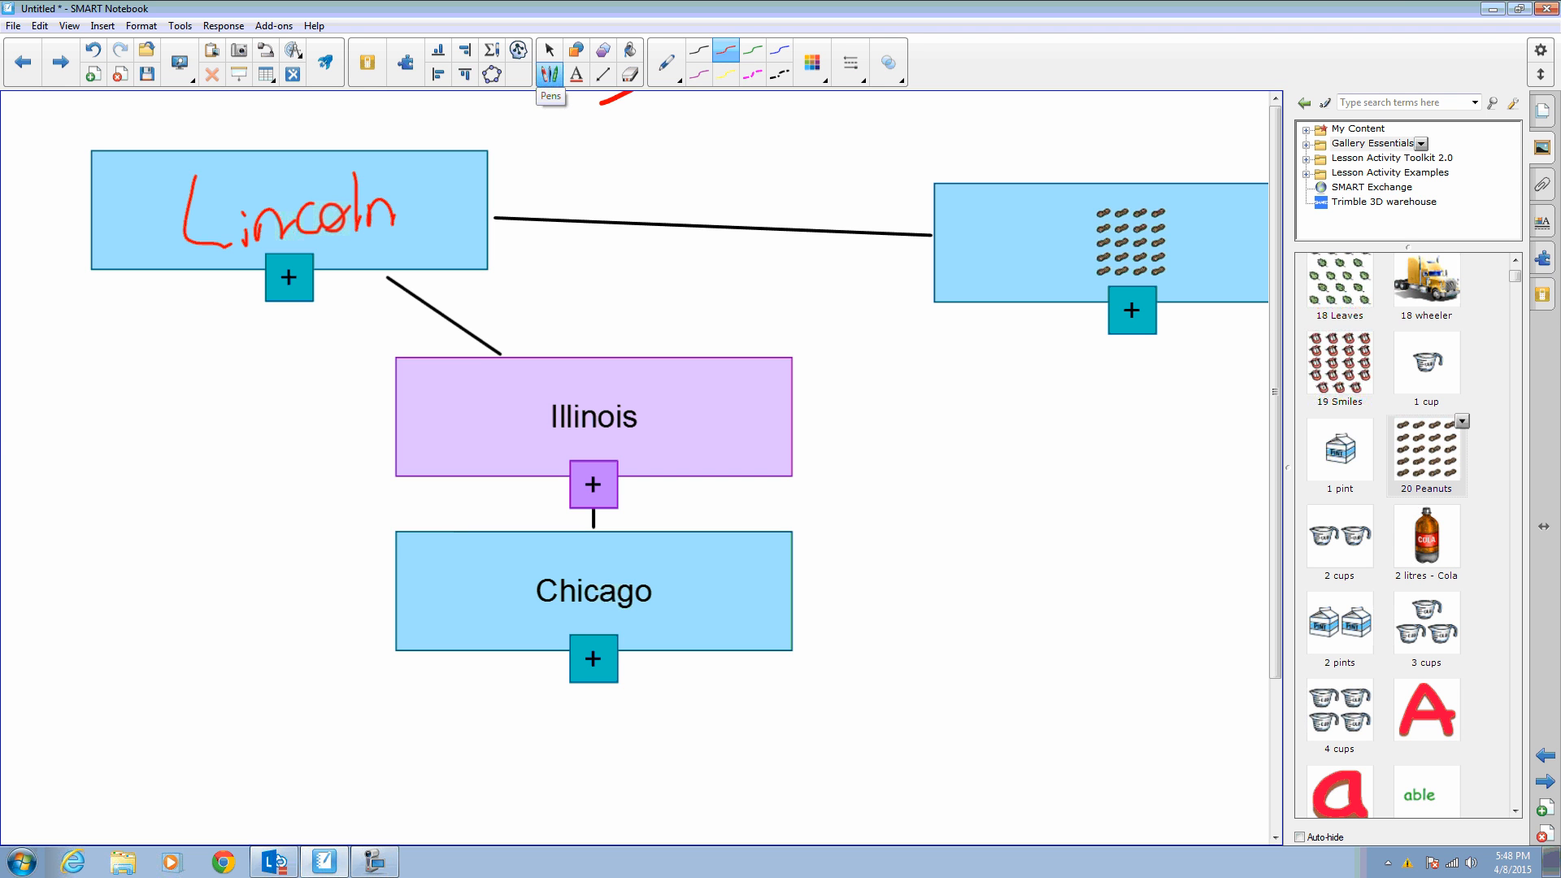
pyautogui.click(630, 74)
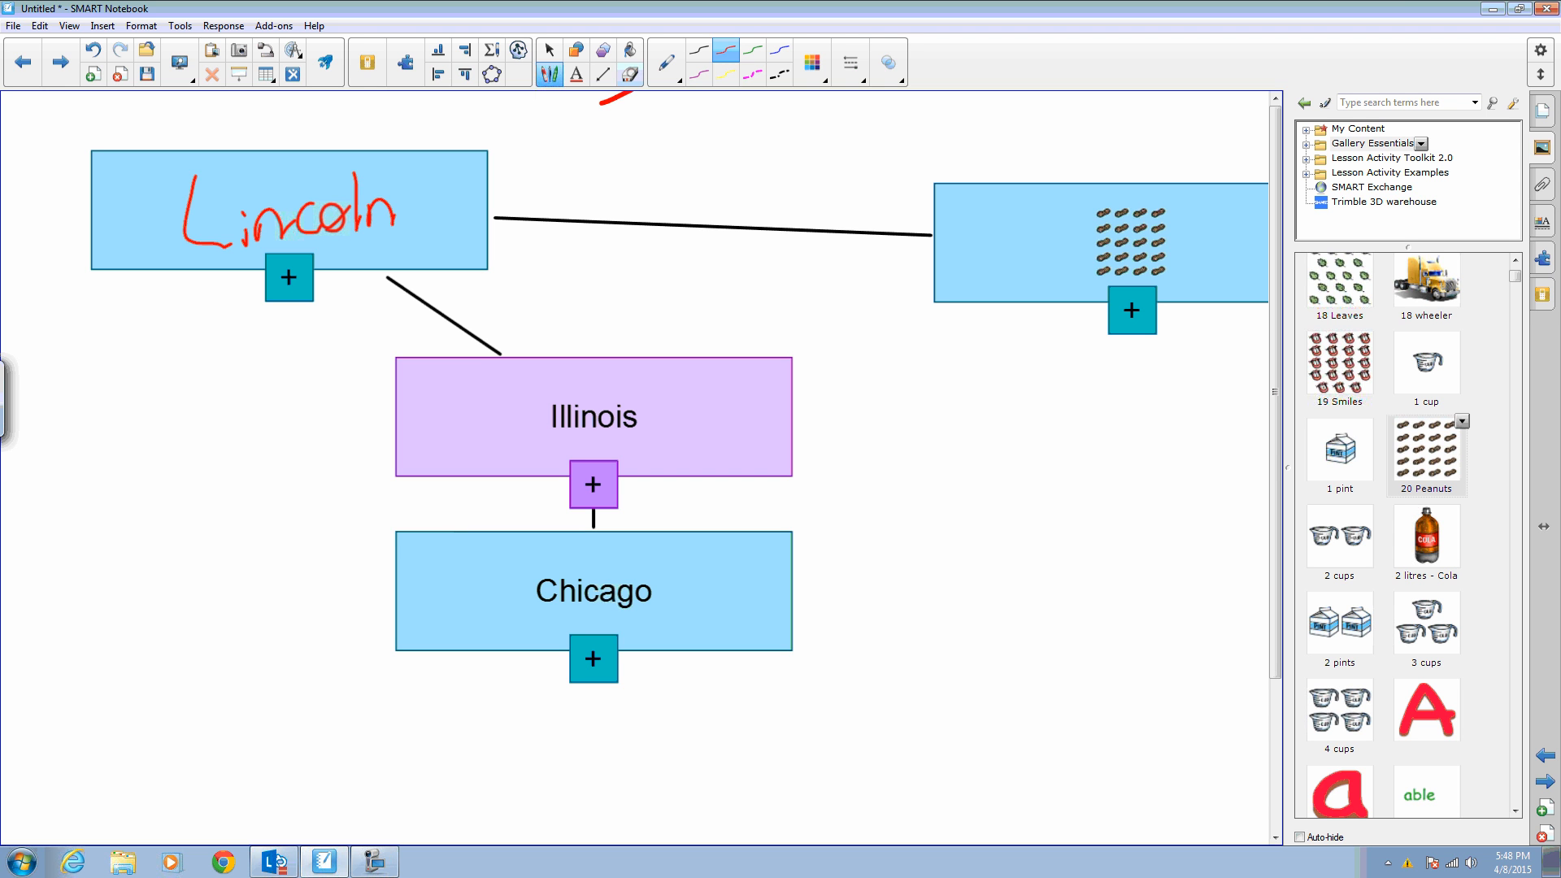
pyautogui.moveTo(699, 183); pyautogui.dragTo(699, 282)
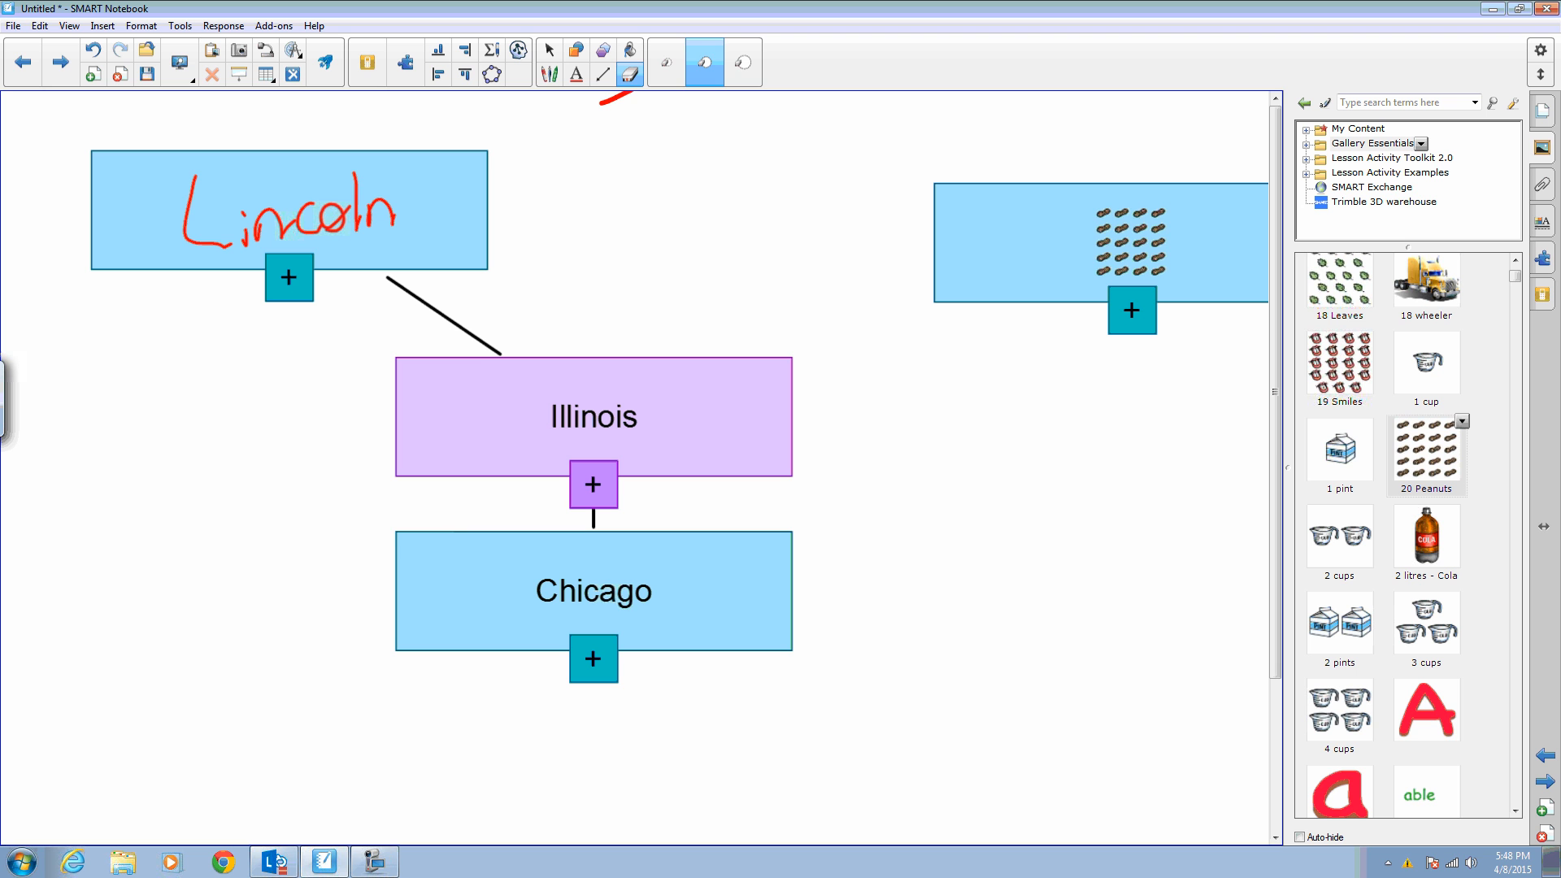
# - Connect the peanuts node to the Chicago node by drawing a pen line between them
pyautogui.click(549, 74)
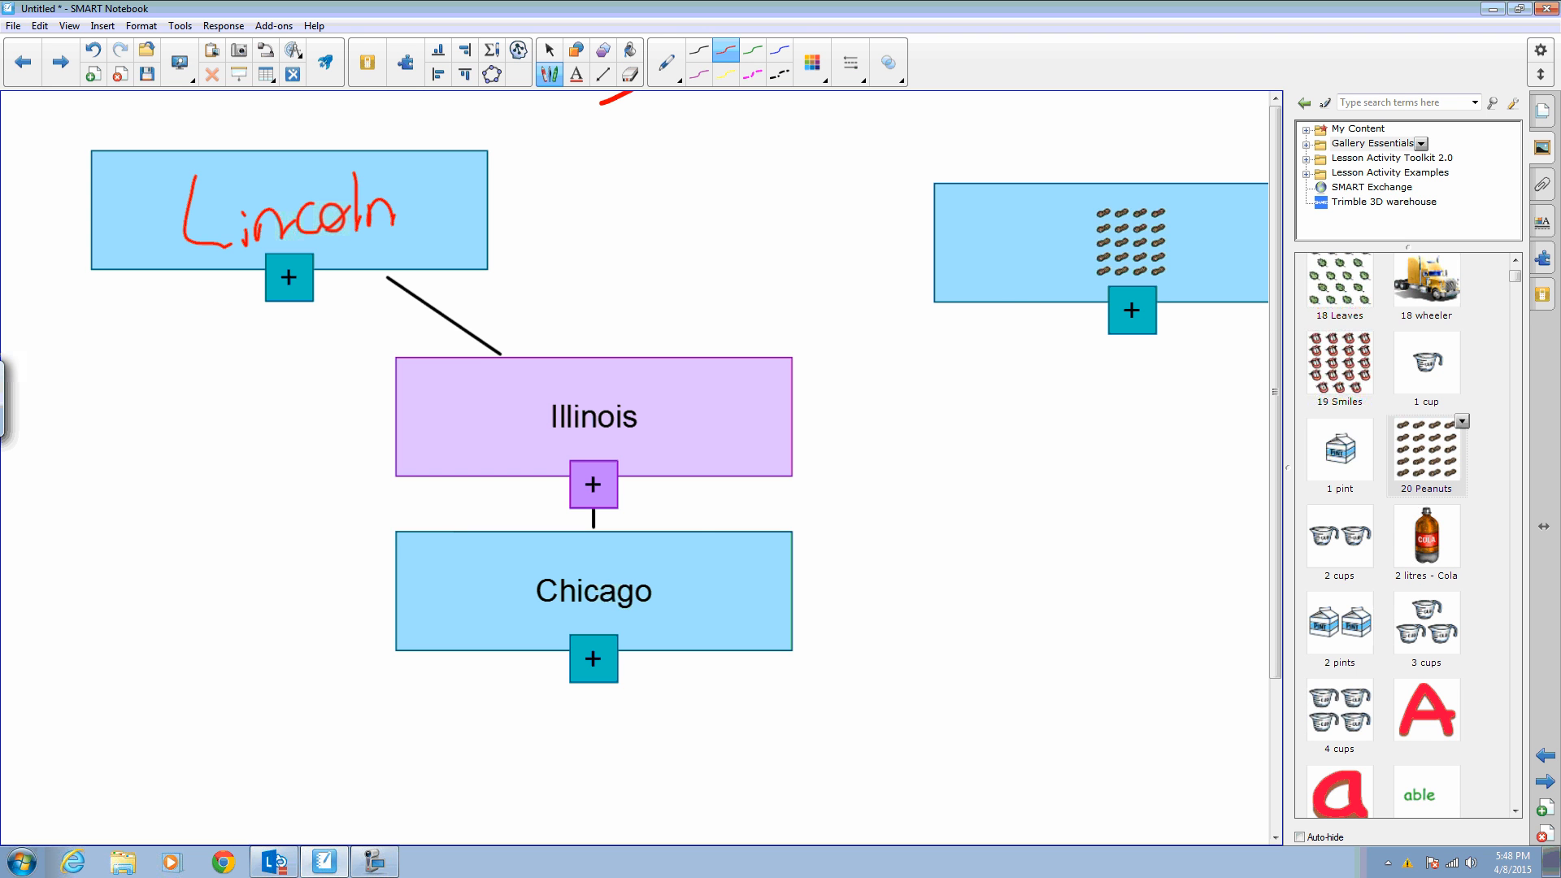
pyautogui.moveTo(1014, 294); pyautogui.dragTo(782, 587)
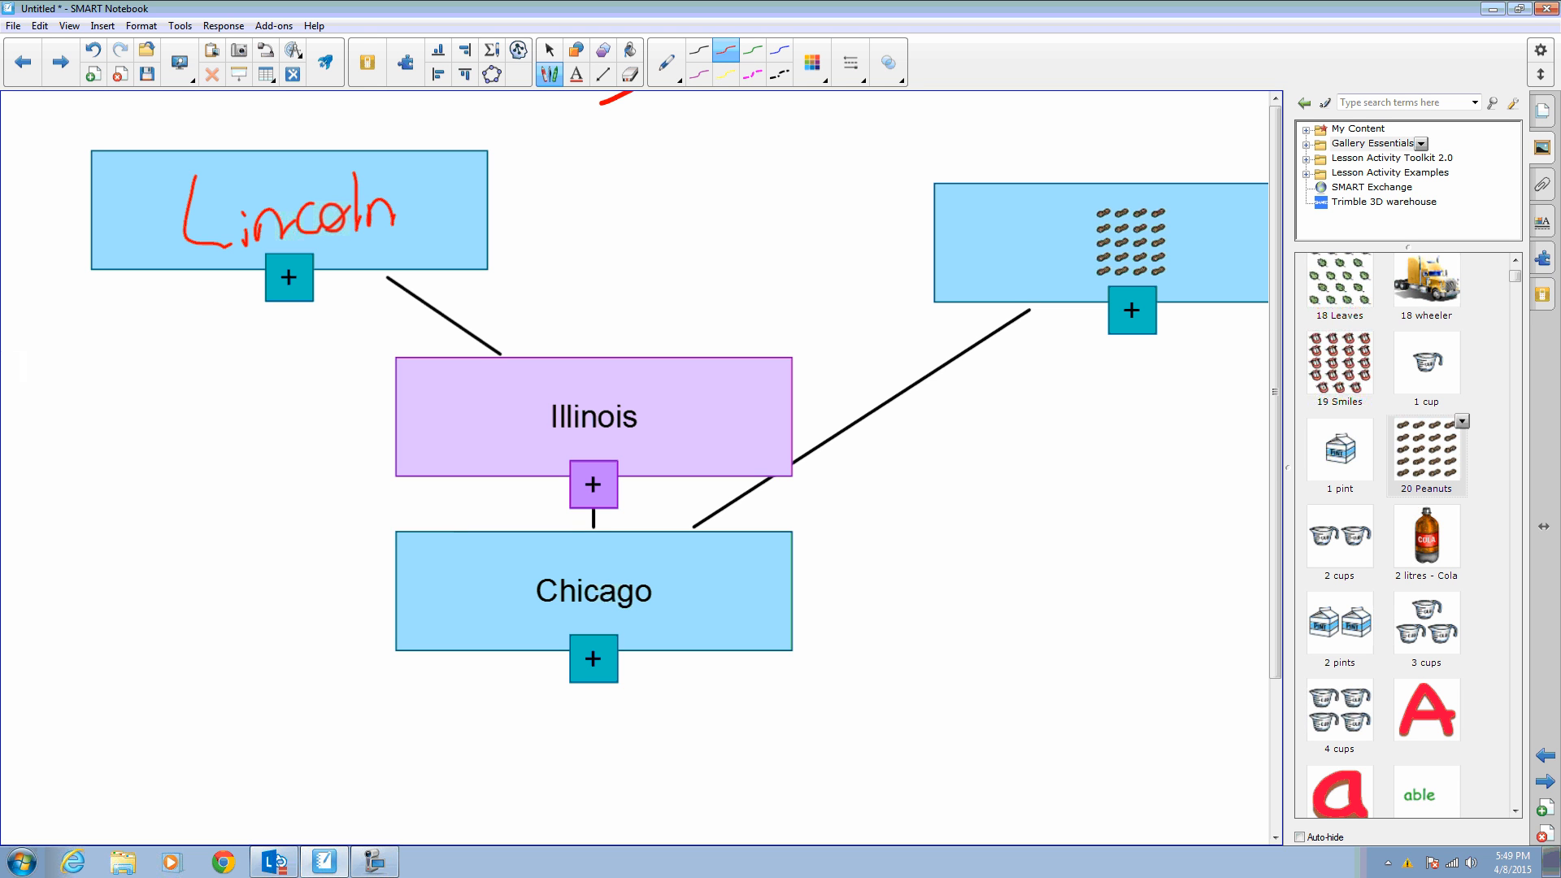
# - Add a new blank page and draw a large square on it with the shape tool
pyautogui.click(1544, 807)
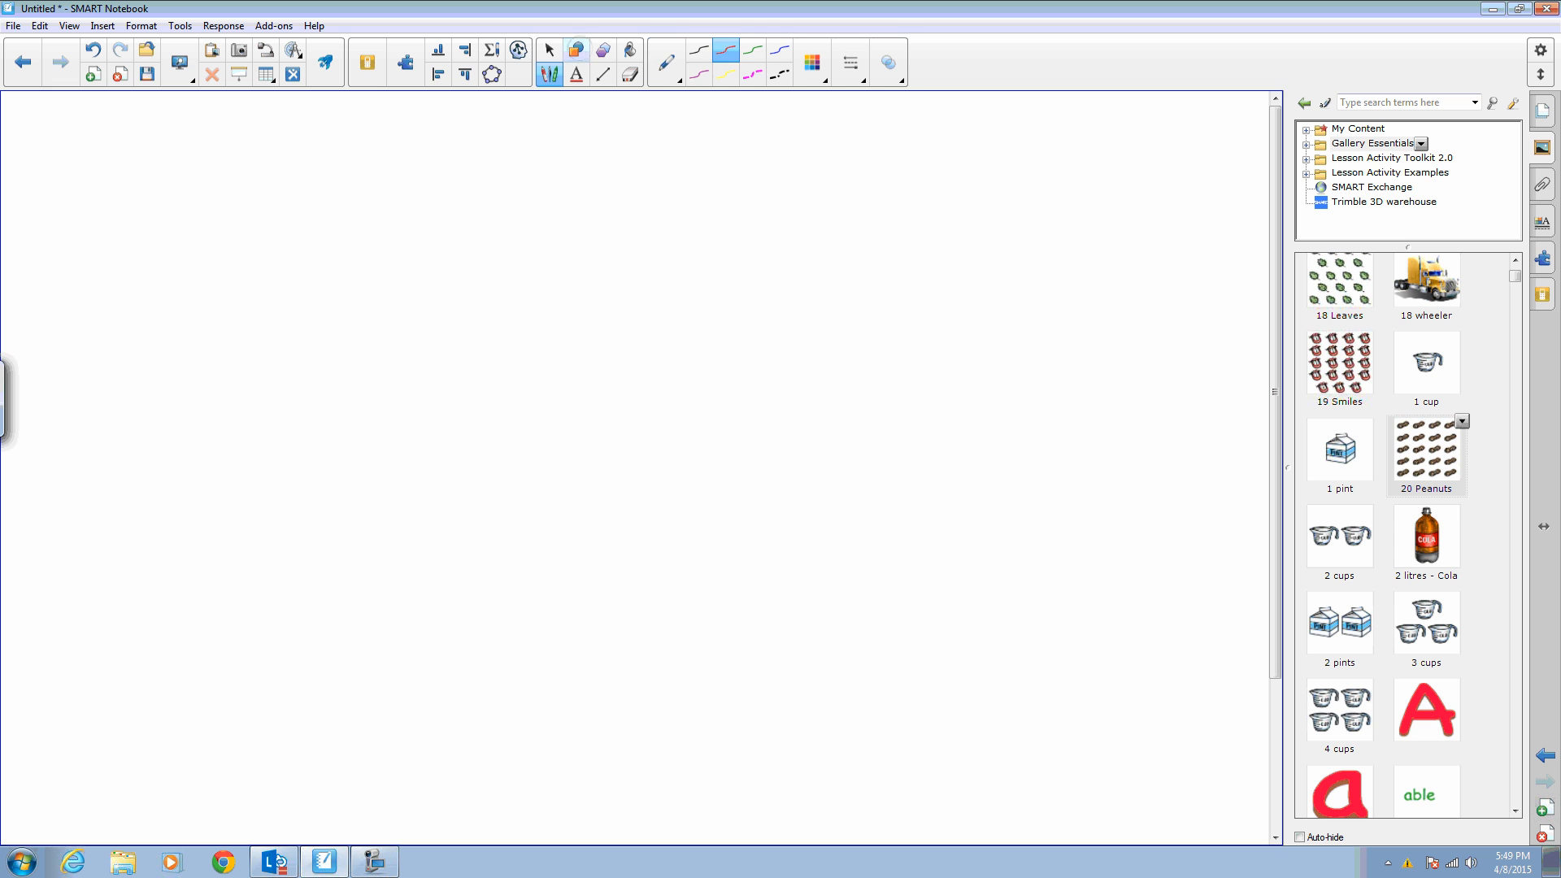
pyautogui.click(576, 50)
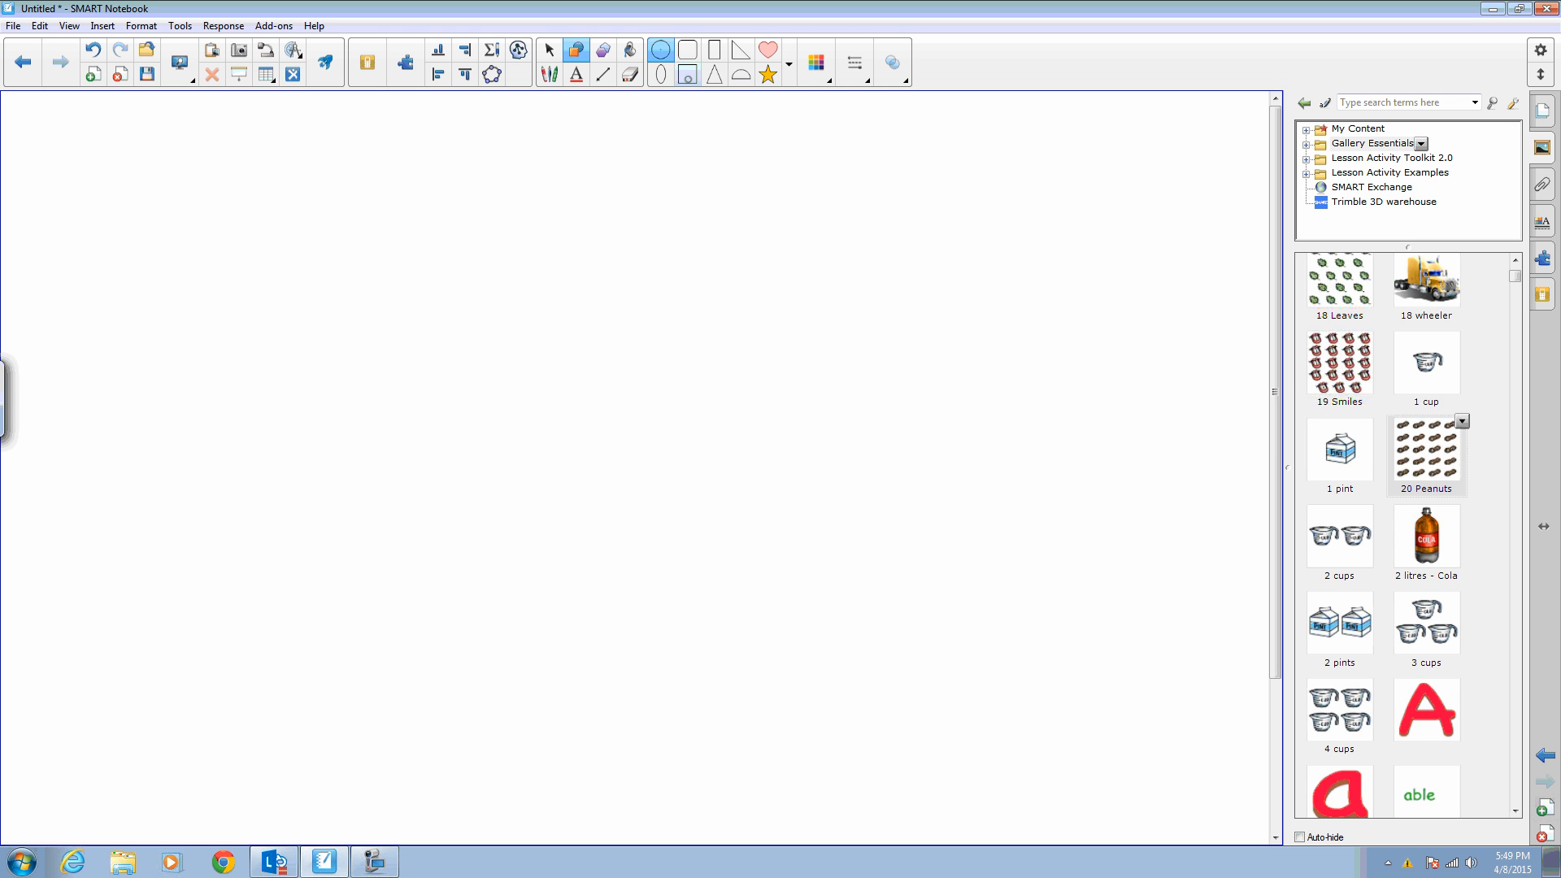
pyautogui.click(687, 74)
pyautogui.moveTo(362, 295); pyautogui.dragTo(748, 681)
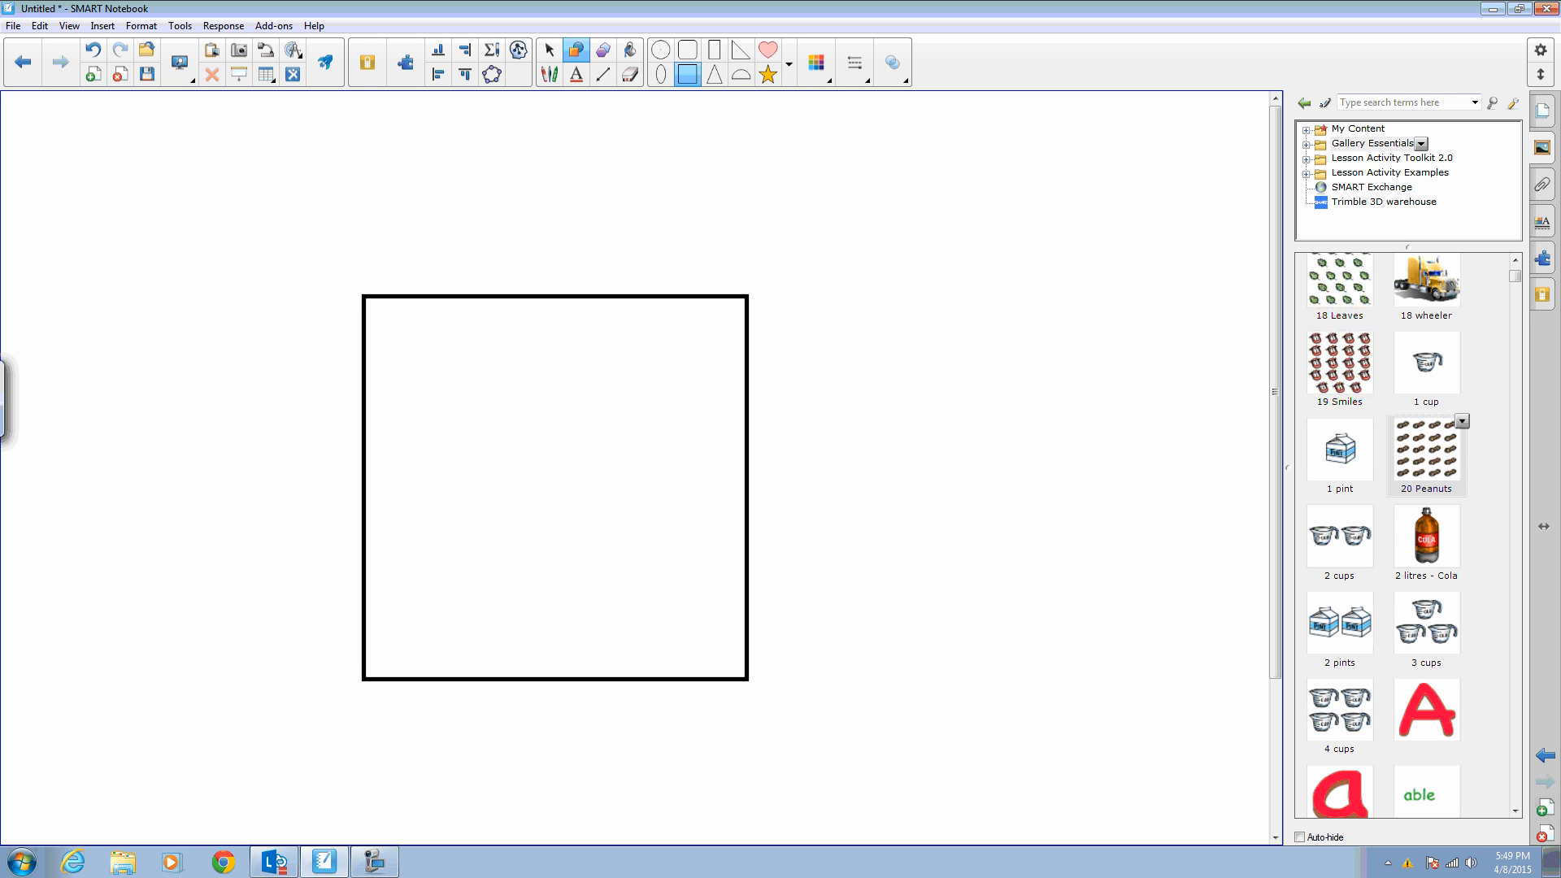
# - Divide the square into 5 equal sections using Divide Shape
pyautogui.click(549, 49)
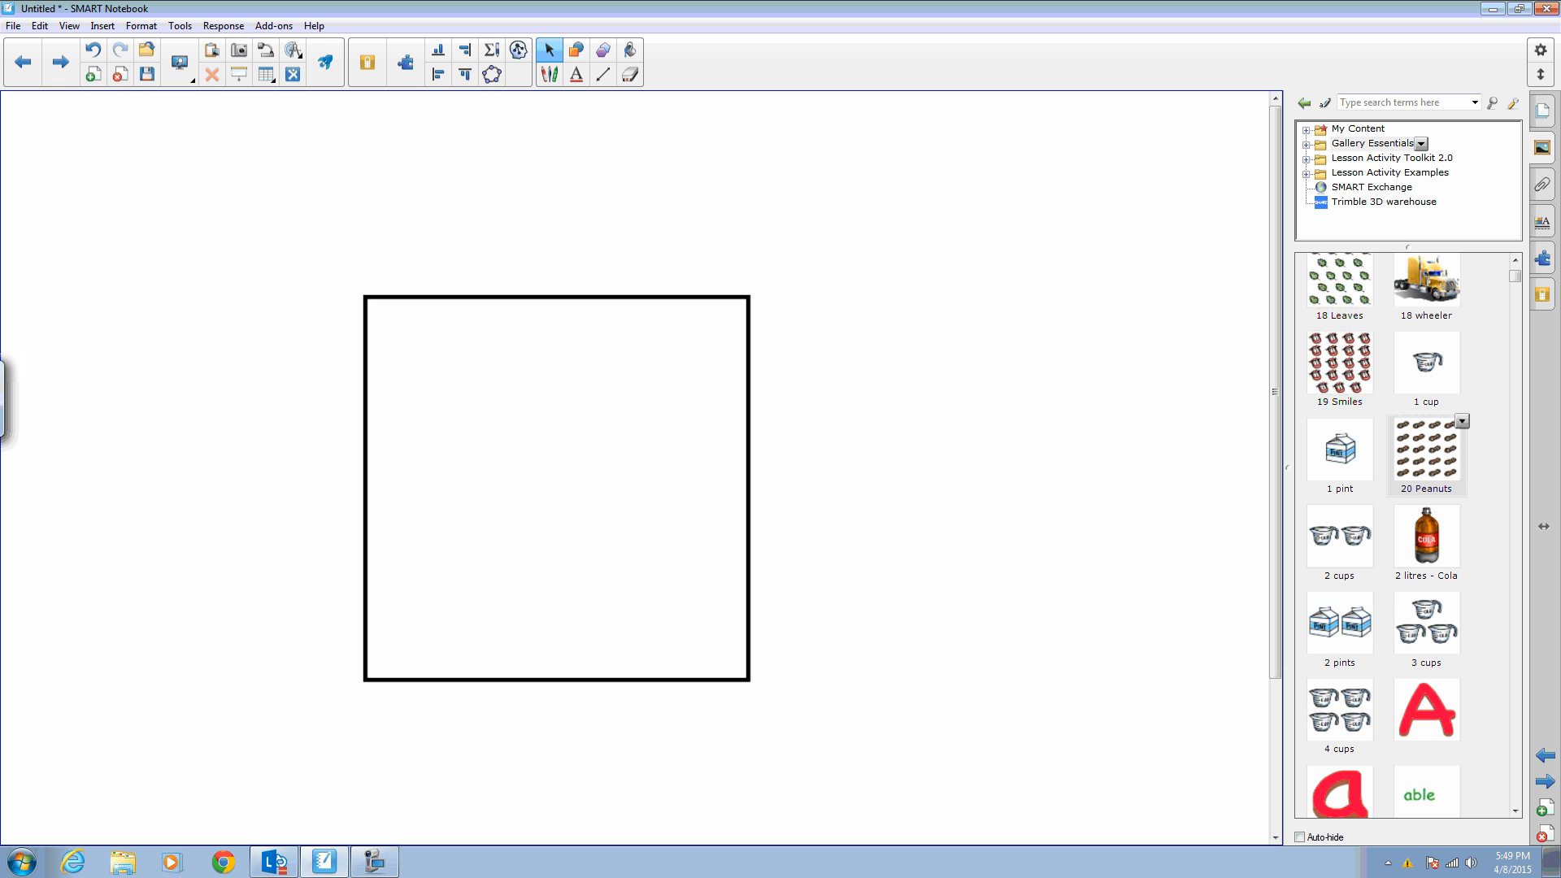
pyautogui.click(556, 488)
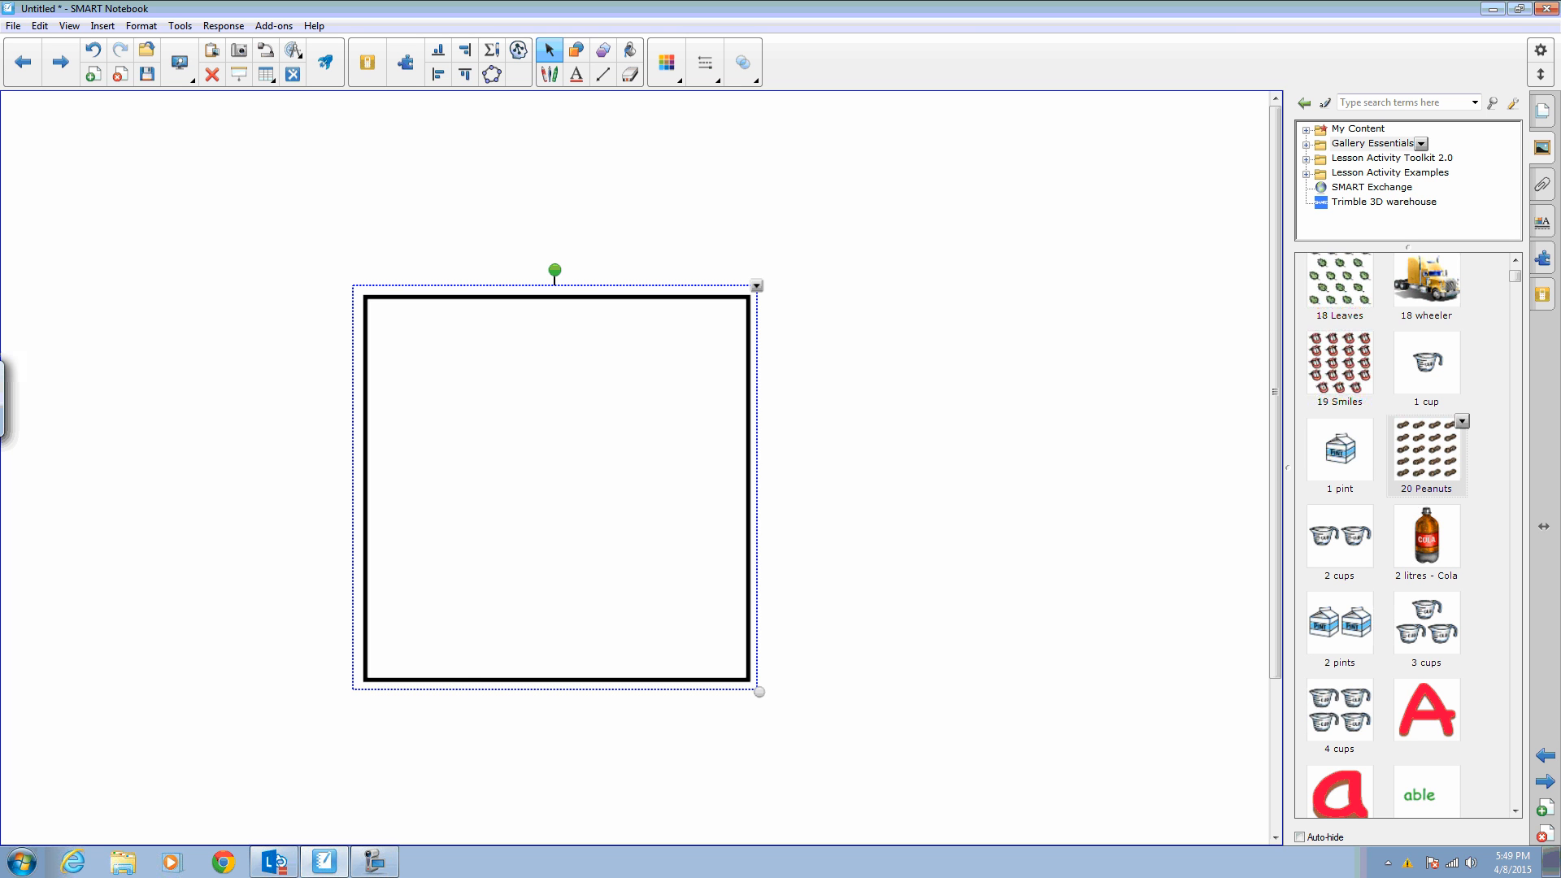
pyautogui.click(756, 285)
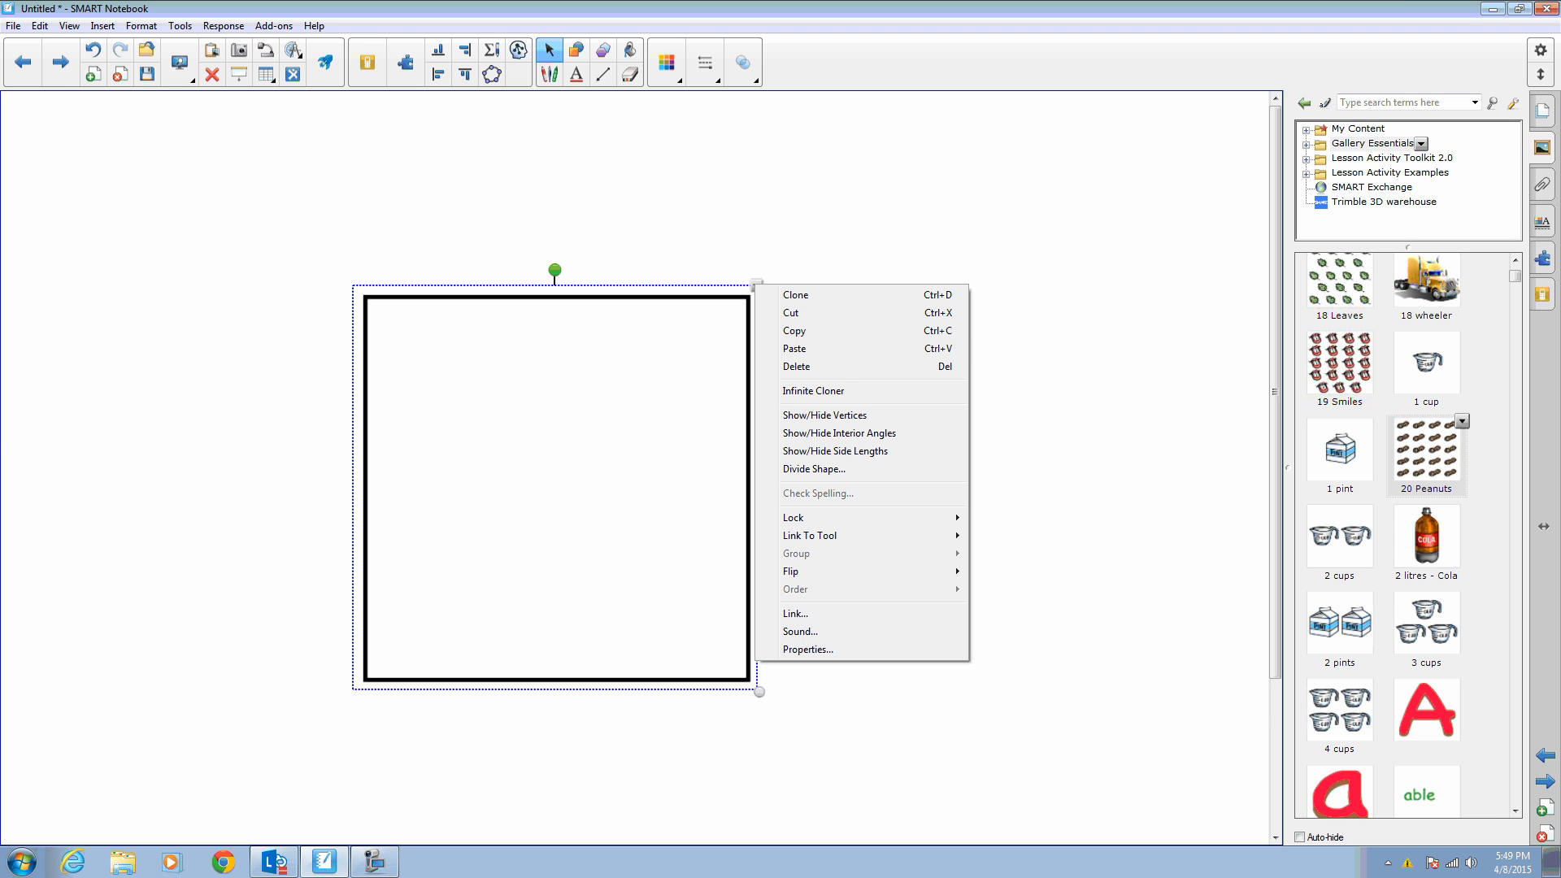
pyautogui.click(809, 468)
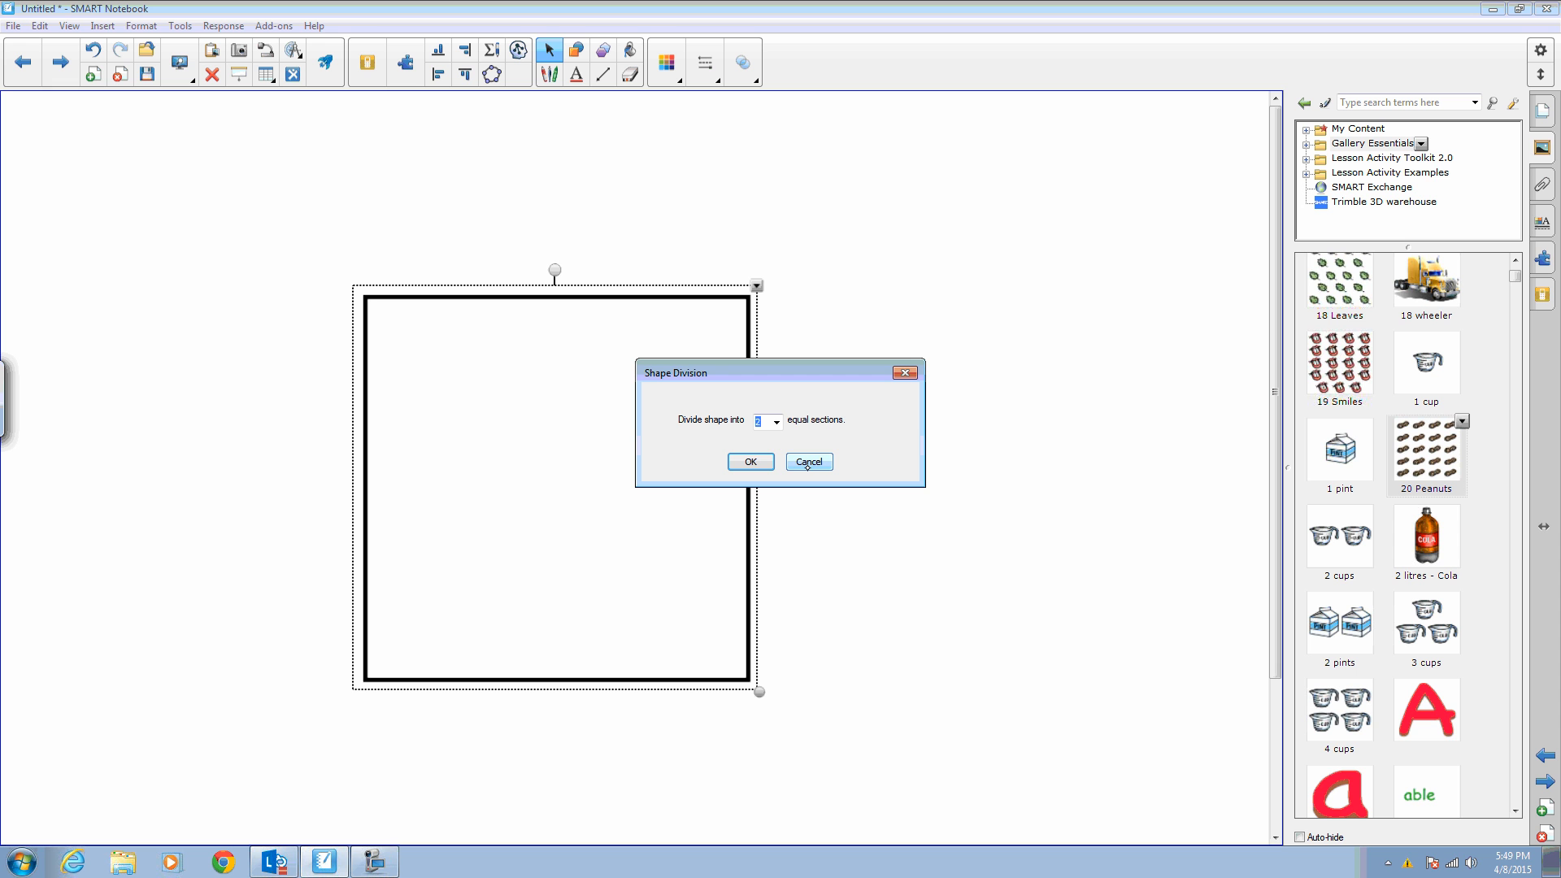
pyautogui.click(775, 421)
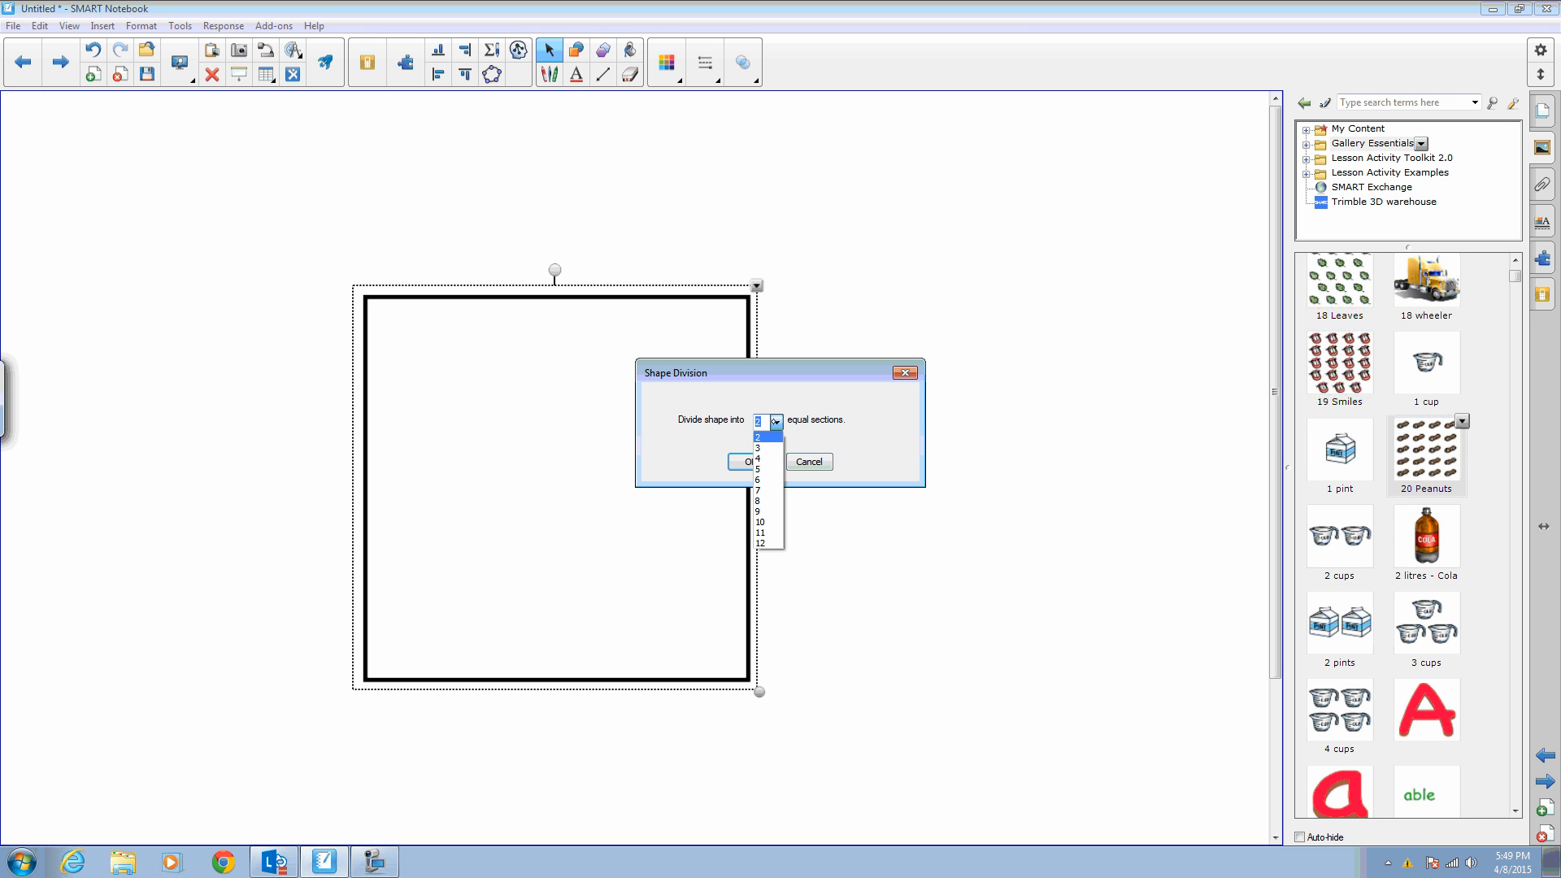
pyautogui.click(758, 469)
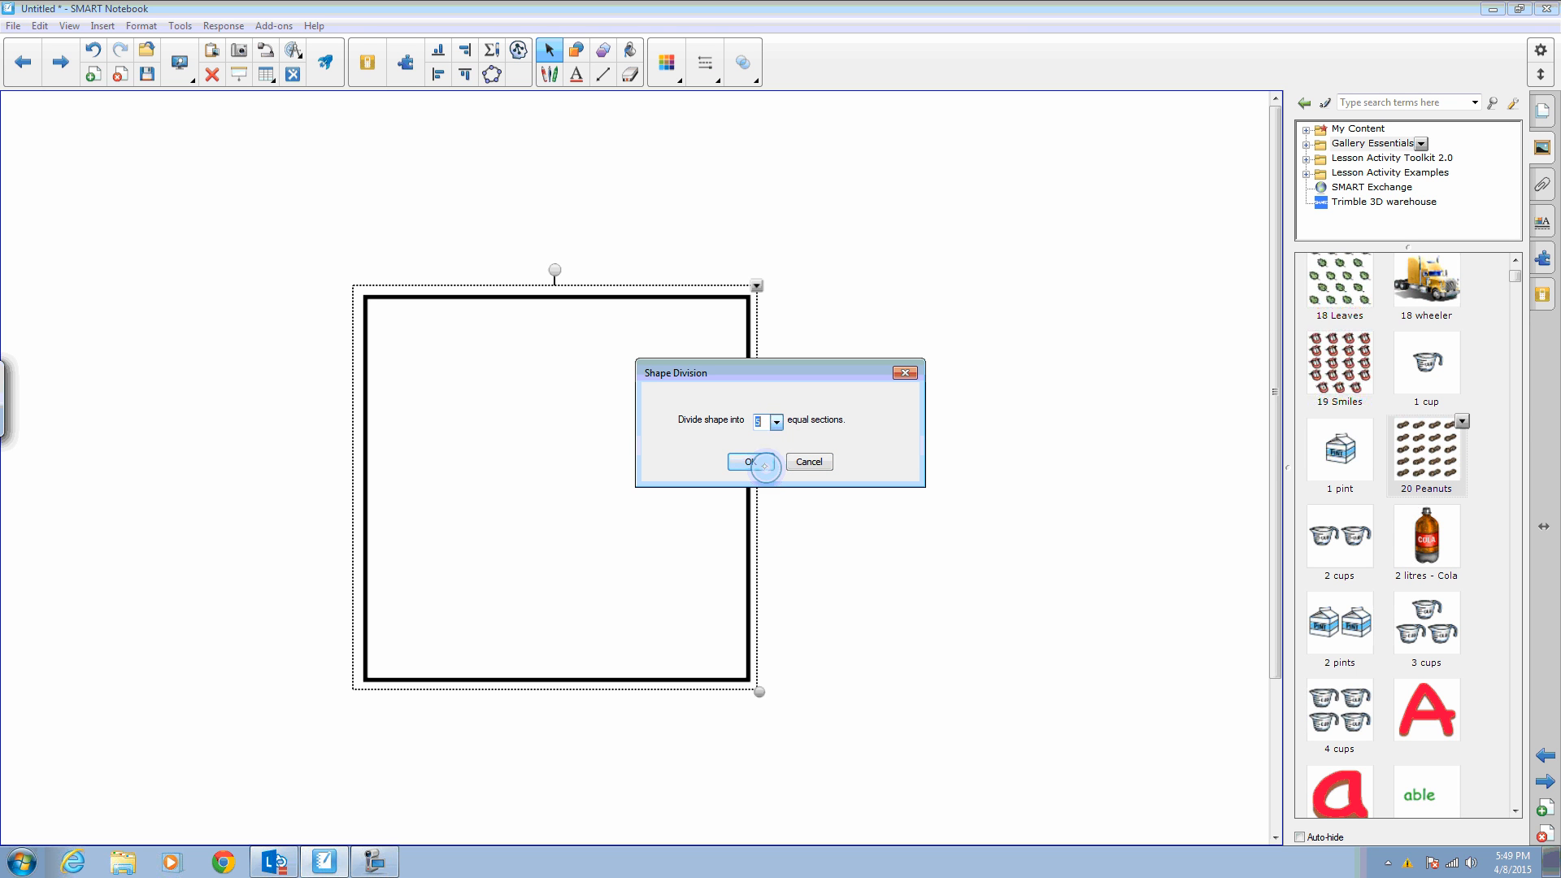
pyautogui.click(748, 461)
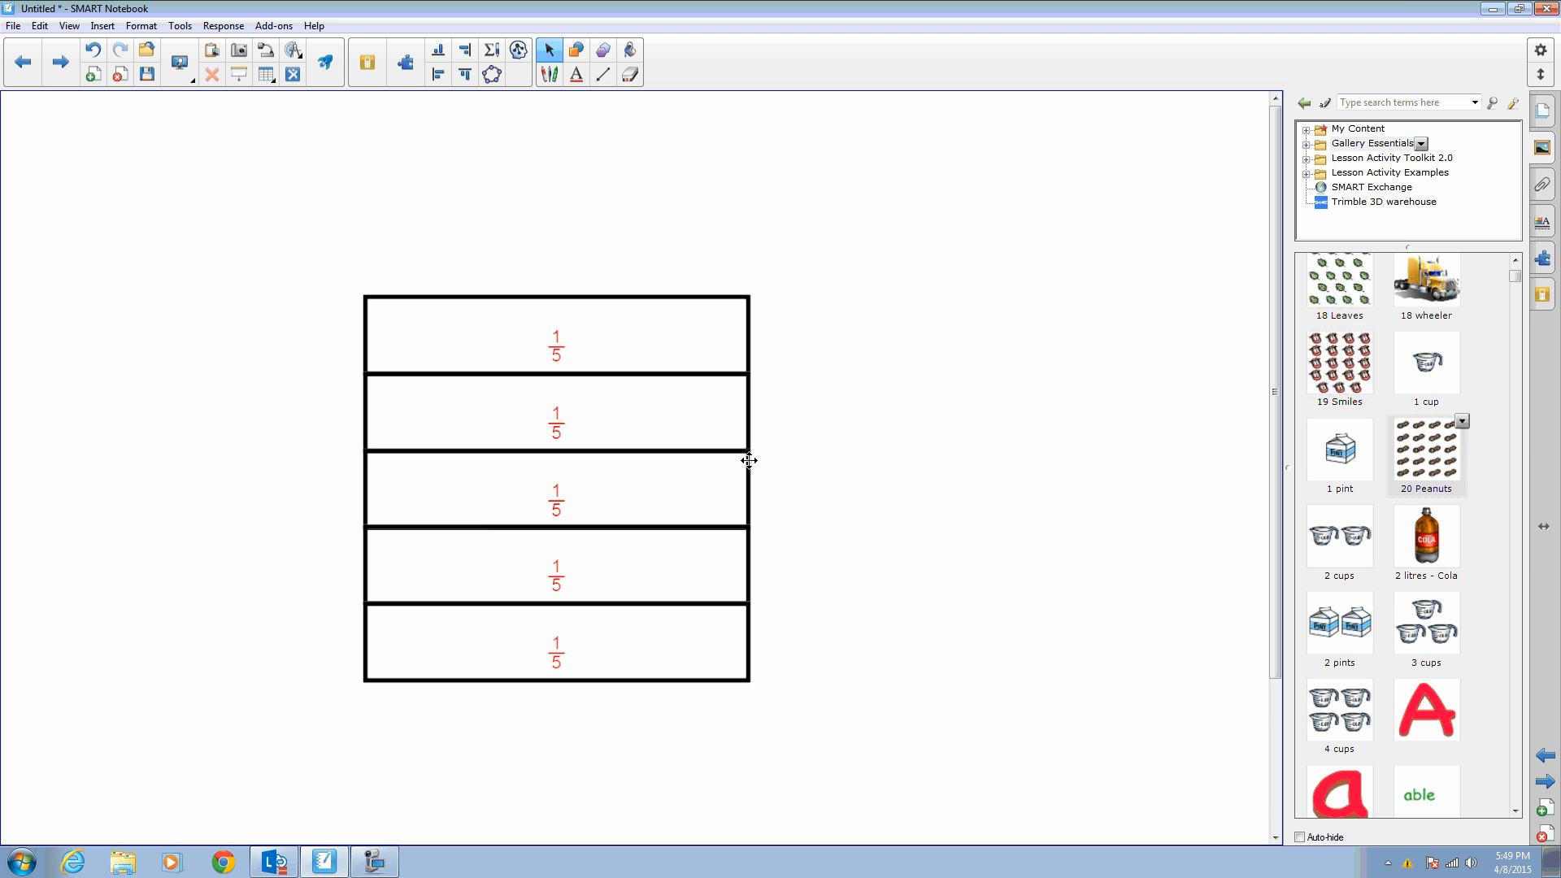
# - Move the five square sections apart so each fifth stands separately
pyautogui.moveTo(631, 337); pyautogui.dragTo(631, 271)
pyautogui.moveTo(631, 336); pyautogui.dragTo(630, 290)
pyautogui.moveTo(631, 411); pyautogui.dragTo(631, 391)
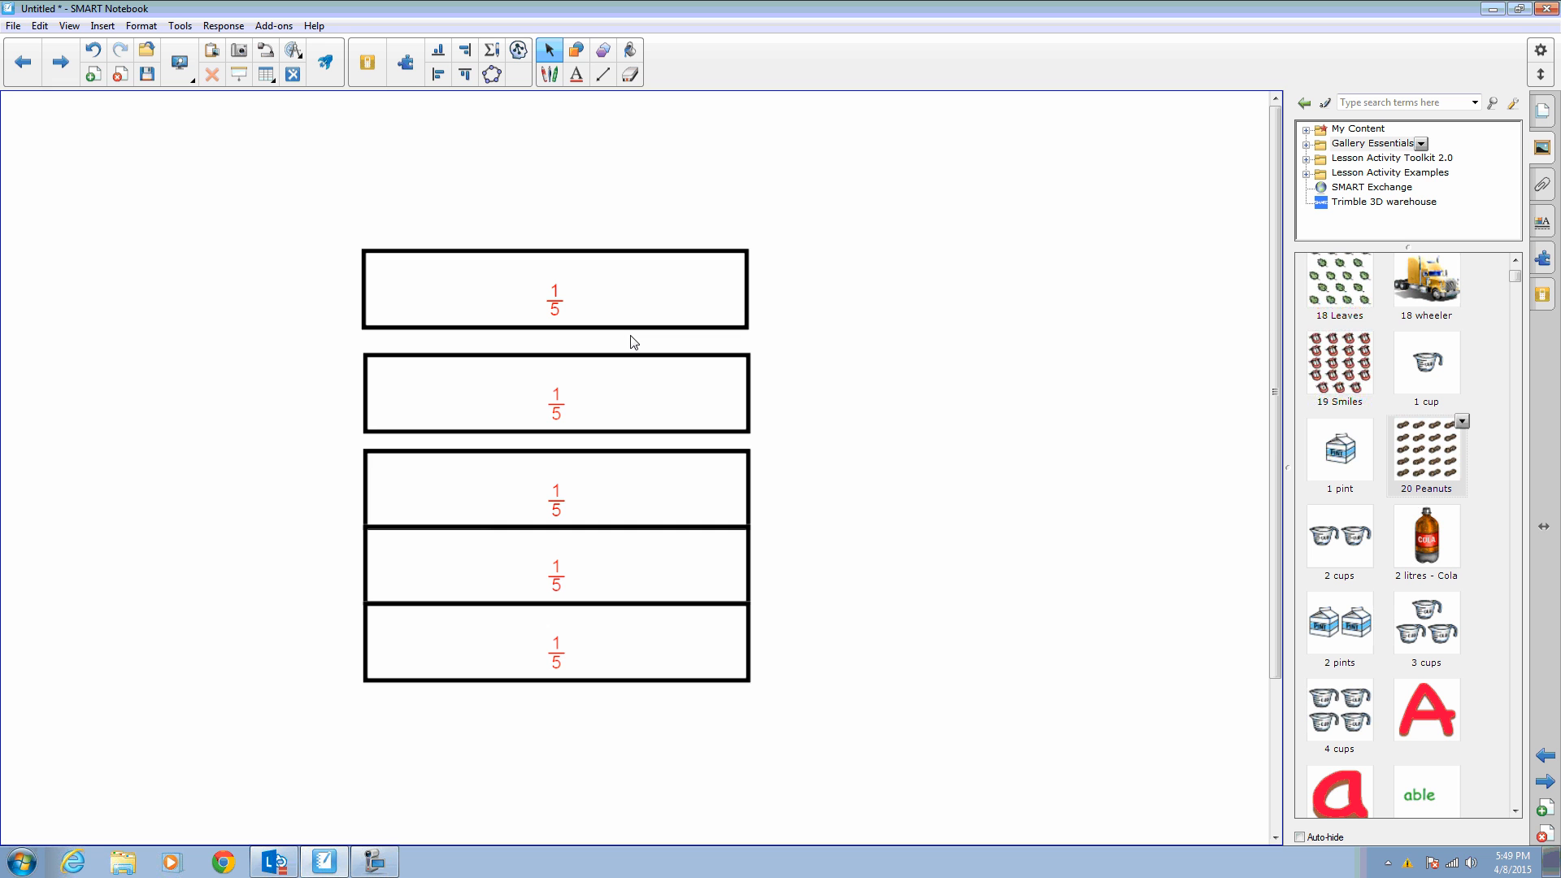
pyautogui.click(631, 642)
pyautogui.moveTo(631, 643); pyautogui.dragTo(634, 691)
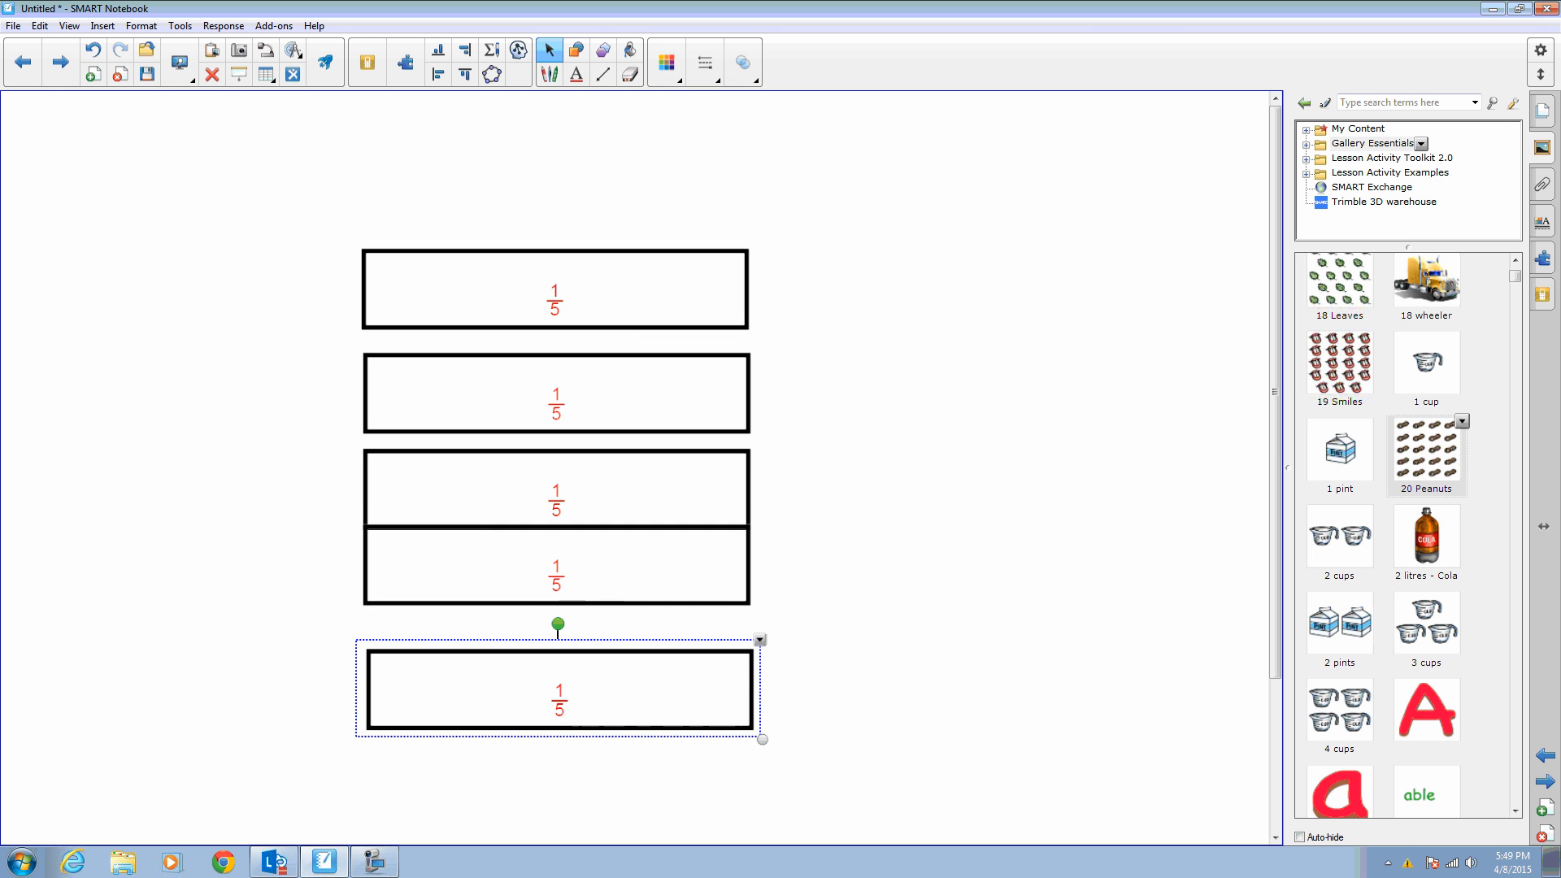
pyautogui.moveTo(632, 569); pyautogui.dragTo(636, 591)
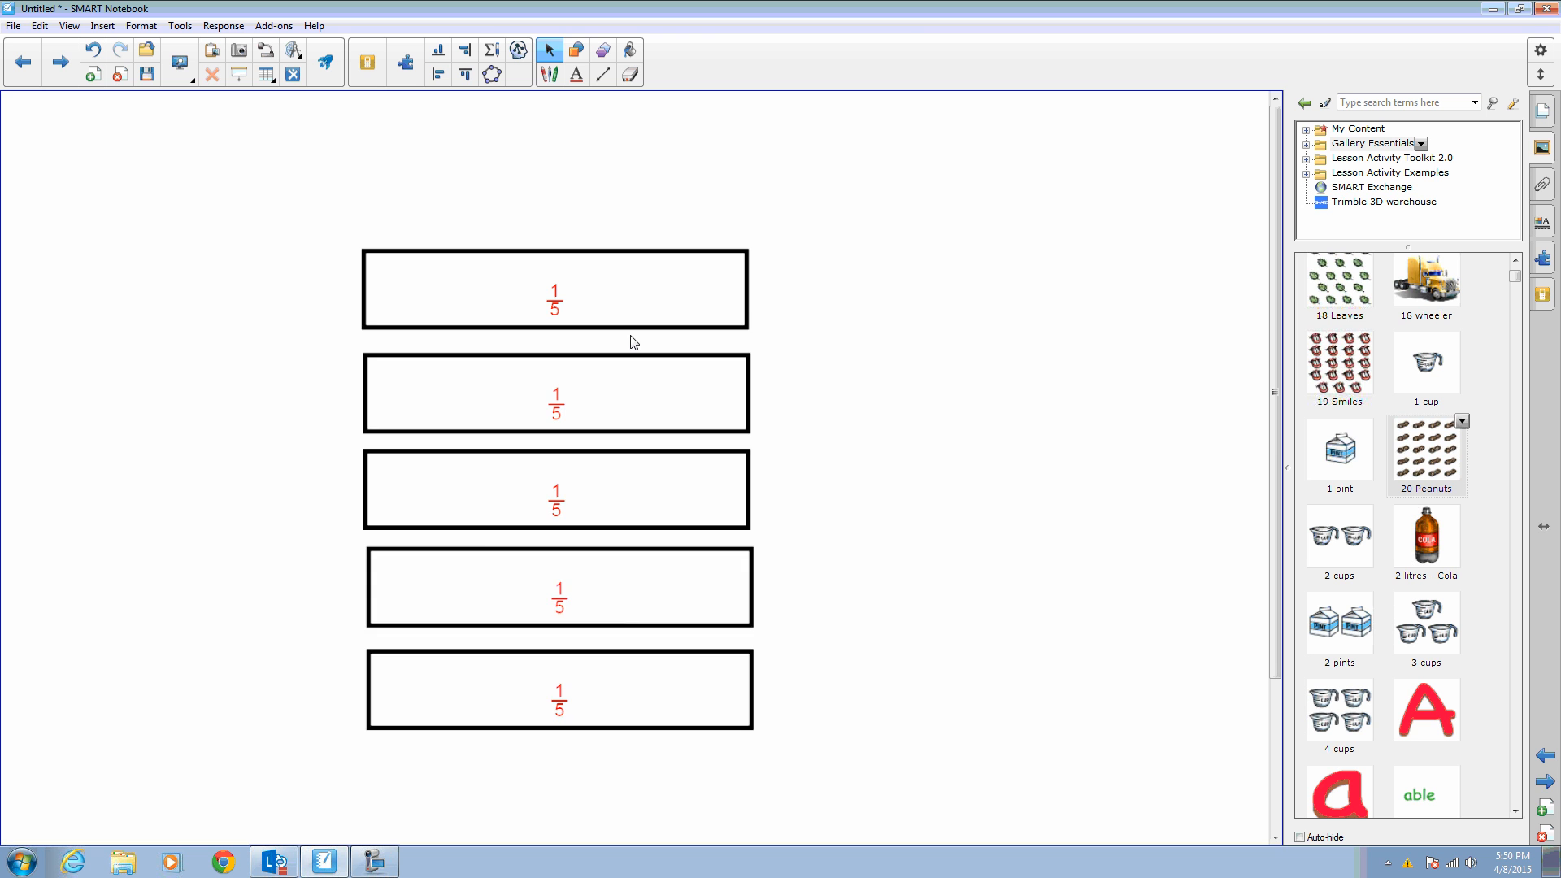
# - Add a new blank page and draw a large circle on it
pyautogui.click(1543, 808)
pyautogui.click(575, 51)
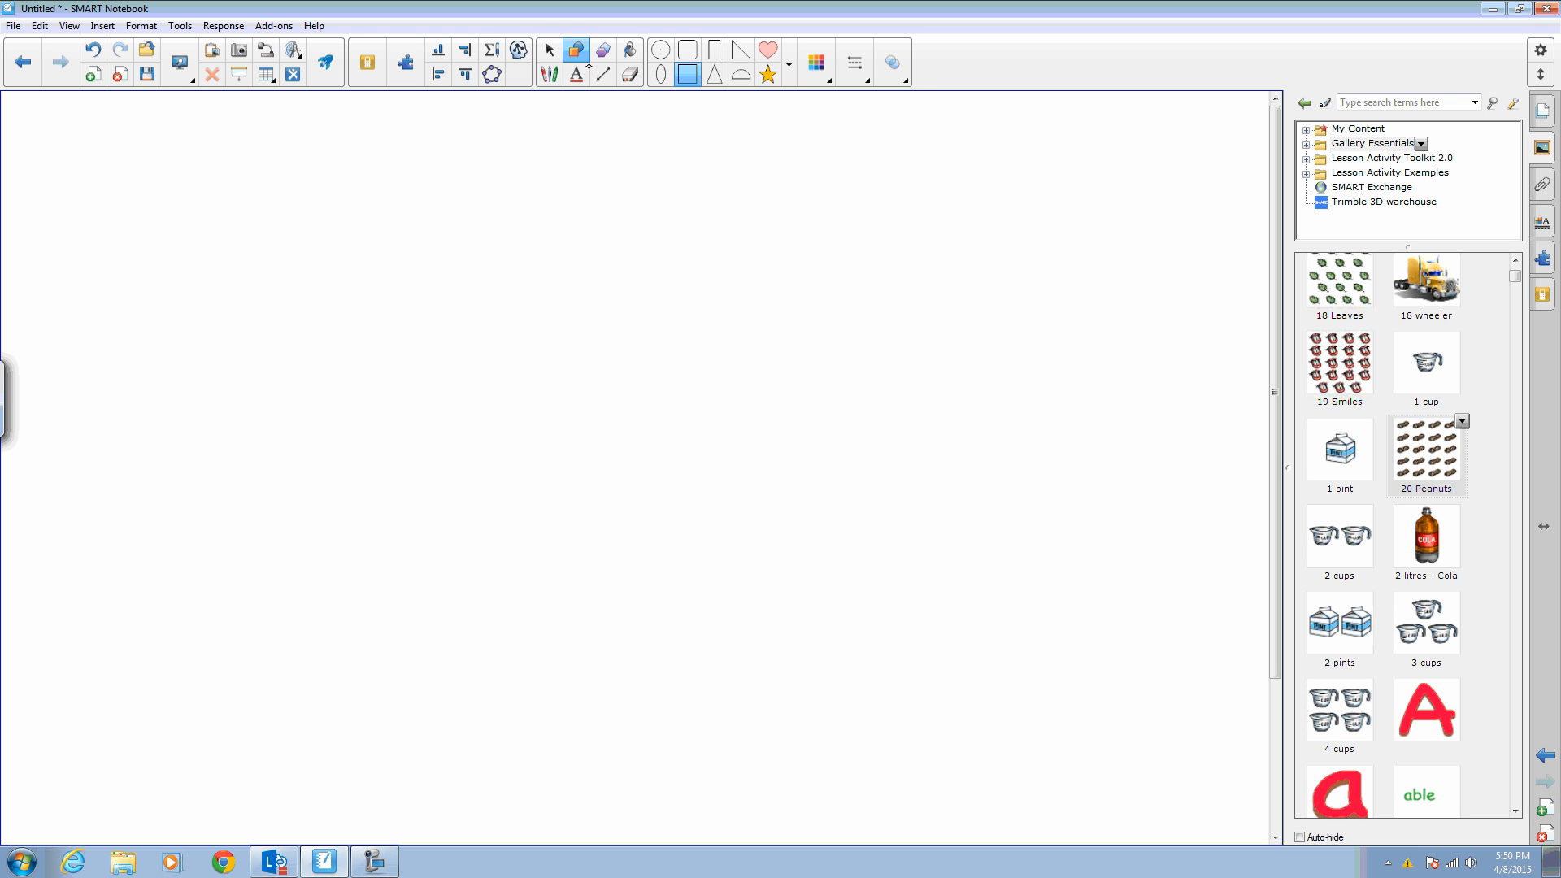
pyautogui.click(660, 74)
pyautogui.moveTo(356, 363); pyautogui.dragTo(698, 707)
pyautogui.click(549, 50)
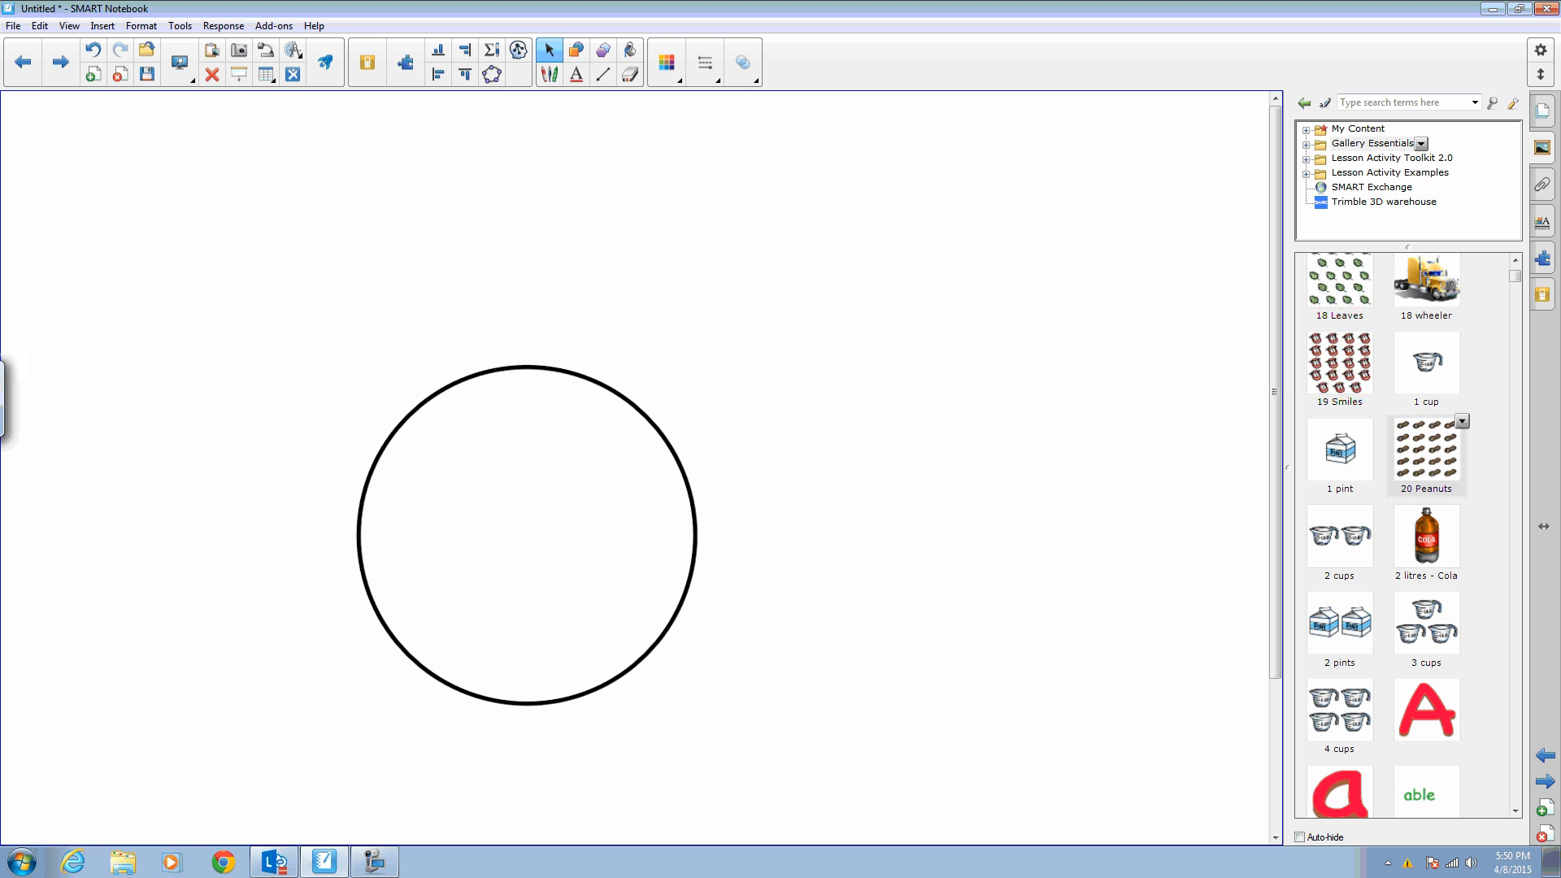
# - Divide the circle into 2 equal halves using Divide Shape
pyautogui.click(695, 534)
pyautogui.click(704, 355)
pyautogui.click(784, 535)
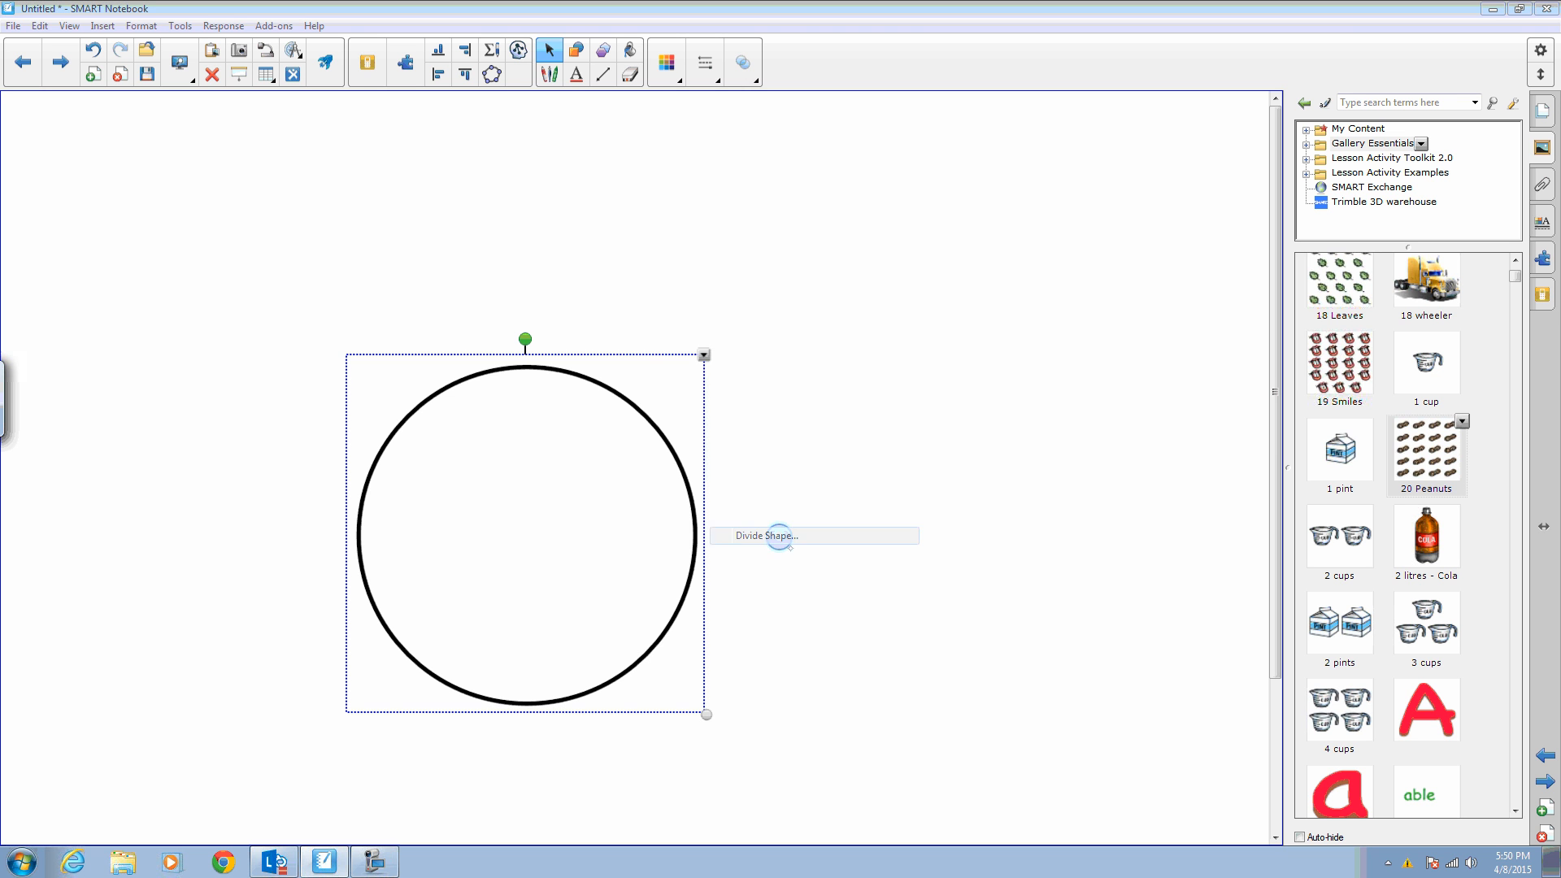
pyautogui.click(764, 465)
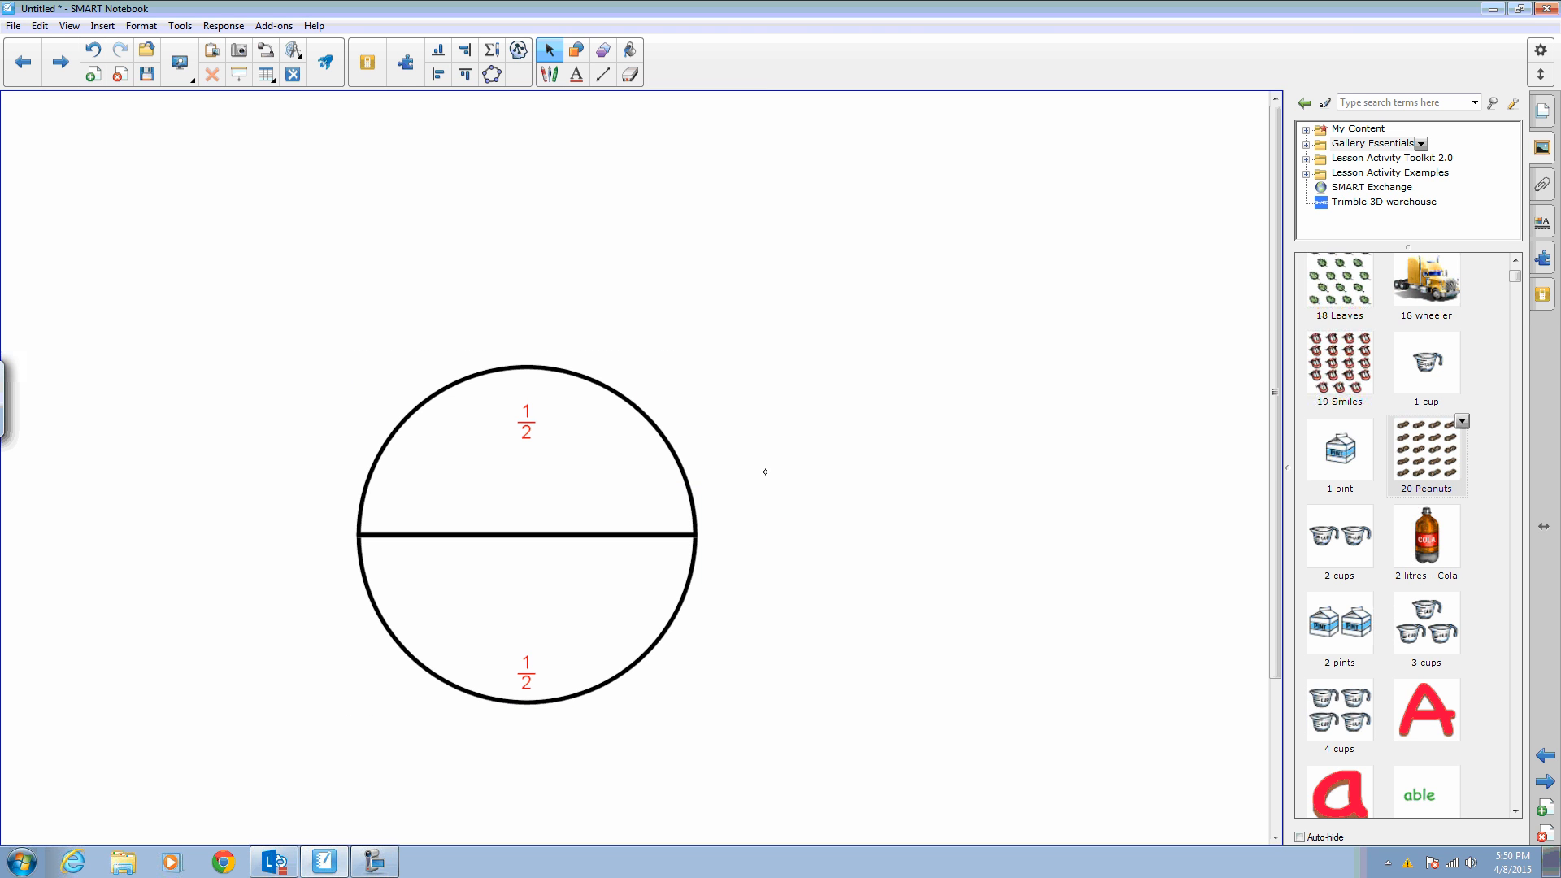
# - Draw a rounded rectangle beside the circle and open its object menu
pyautogui.click(577, 52)
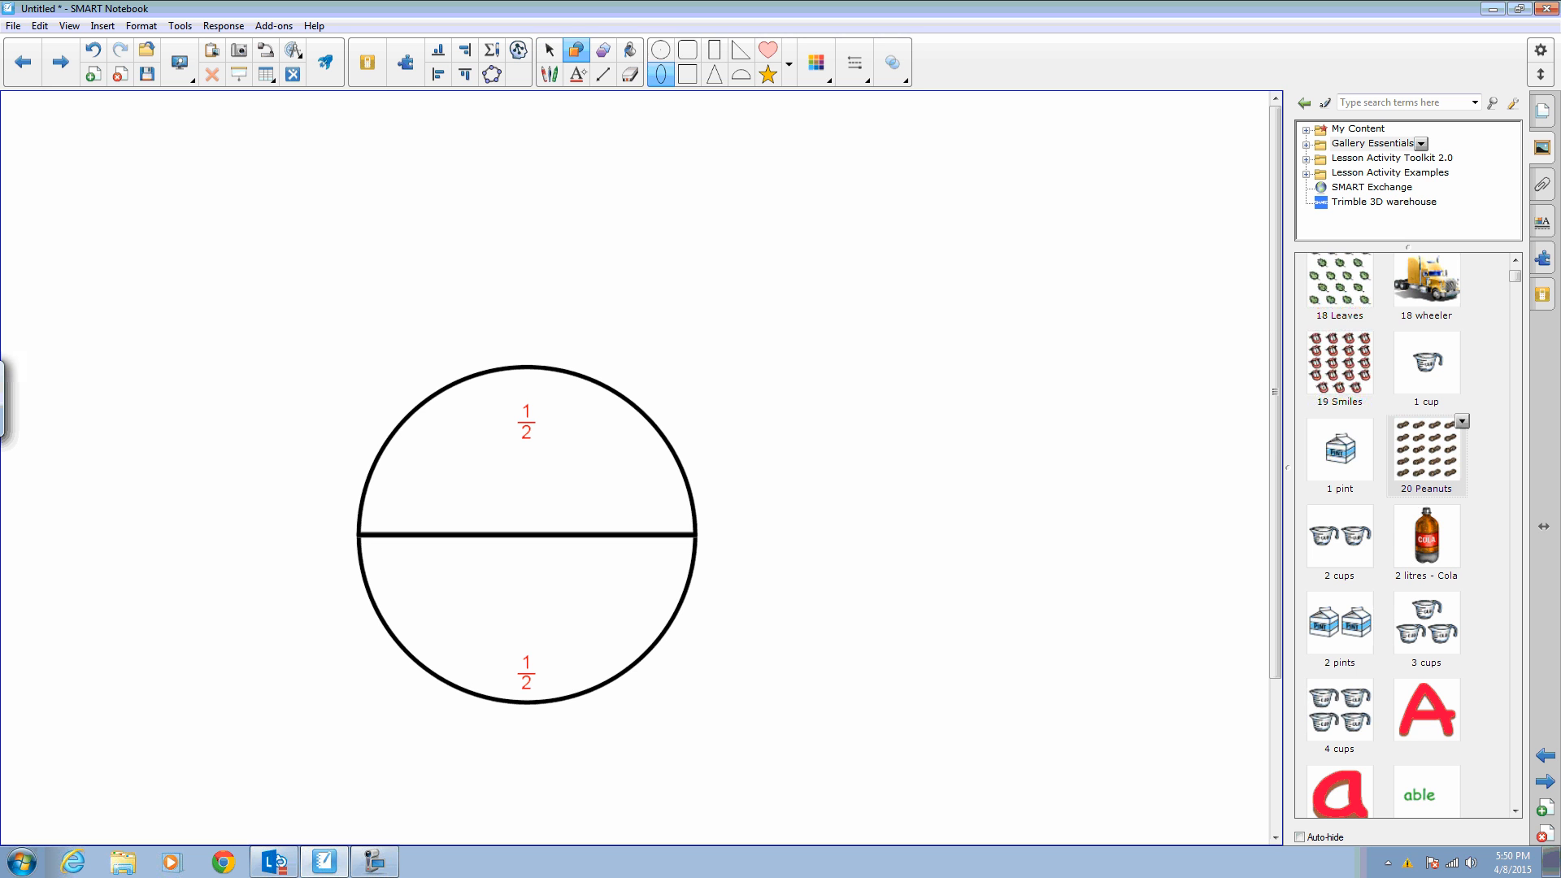
pyautogui.click(688, 51)
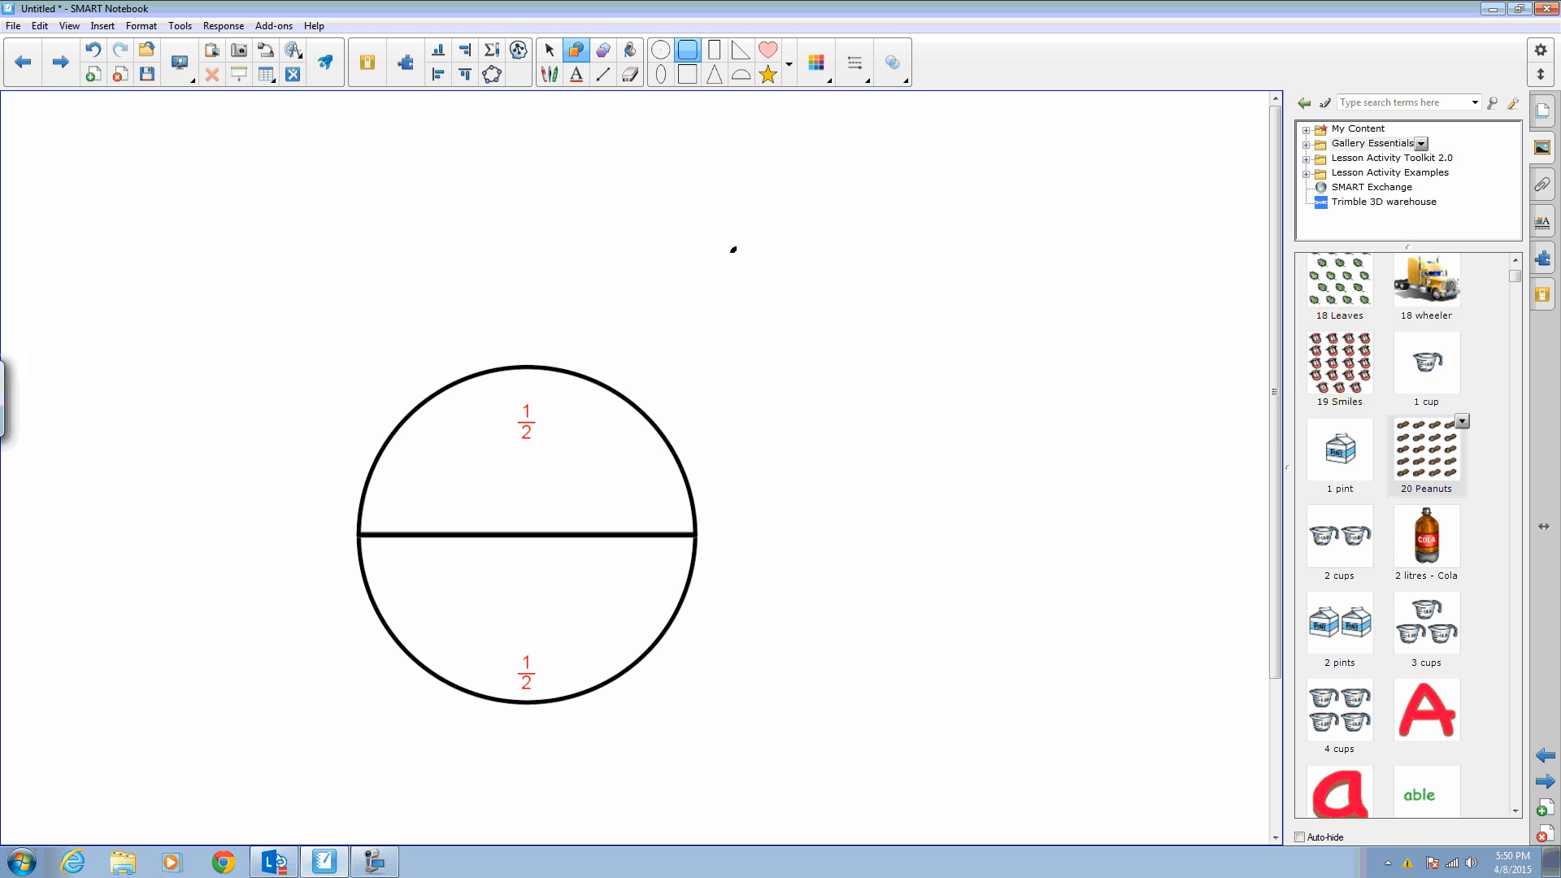
pyautogui.moveTo(734, 249); pyautogui.dragTo(1096, 572)
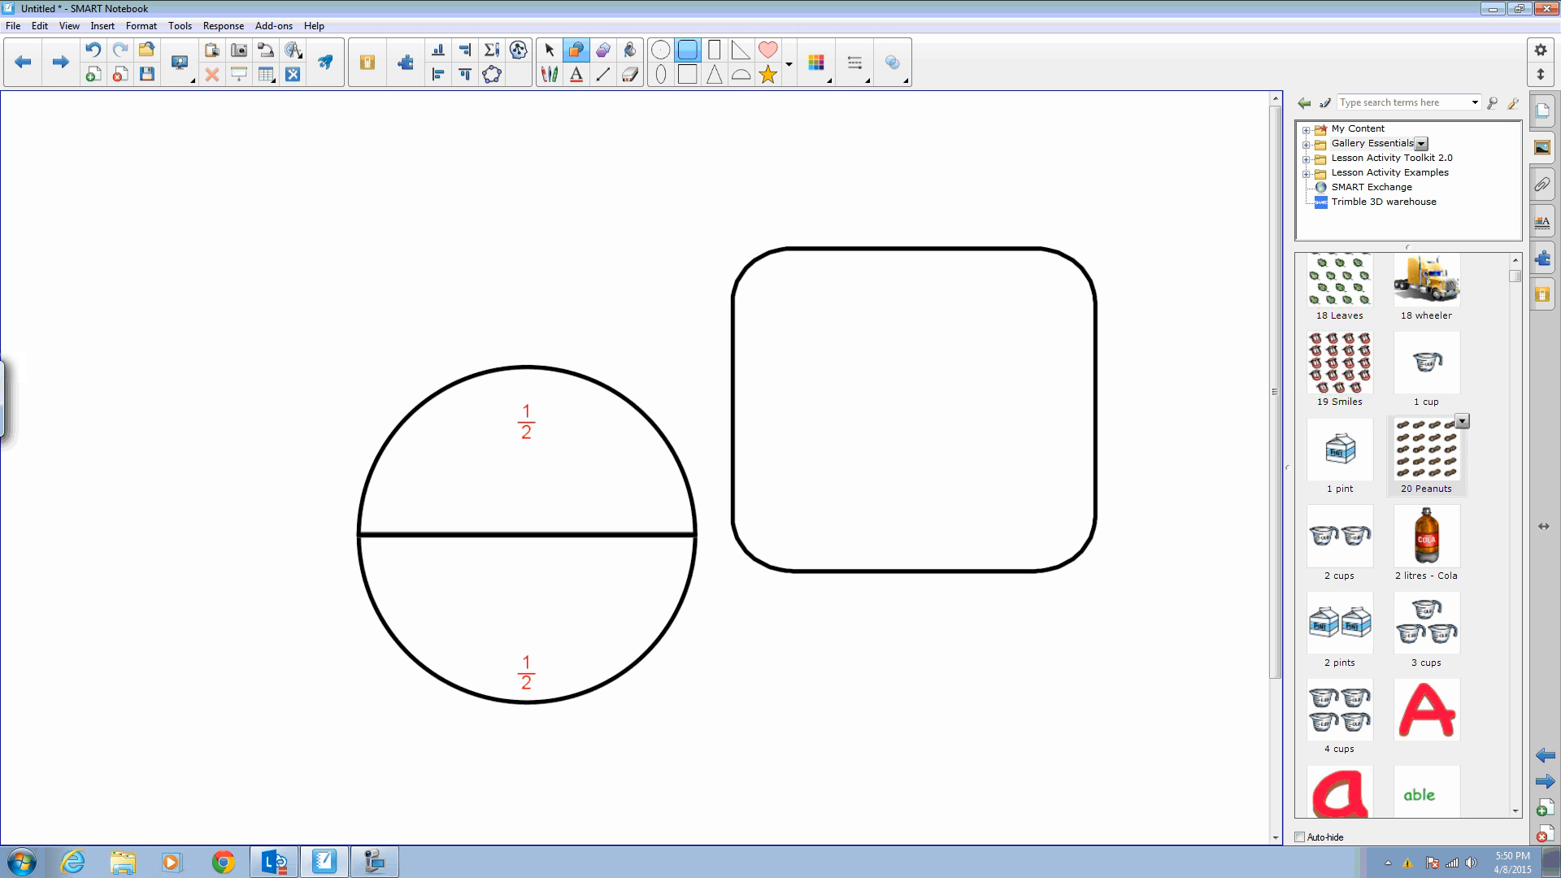
pyautogui.click(550, 49)
pyautogui.click(914, 409)
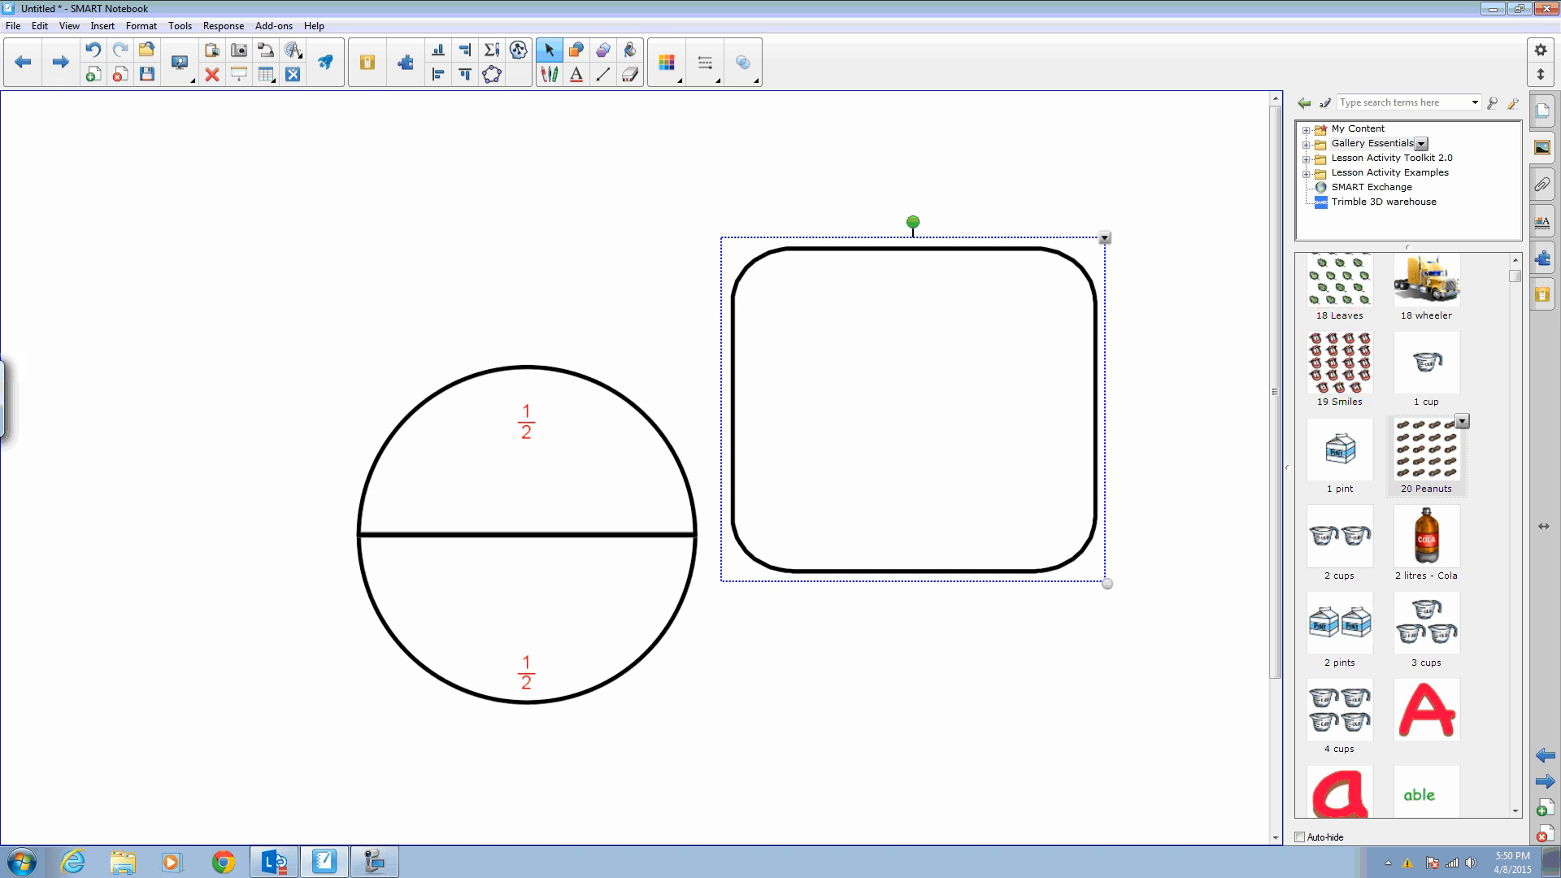
pyautogui.click(1104, 237)
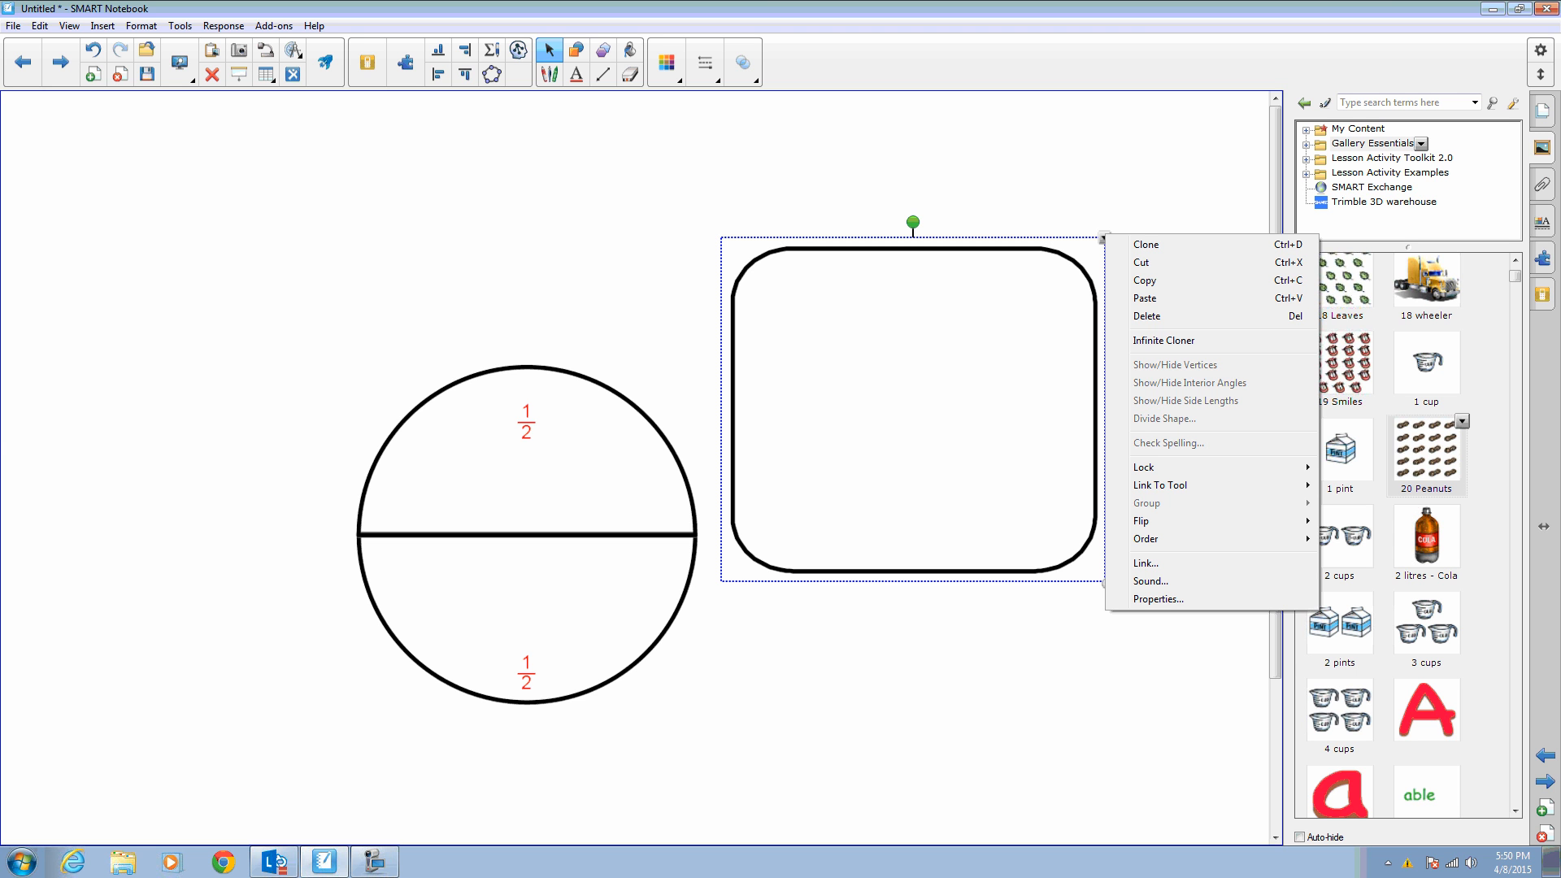
# - Add a new blank page, draw a square on it, and select the square
pyautogui.click(1555, 810)
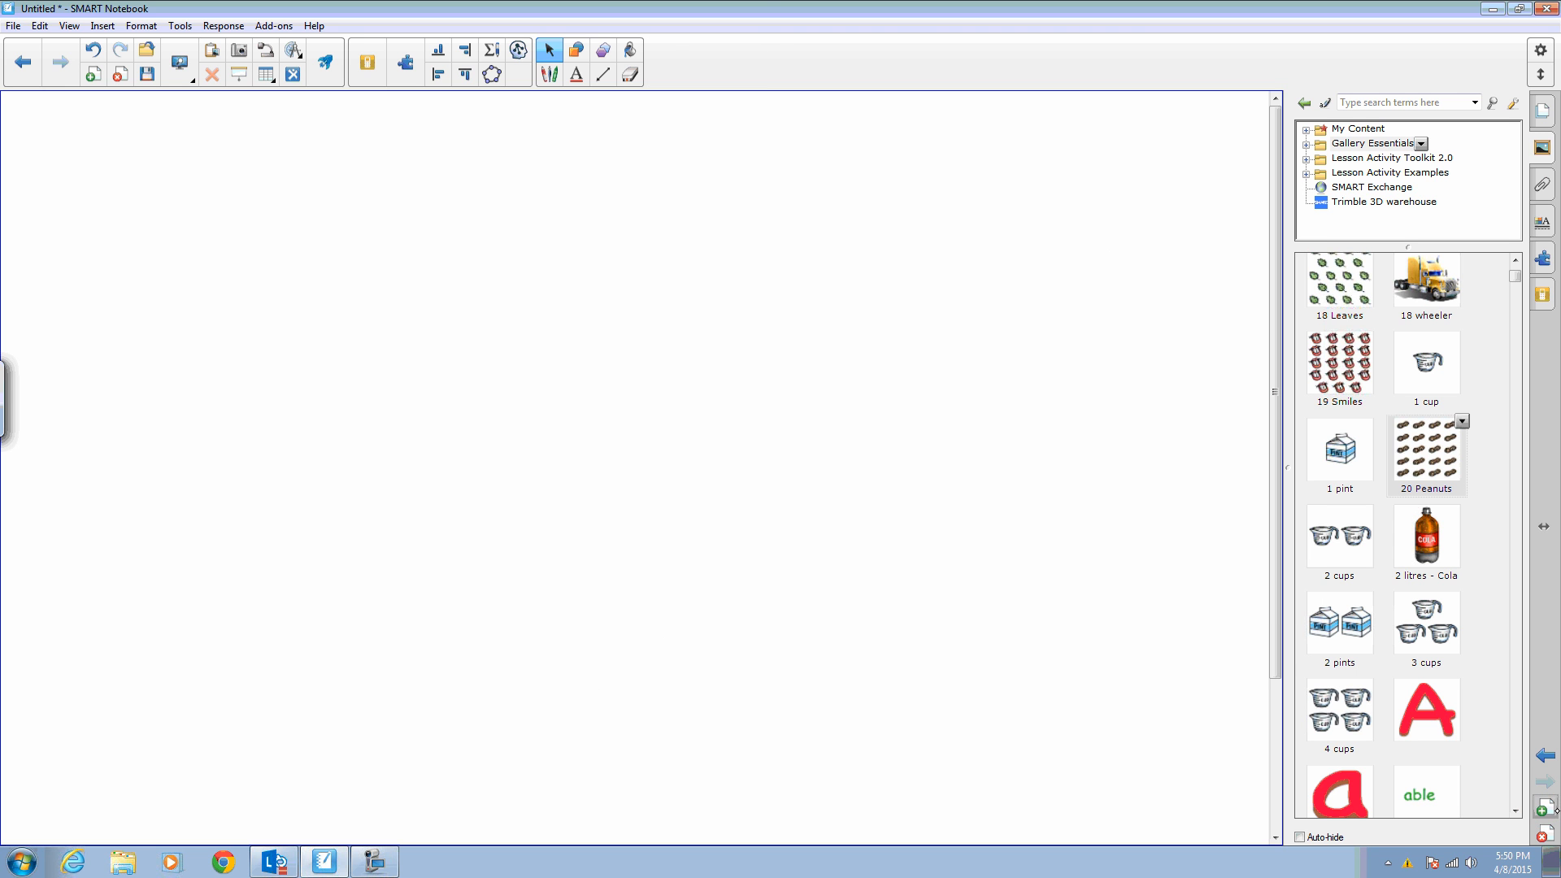
pyautogui.click(578, 54)
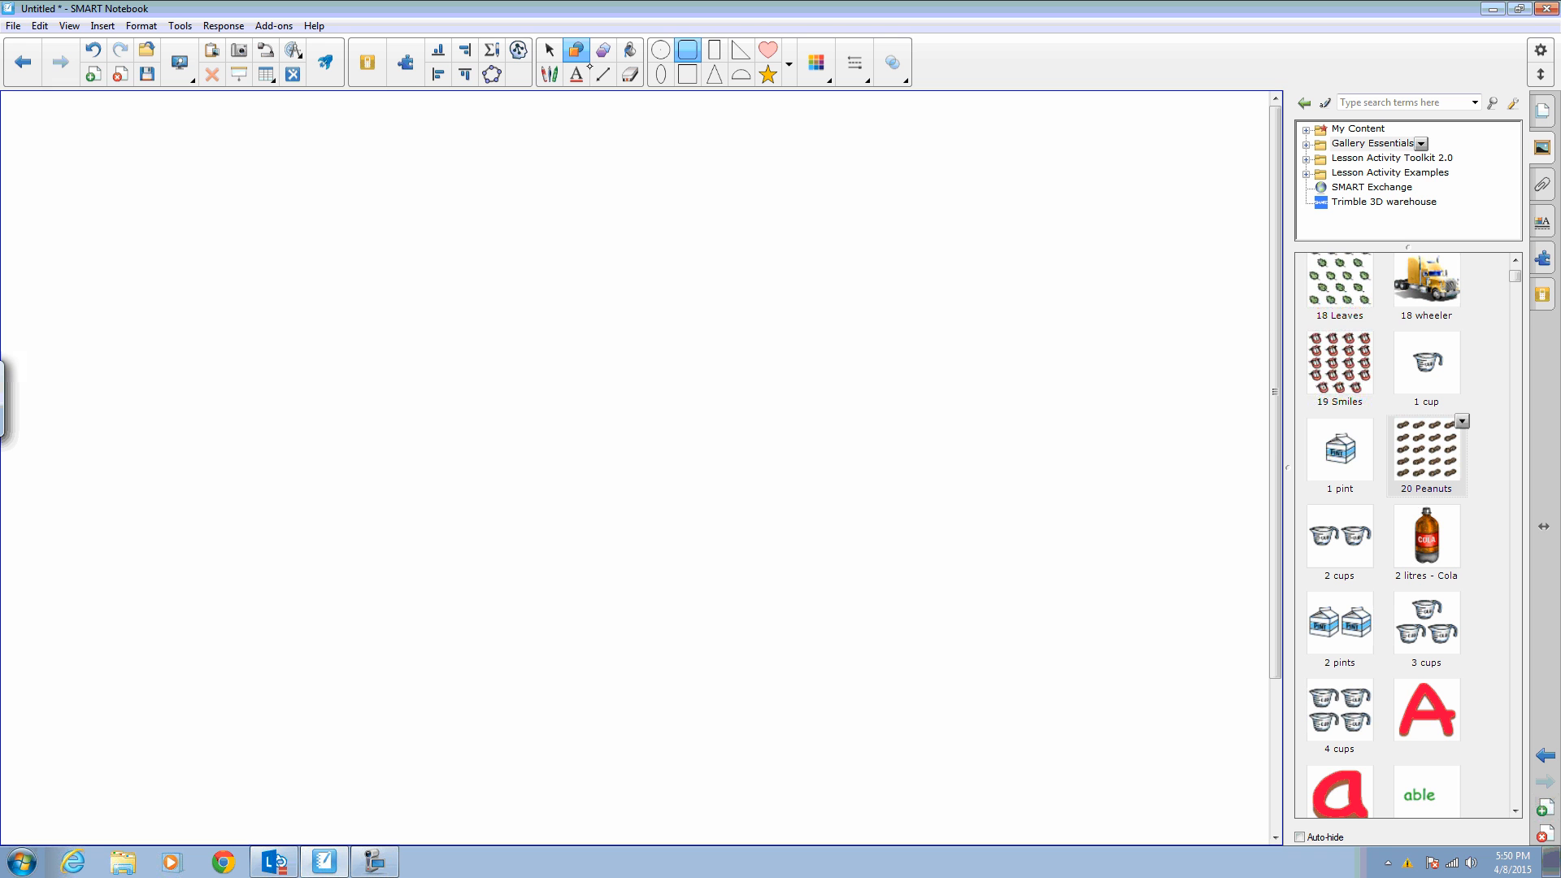
pyautogui.click(687, 74)
pyautogui.moveTo(397, 355); pyautogui.dragTo(708, 664)
pyautogui.click(549, 50)
pyautogui.click(634, 355)
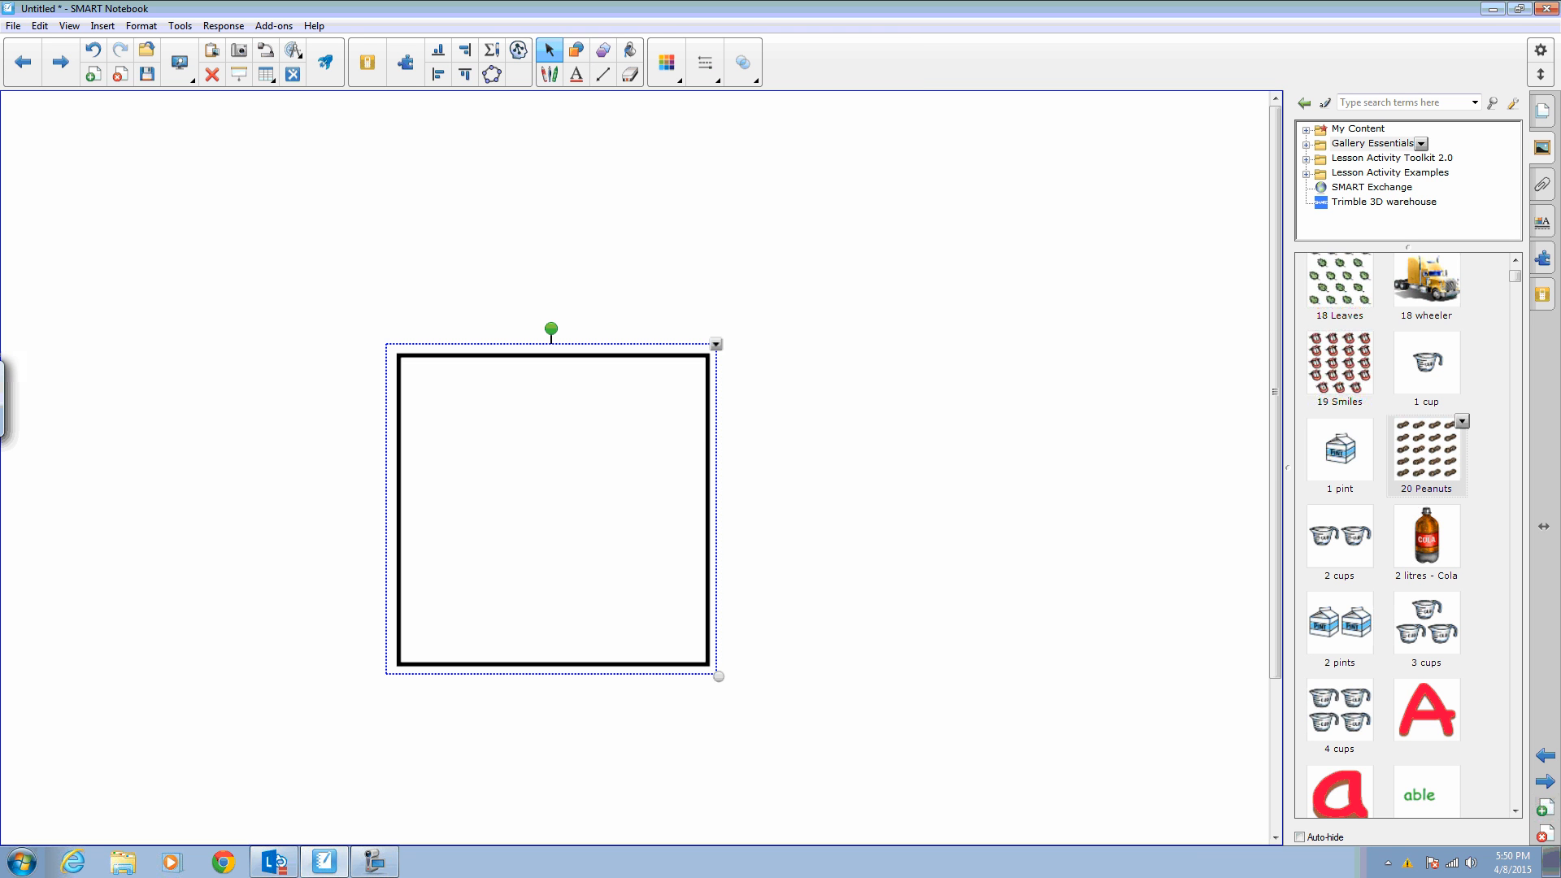
# - Show the square's vertices and nudge its lower-right vertex slightly upward
pyautogui.click(716, 345)
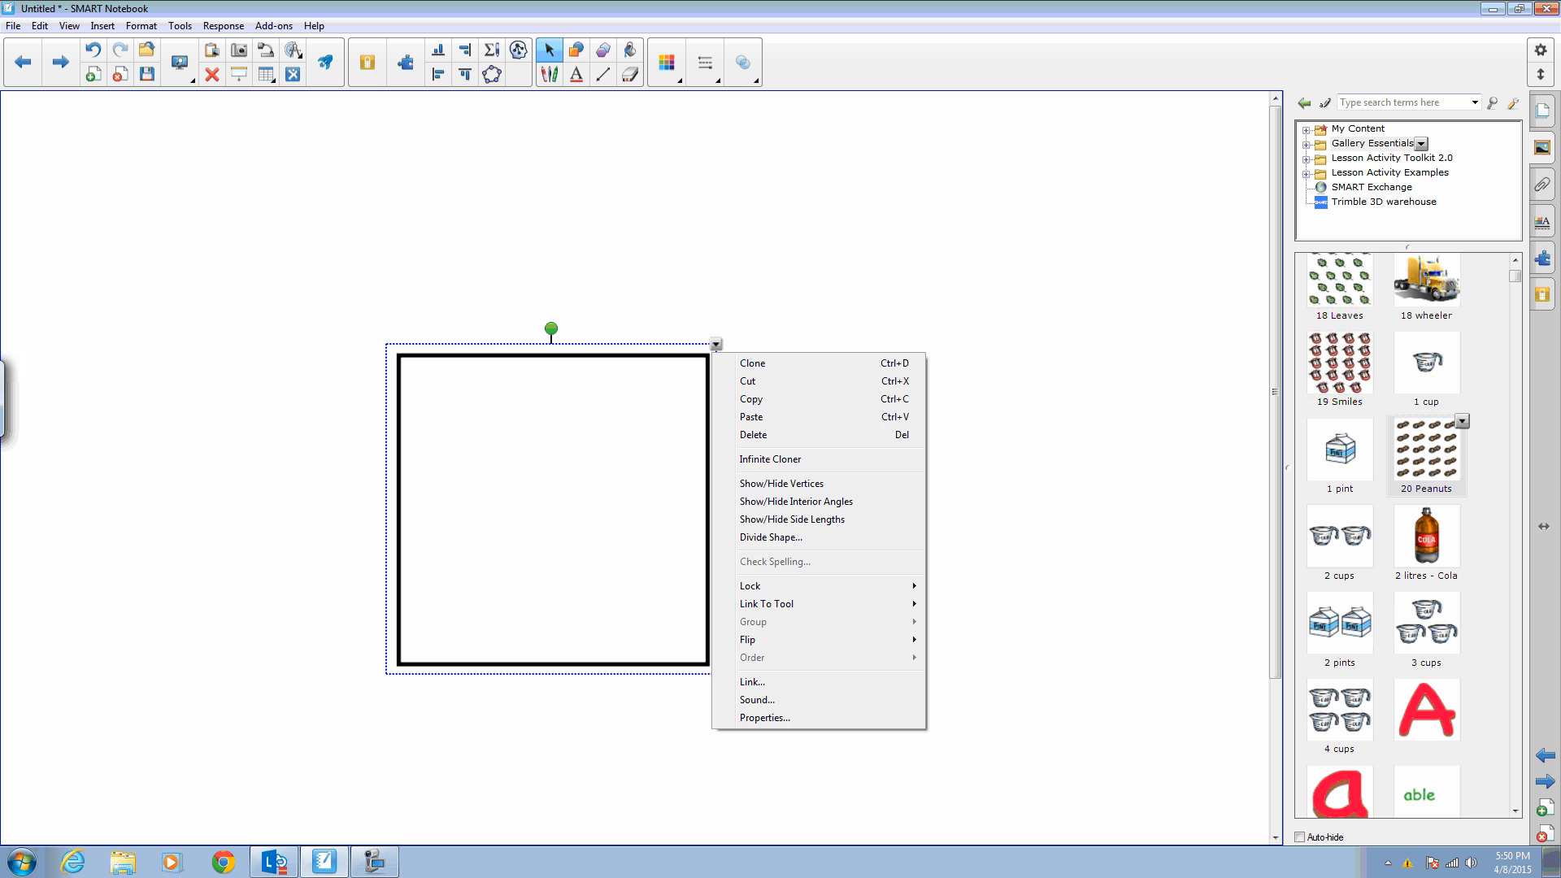
pyautogui.click(805, 484)
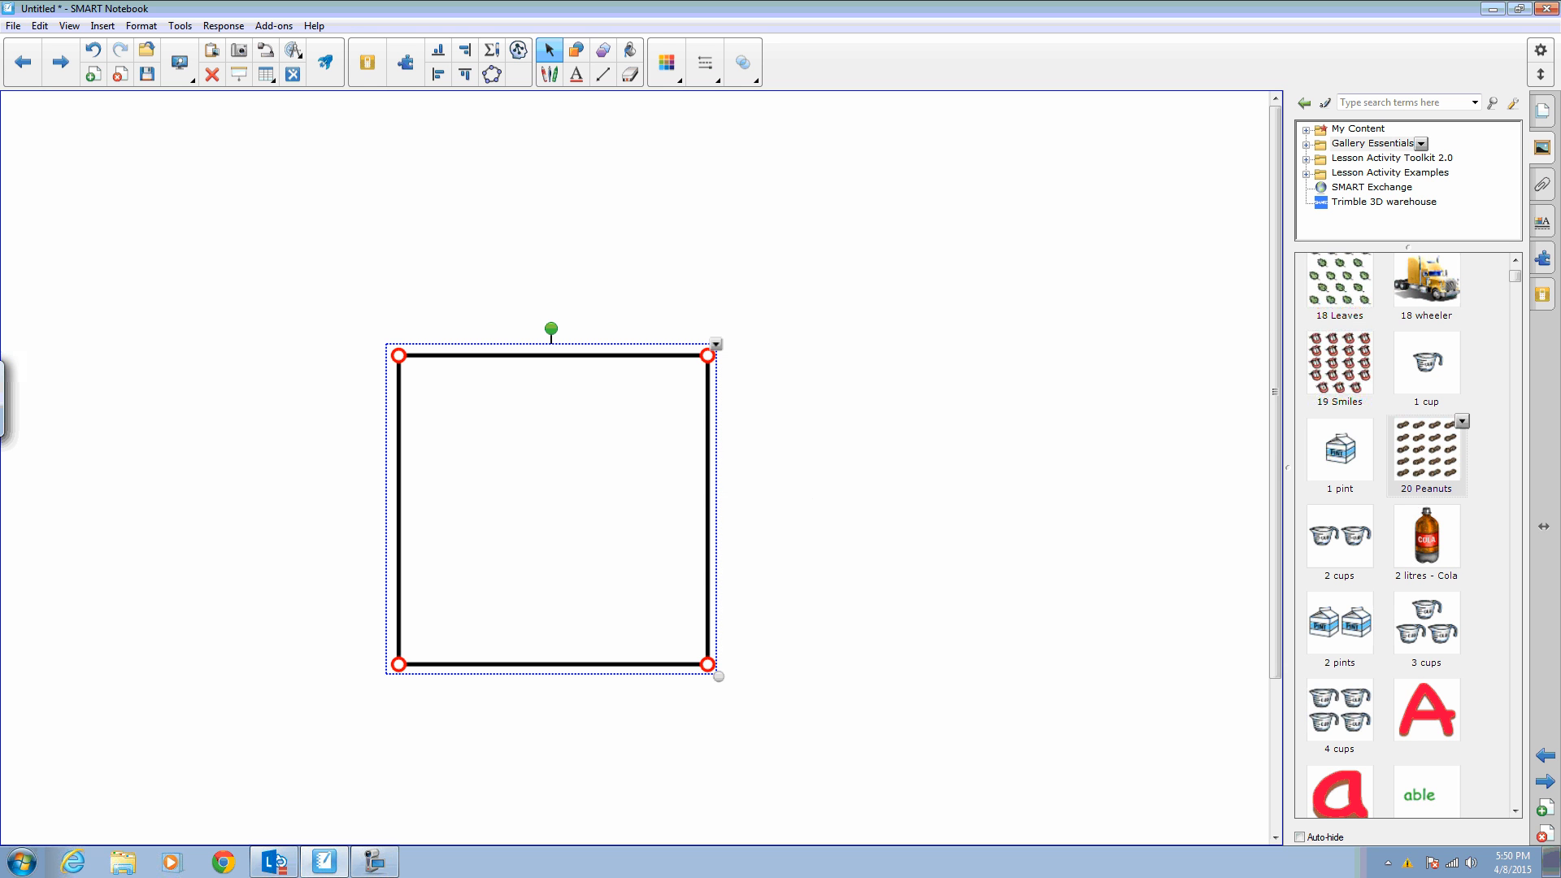
pyautogui.moveTo(708, 664)
pyautogui.mouseDown()
pyautogui.moveTo(797, 711)
pyautogui.moveTo(983, 587)
pyautogui.moveTo(753, 739)
pyautogui.moveTo(637, 599)
pyautogui.moveTo(736, 664)
pyautogui.moveTo(709, 658)
pyautogui.mouseUp()
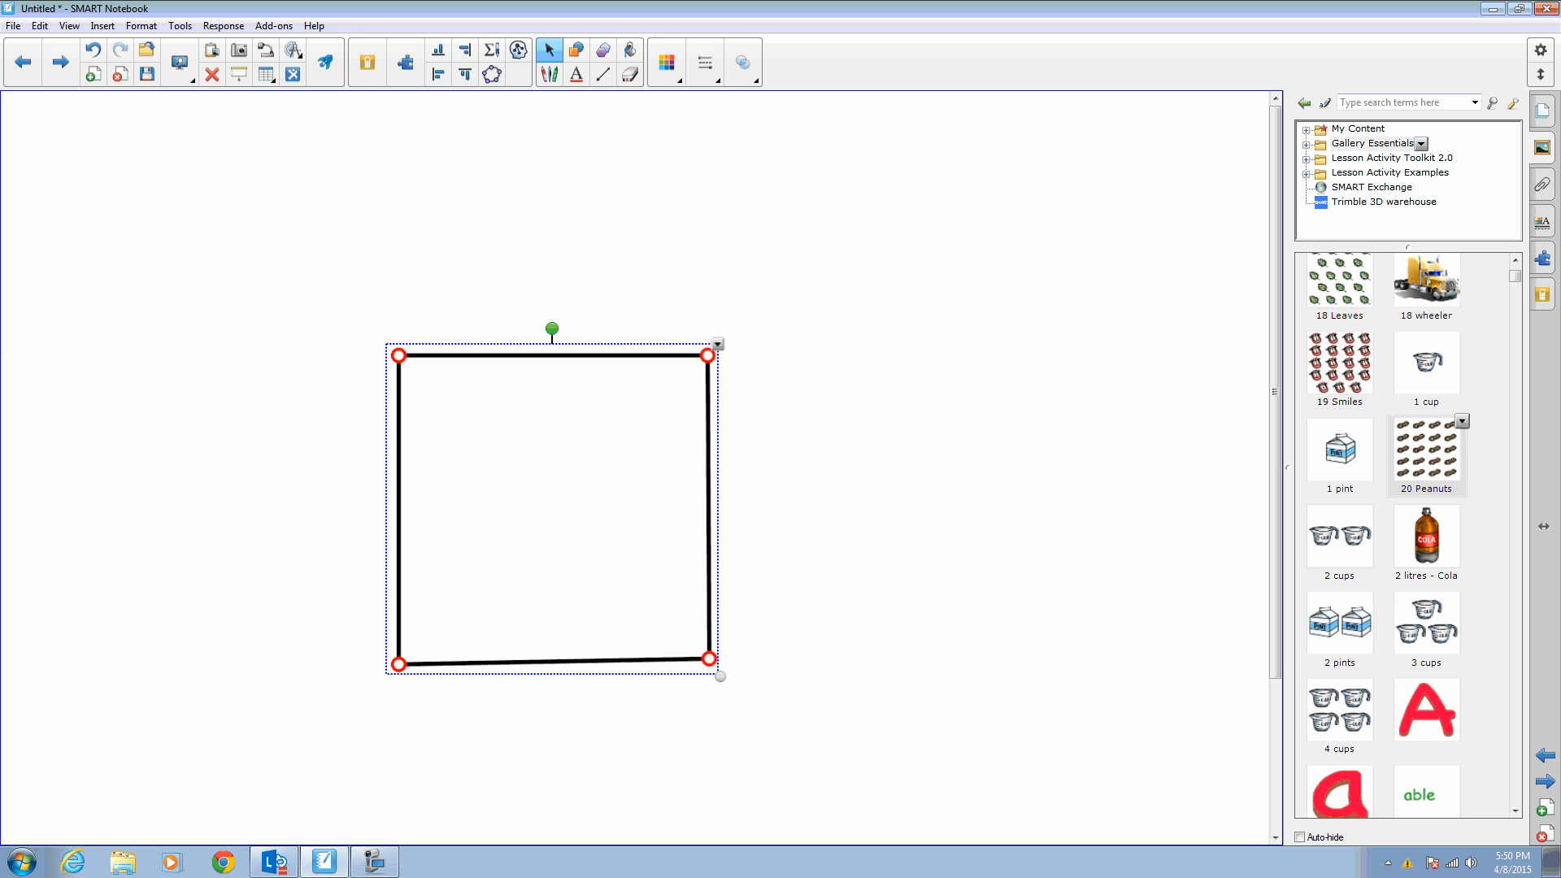
# - Show the shape's interior angles and drag the lower-right vertex outward to skew the quadrilateral
pyautogui.click(717, 344)
pyautogui.click(802, 491)
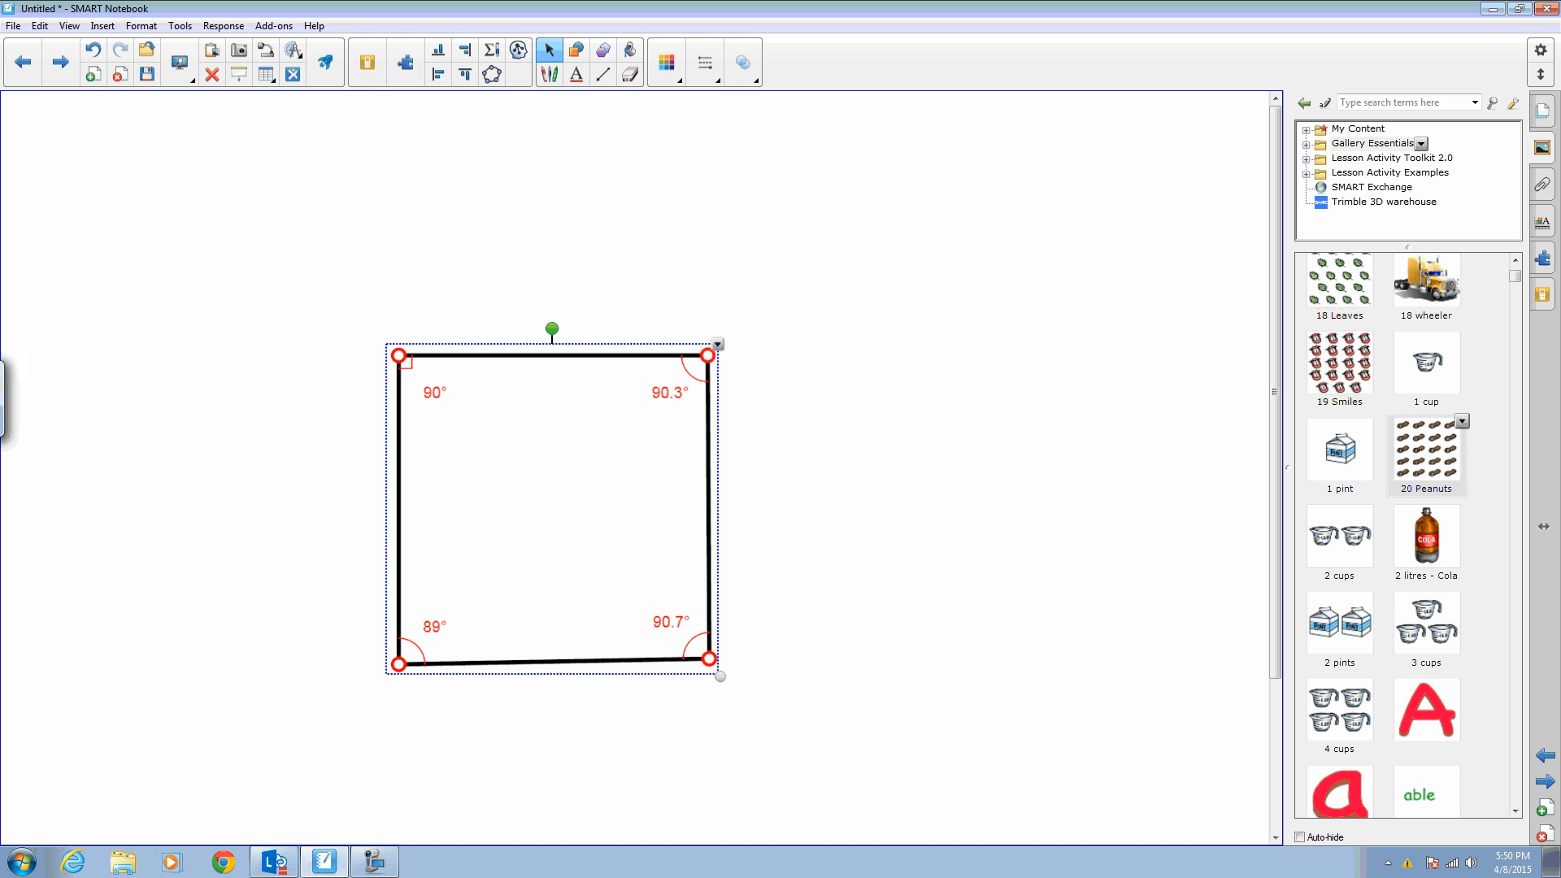
pyautogui.moveTo(709, 658); pyautogui.dragTo(735, 675)
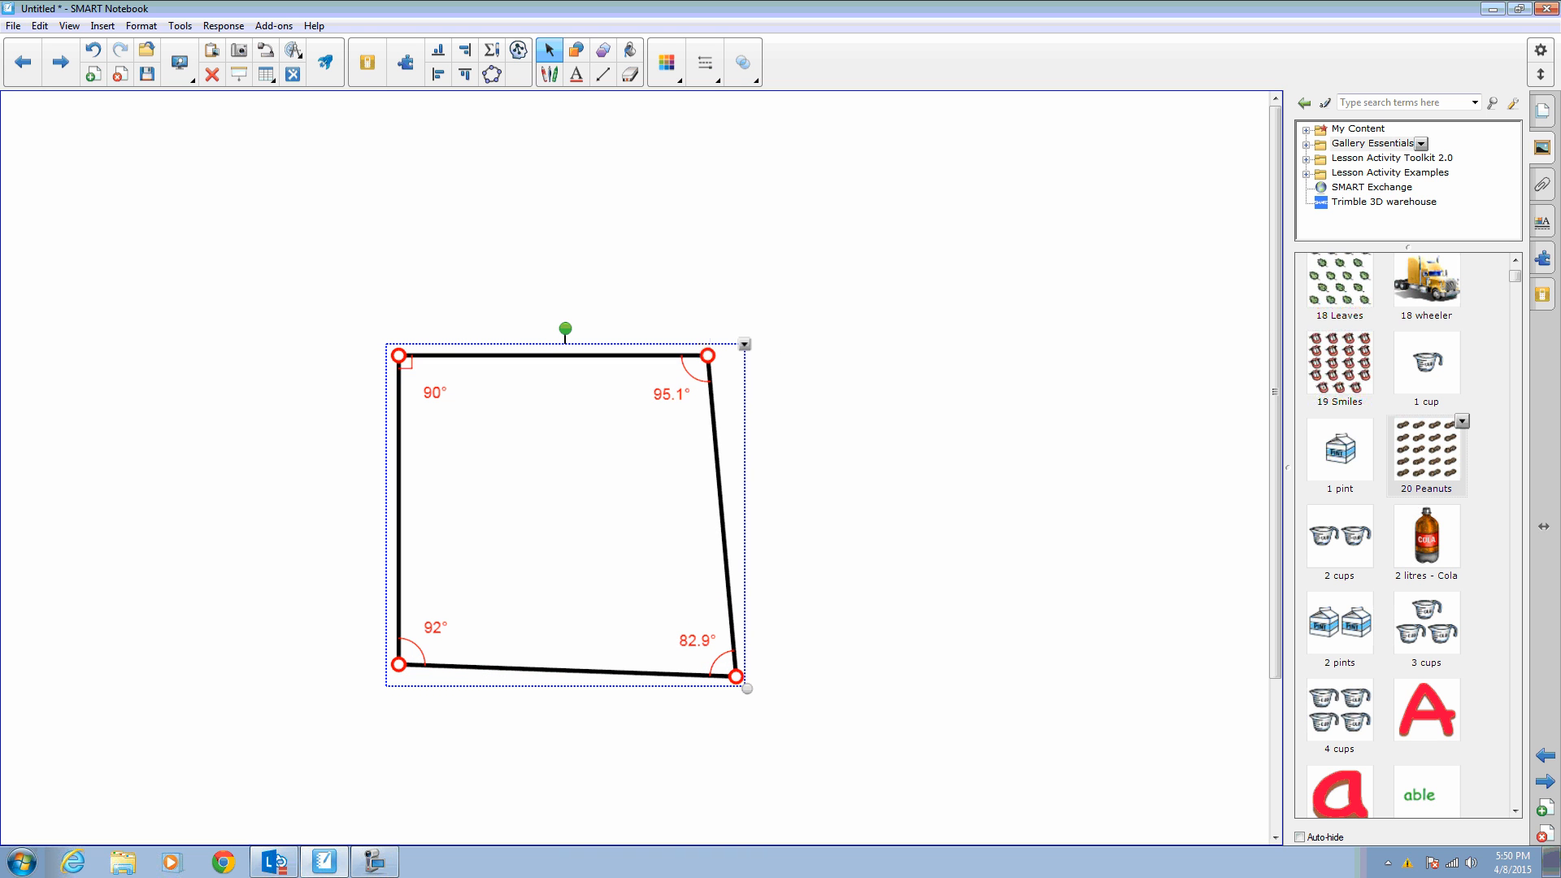
# - Show the shape's side lengths and drag the lower-right vertex further down and outward
pyautogui.click(744, 344)
pyautogui.click(845, 506)
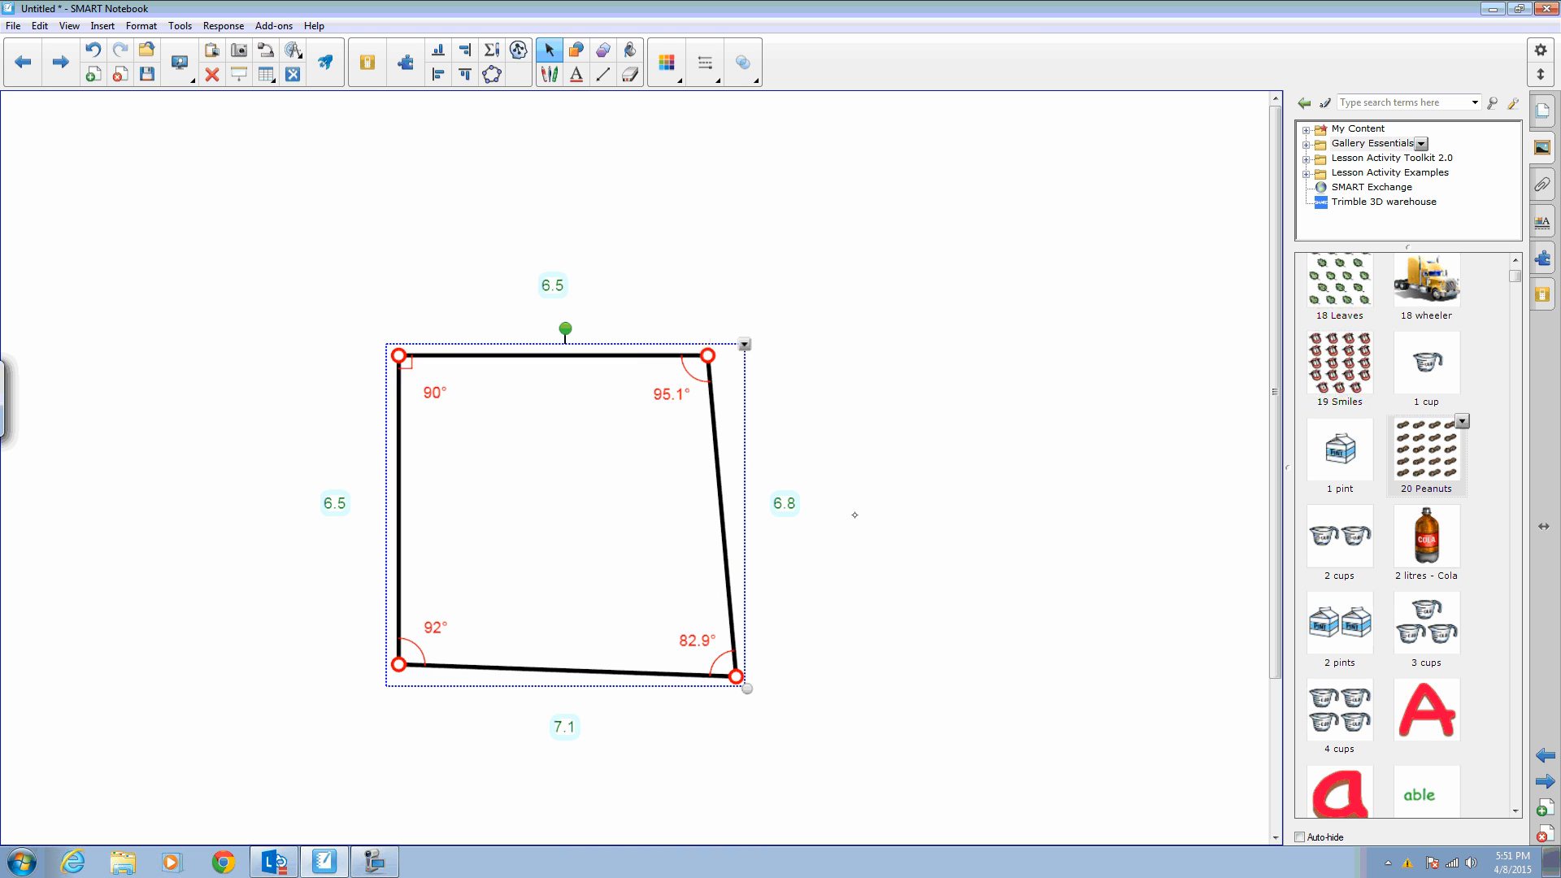
pyautogui.moveTo(736, 676)
pyautogui.mouseDown()
pyautogui.moveTo(715, 529)
pyautogui.moveTo(740, 650)
pyautogui.moveTo(668, 728)
pyautogui.moveTo(711, 732)
pyautogui.moveTo(760, 638)
pyautogui.moveTo(660, 575)
pyautogui.moveTo(672, 652)
pyautogui.moveTo(761, 688)
pyautogui.mouseUp()
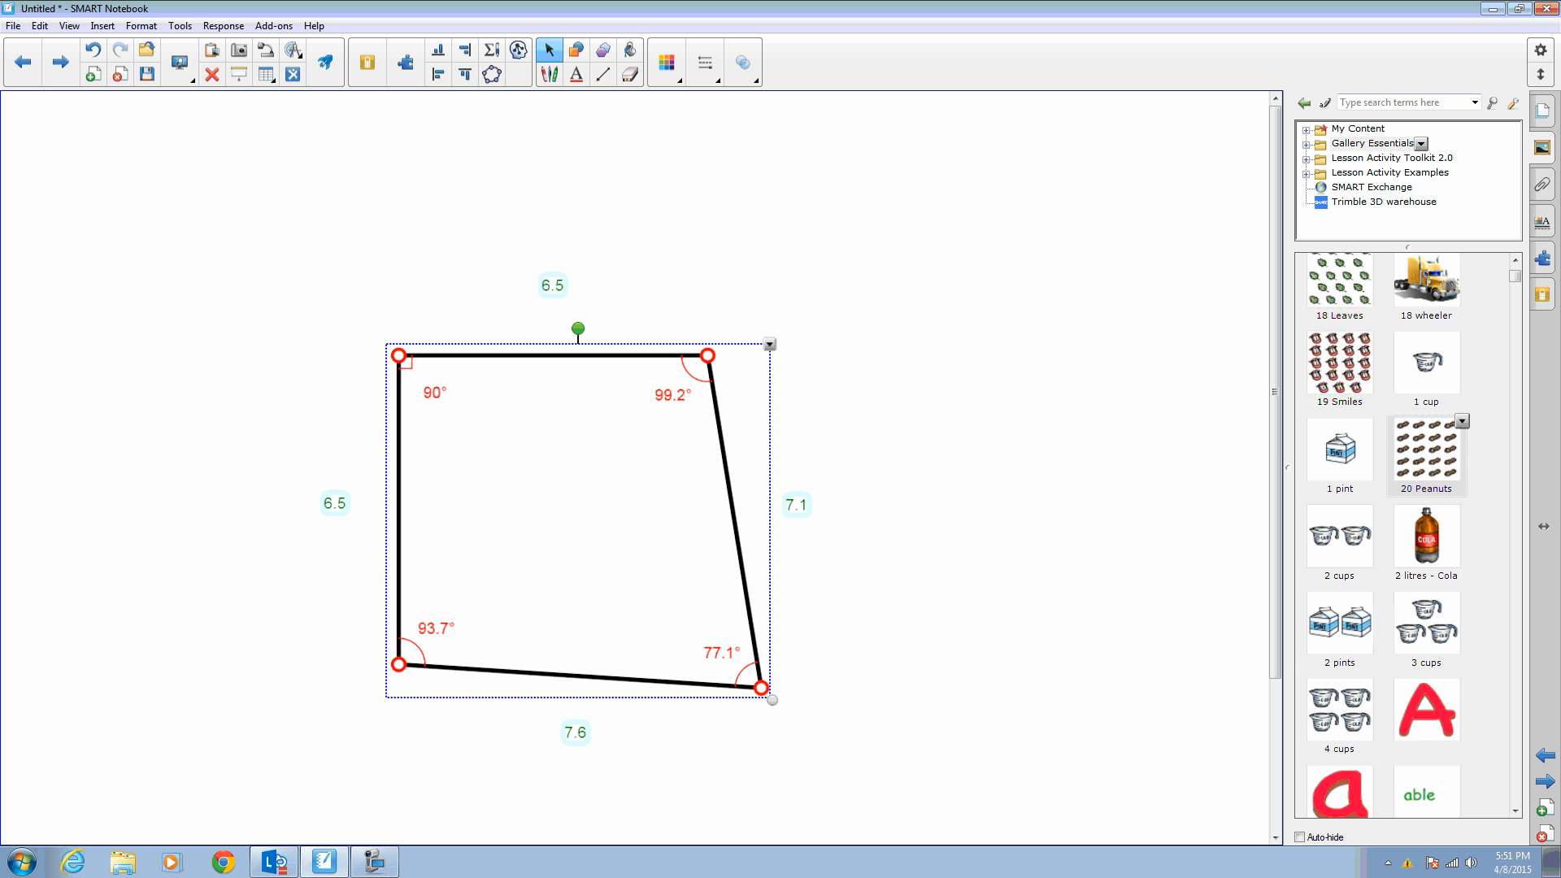